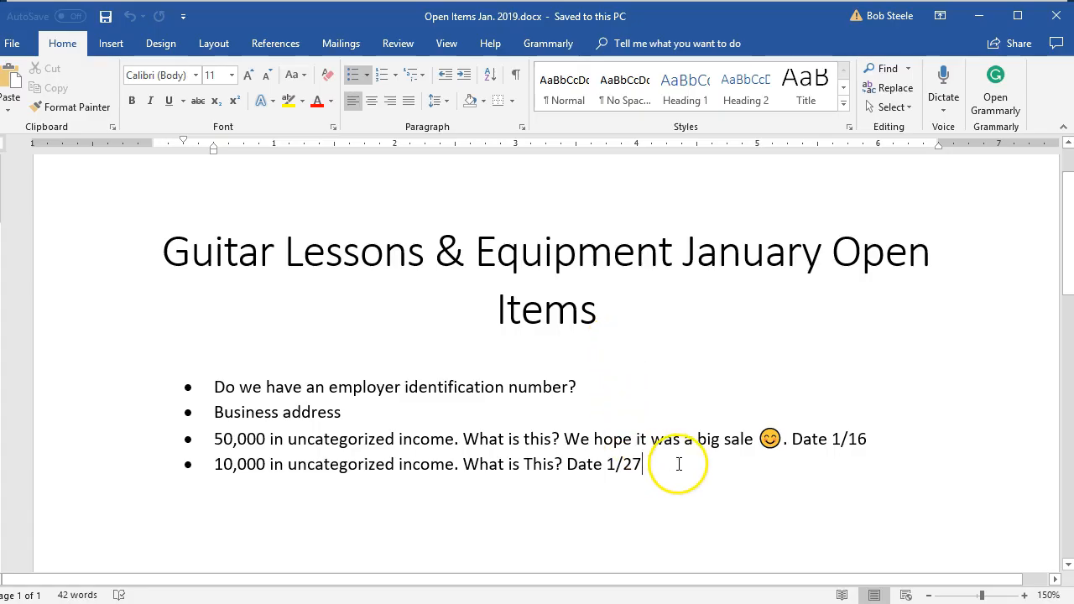
# Step: Start a new bullet below the 10,000 uncategorized income item, then minimize the document
pyautogui.press('Return')
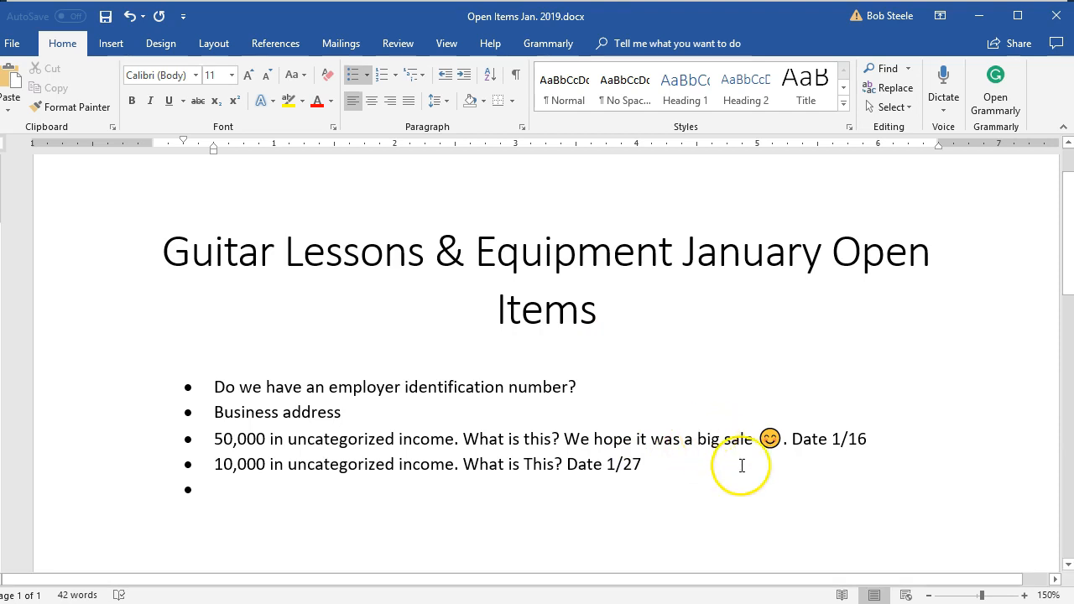
pyautogui.click(988, 24)
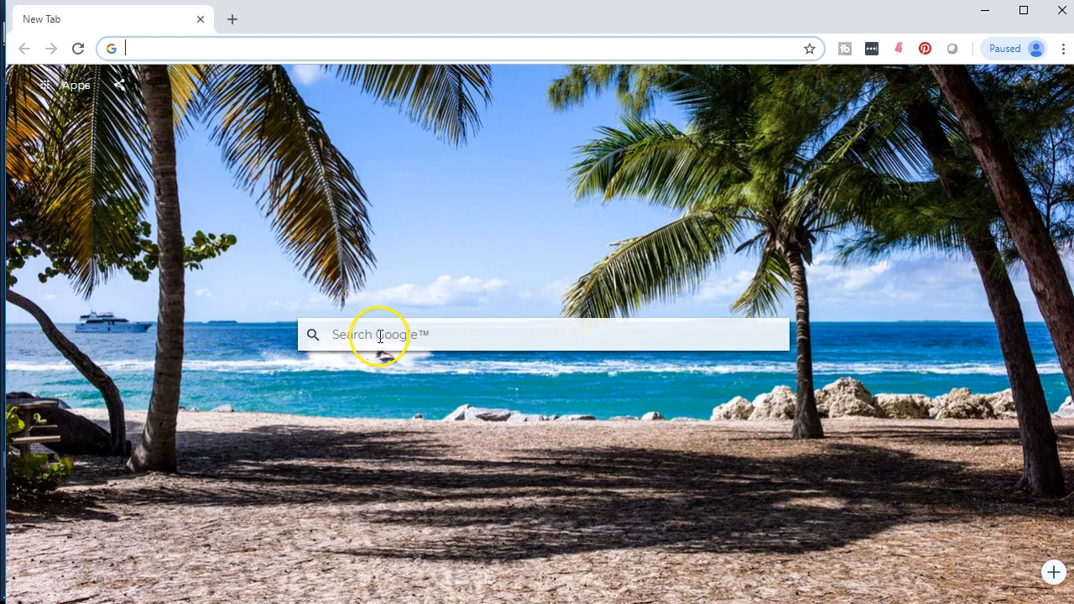
# Step: Search Google for Epiphone, open the company's official website to check its business, and close the browser
pyautogui.click(380, 336)
pyautogui.write('Epiphone')
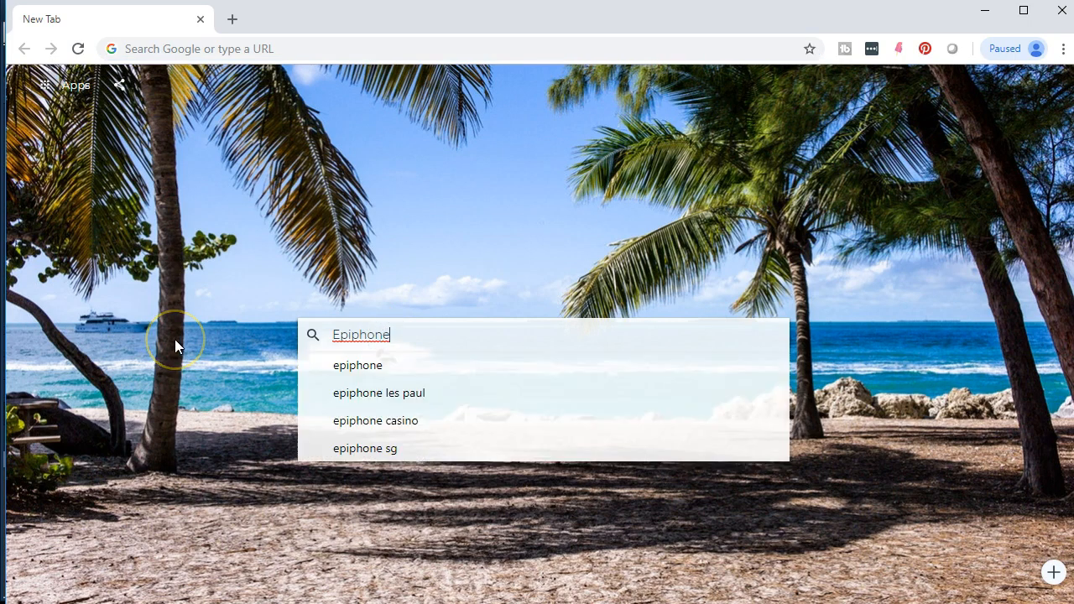
pyautogui.press('Return')
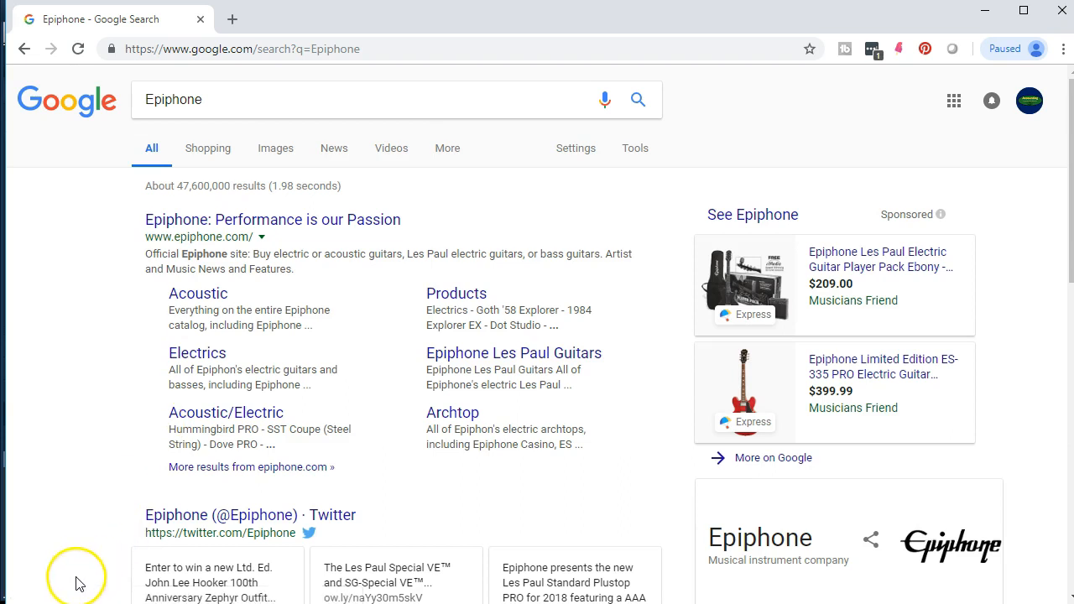
pyautogui.click(259, 225)
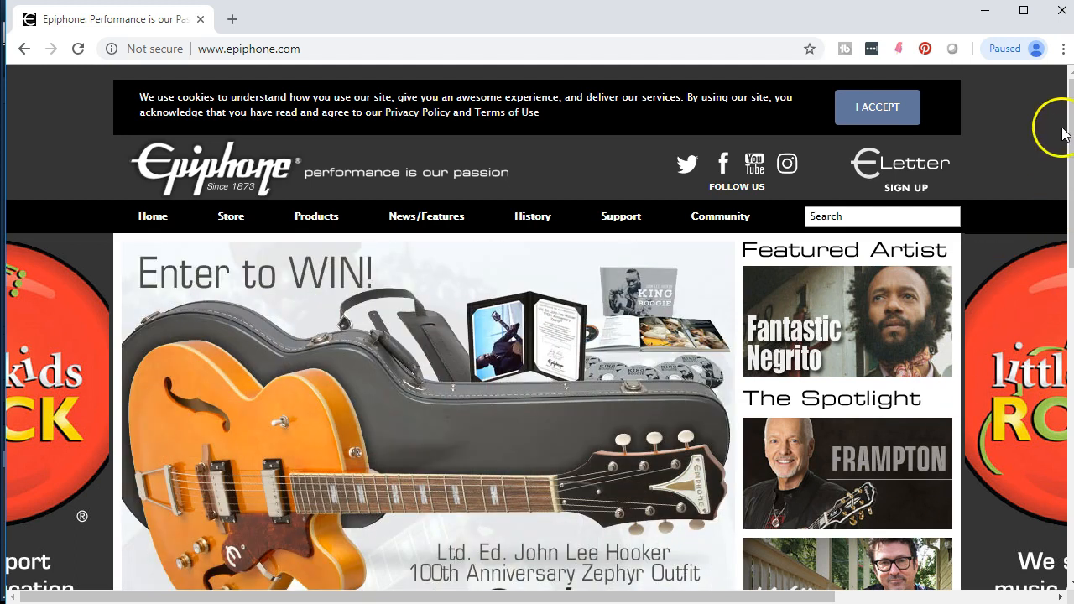
pyautogui.click(1064, 12)
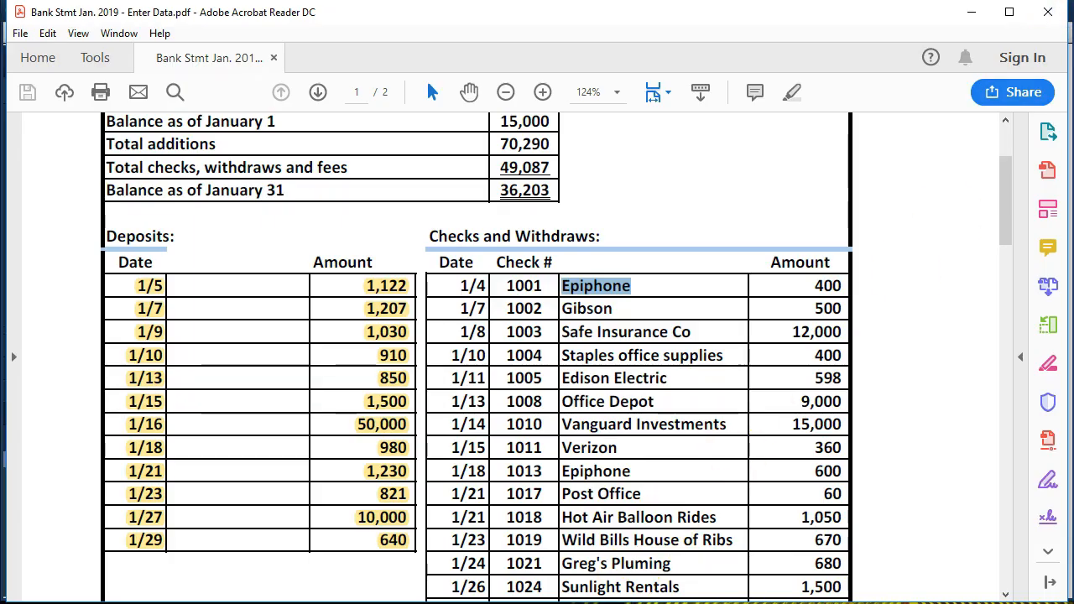
# Step: In the Word list, add "Who is Epiphone? Are they a vendor you purchase inventory from?" with the sub-item "¼ Ch1000 – 400"
pyautogui.hotkey('alt', 'Tab')
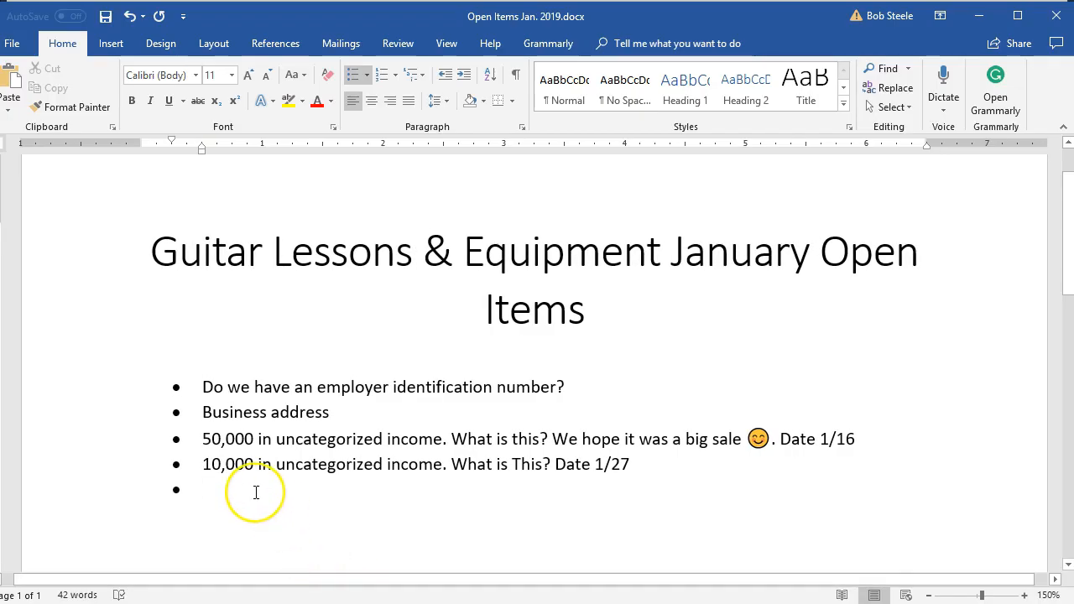
pyautogui.write('Who is Epiphone? Are they a vendor you purchase inventory from ¼ Ch1000 –')
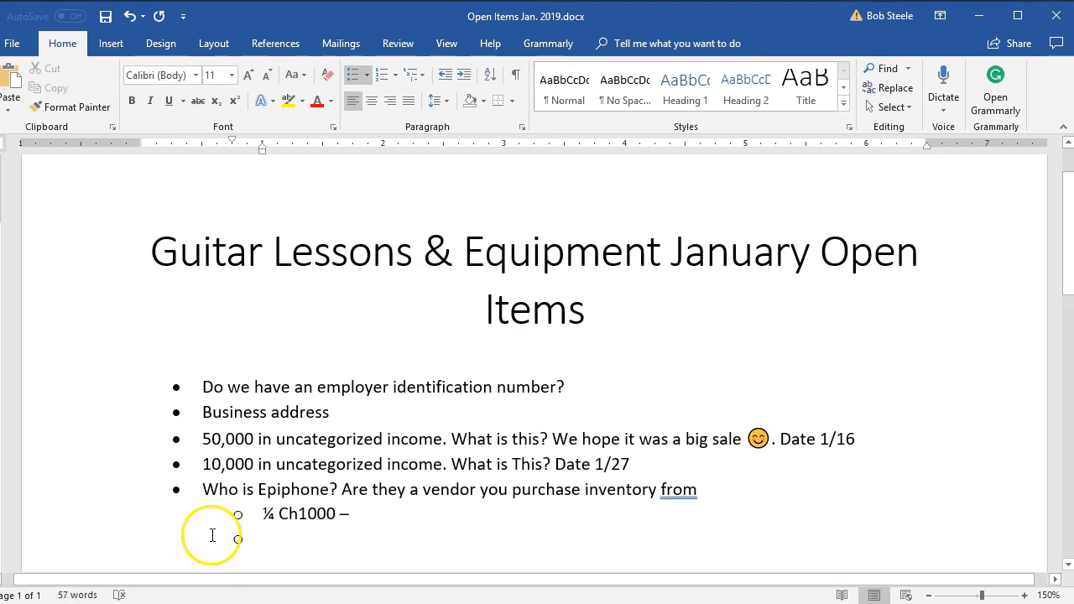
pyautogui.scroll(-1, 211, 509)
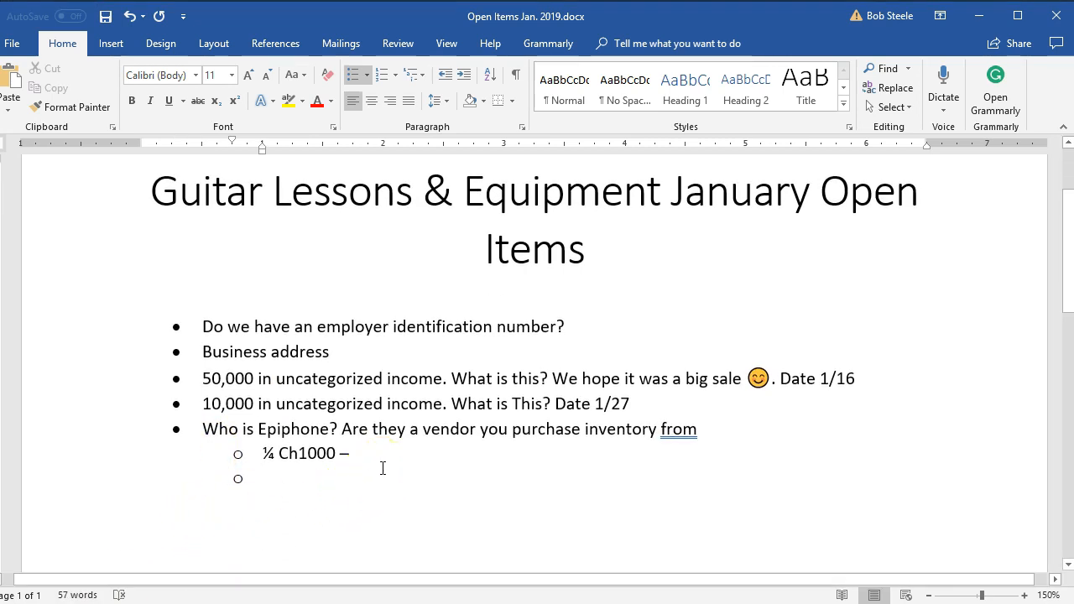
pyautogui.click(697, 429)
pyautogui.write('?')
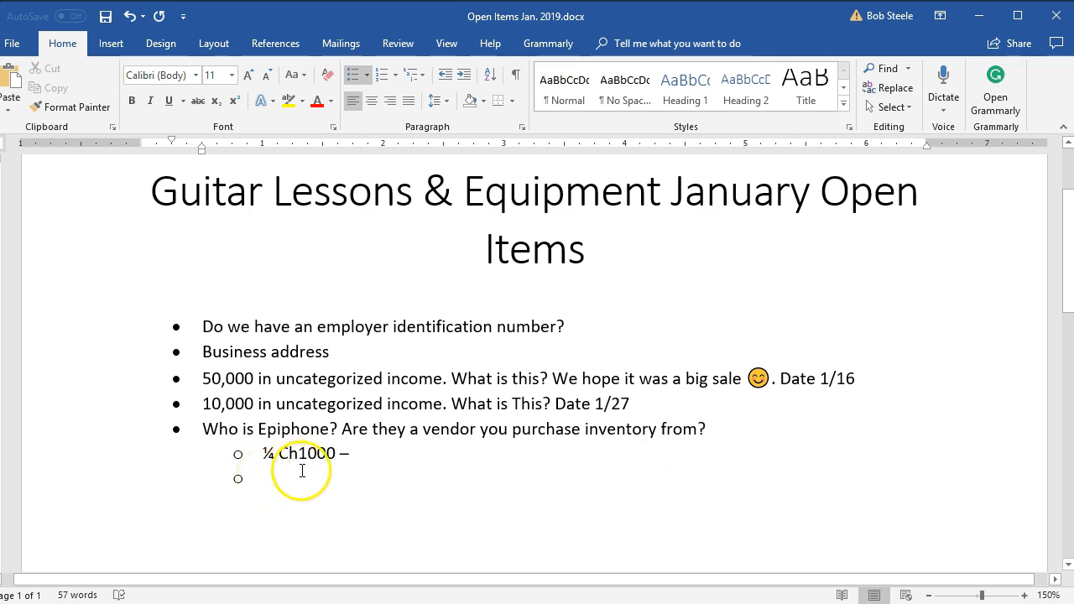
pyautogui.click(361, 463)
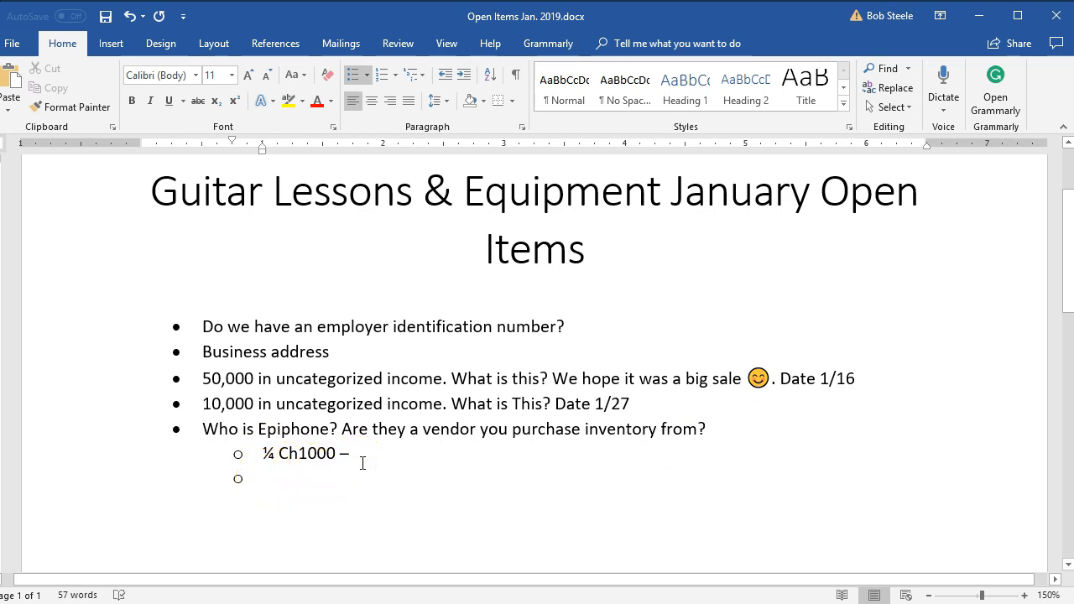
pyautogui.write('400')
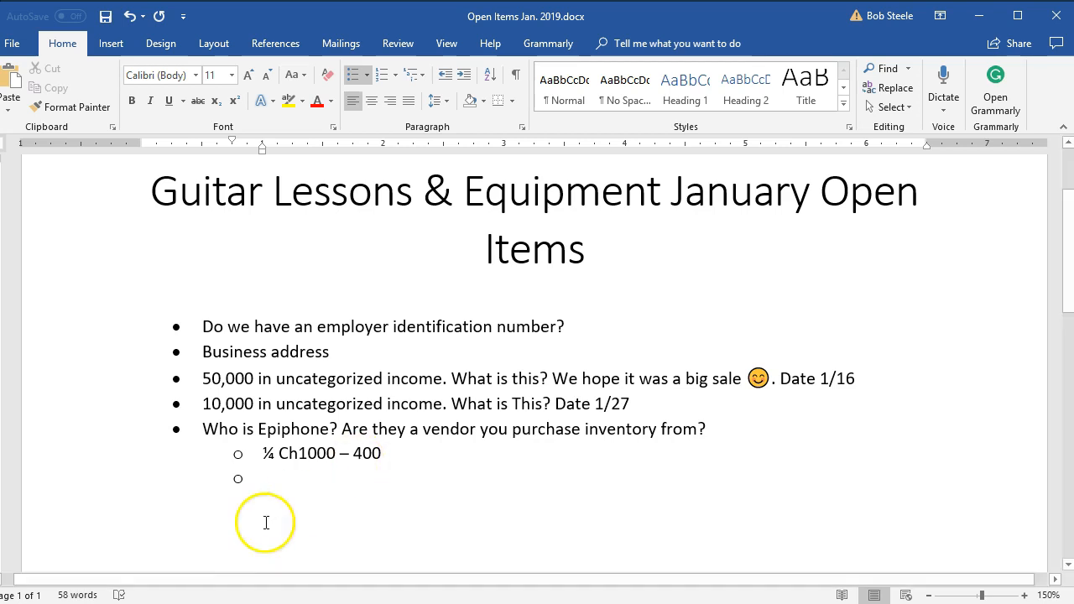
# Step: Switch to QuickBooks, passing the bank statement, and choose to show the Open Window List
pyautogui.hotkey('alt', 'Tab')
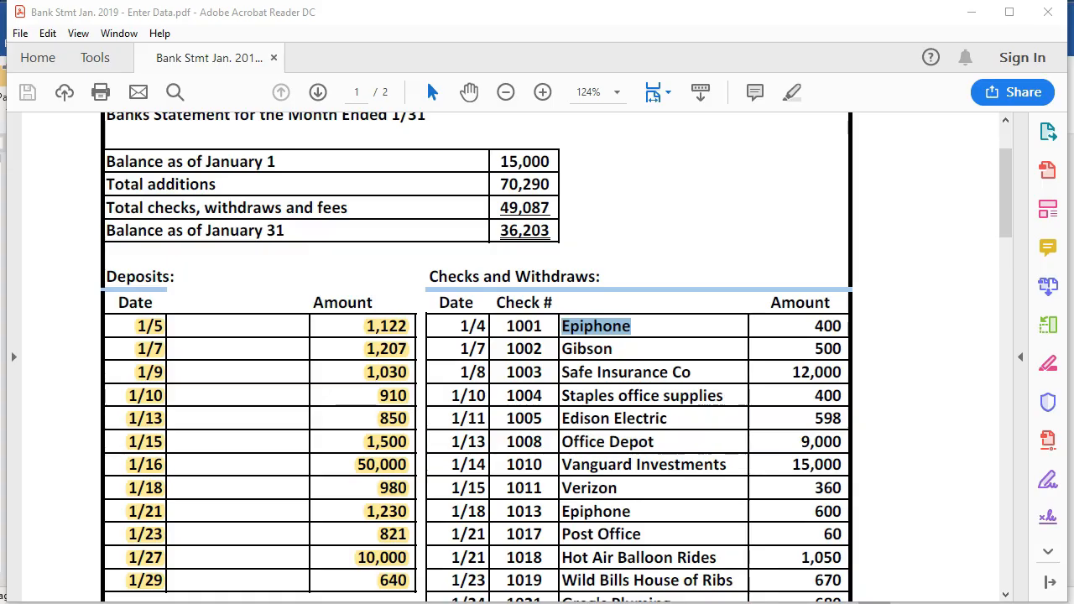
pyautogui.hotkey('alt', 'Tab')
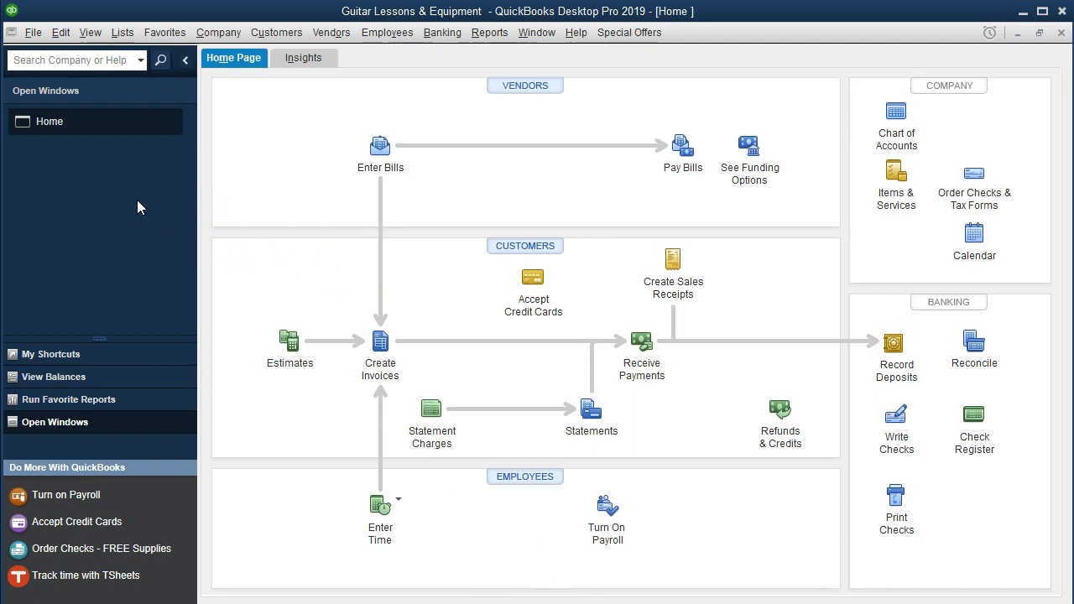
pyautogui.click(90, 33)
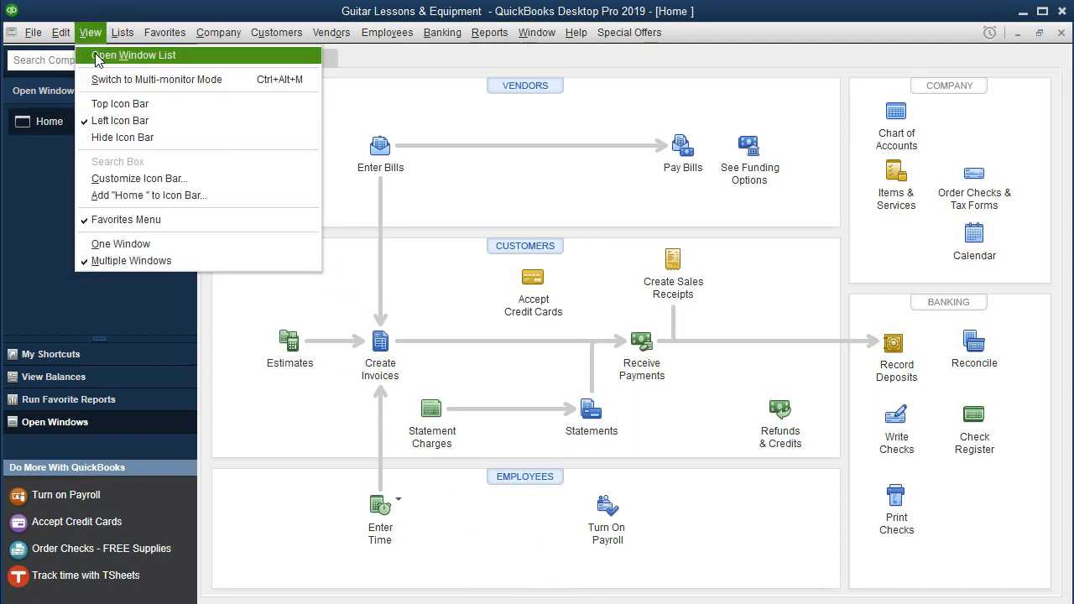
pyautogui.click(172, 62)
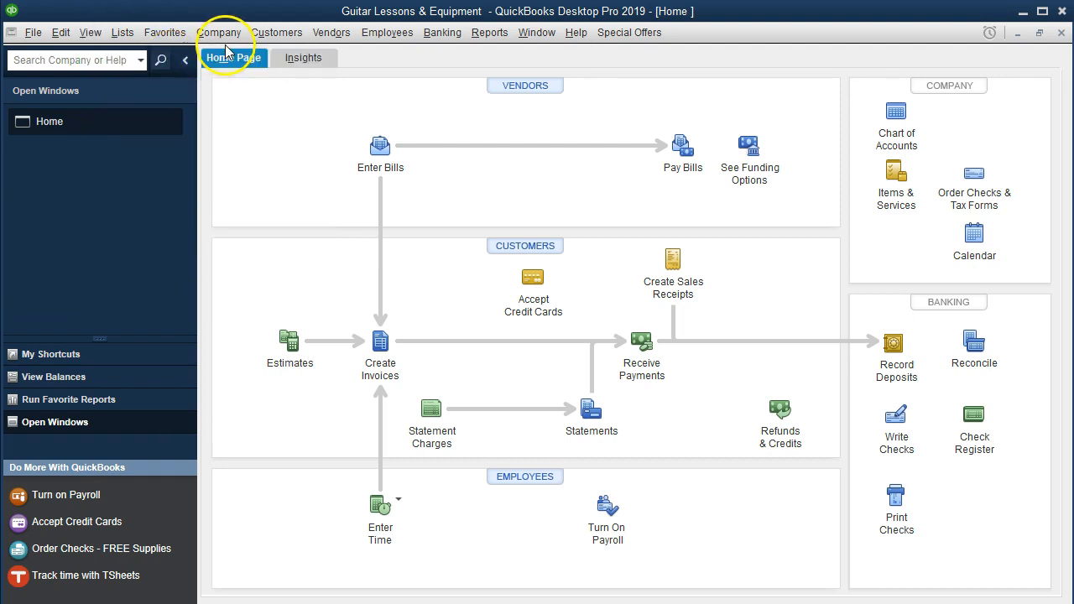
# Step: Open the register of the Checking Account
pyautogui.click(422, 33)
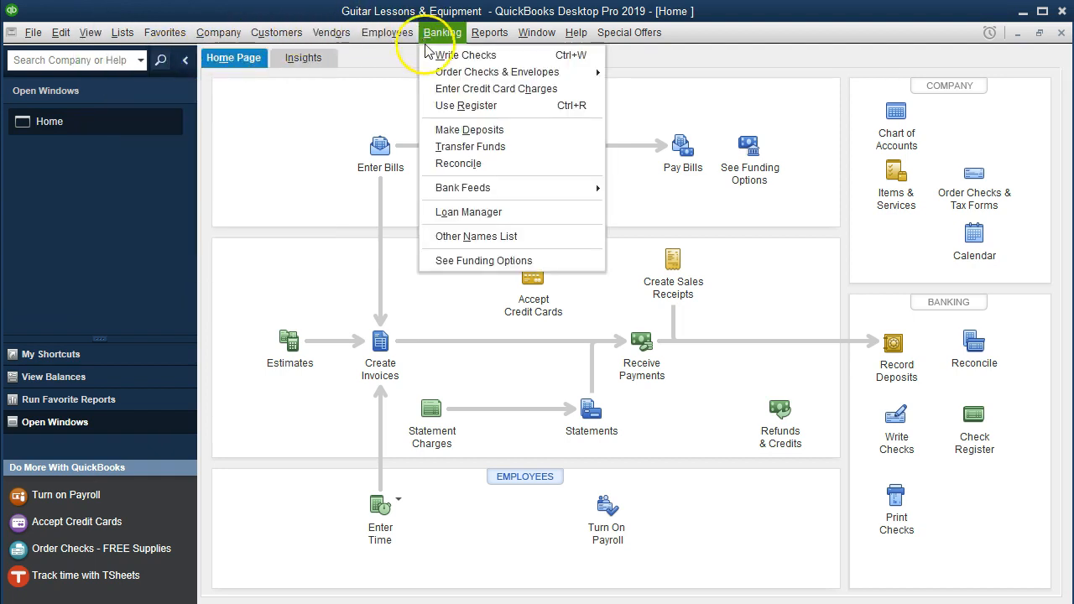
pyautogui.click(513, 108)
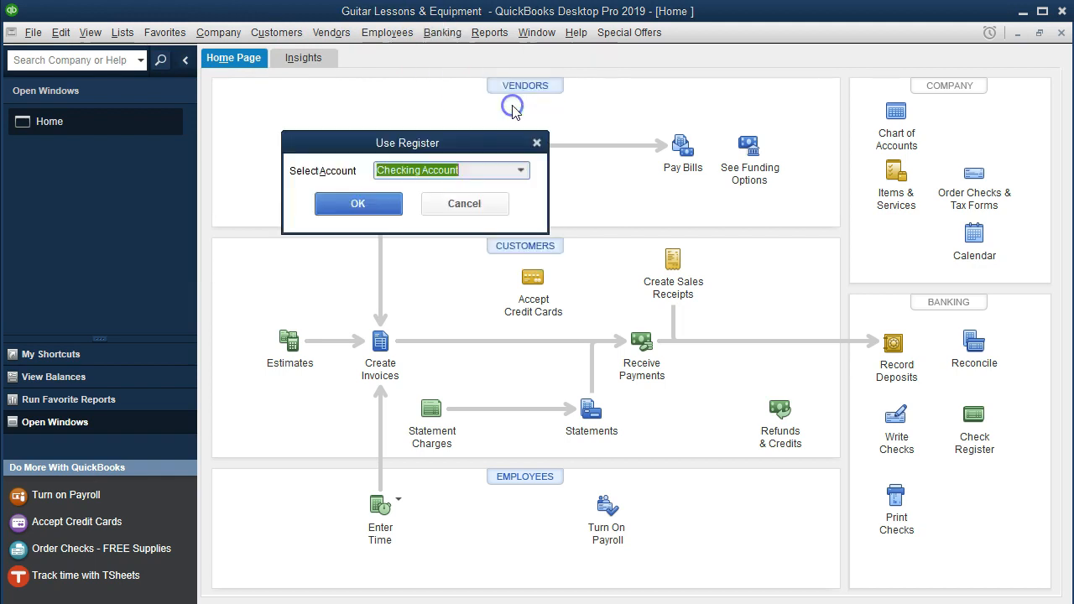
pyautogui.click(520, 171)
pyautogui.click(520, 170)
pyautogui.click(393, 201)
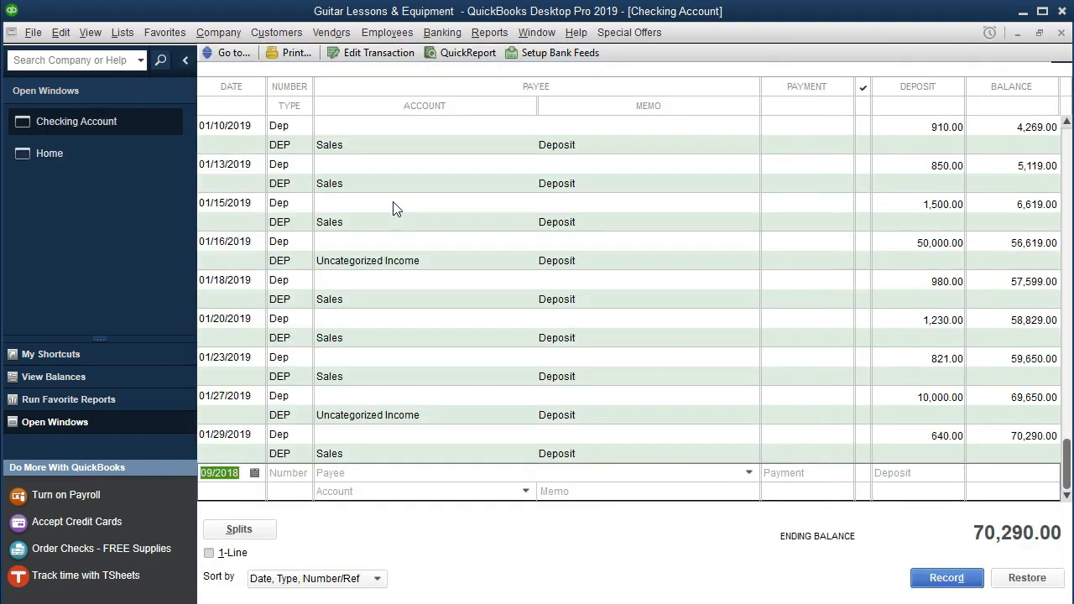
# Step: Start a new register entry dated 01/01/2019 with check number 1001
pyautogui.write('010')
pyautogui.write('120')
pyautogui.press('Tab')
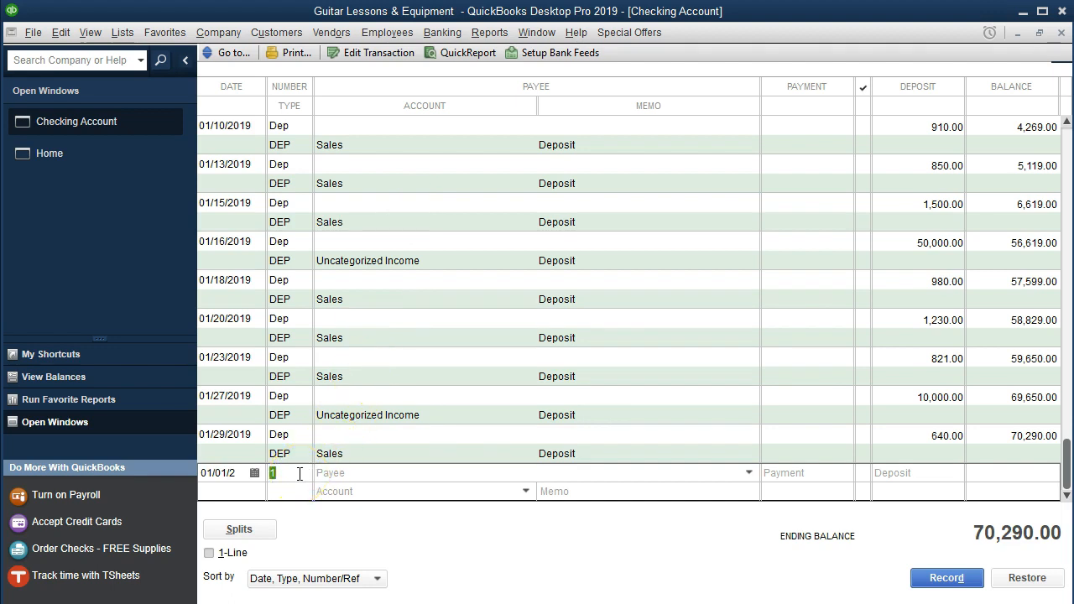
pyautogui.write('1001')
pyautogui.press('Tab')
# Step: Enter Epiphone as the payee, quick-adding it as a vendor, with a payment of 400
pyautogui.write('Epiphone')
pyautogui.press('Tab')
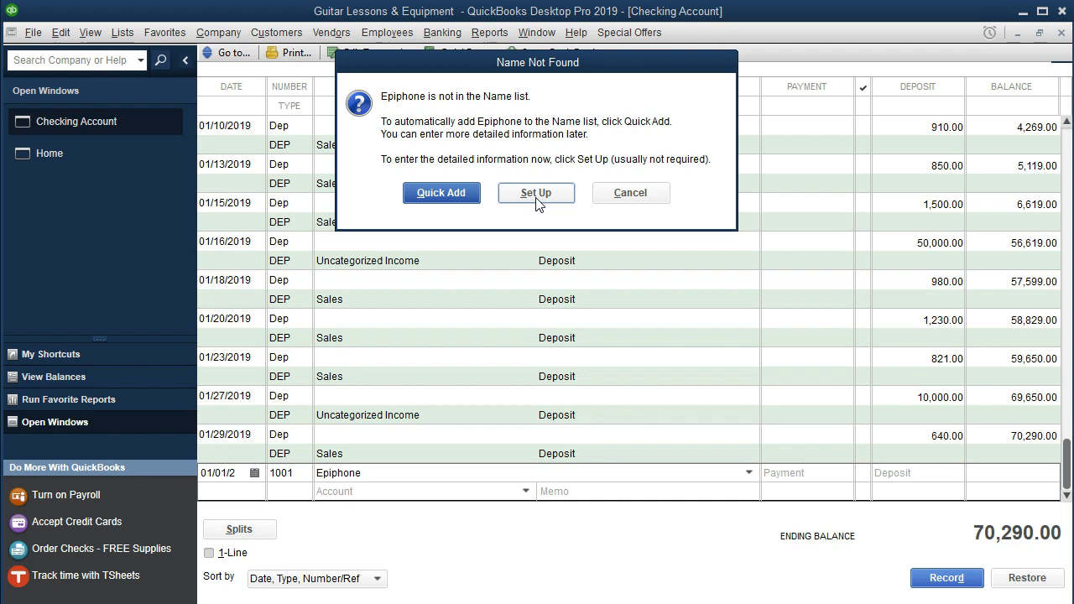
pyautogui.click(442, 194)
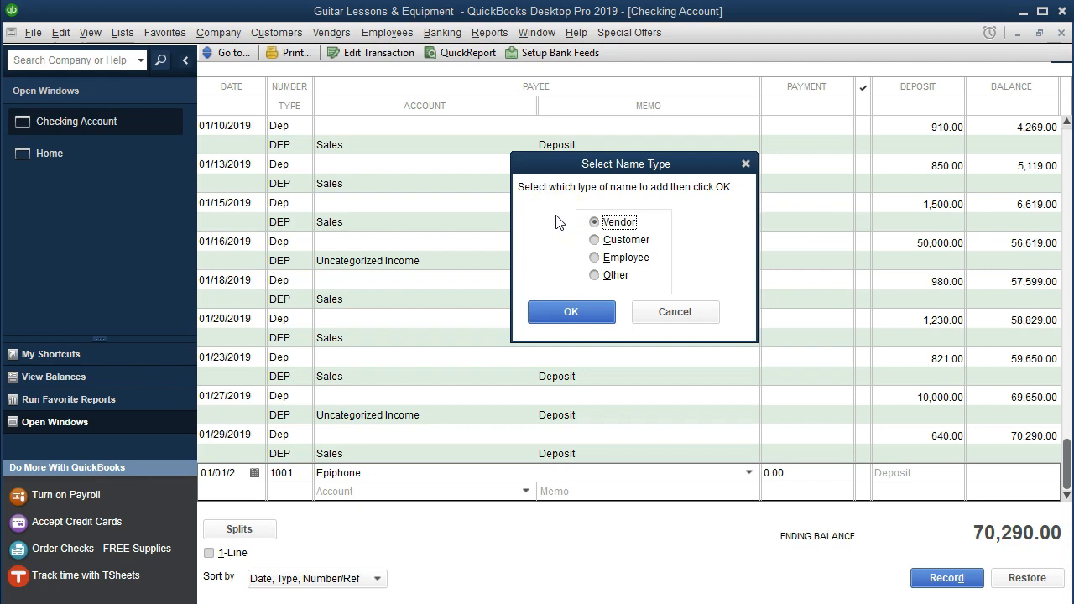
pyautogui.click(564, 310)
pyautogui.click(567, 312)
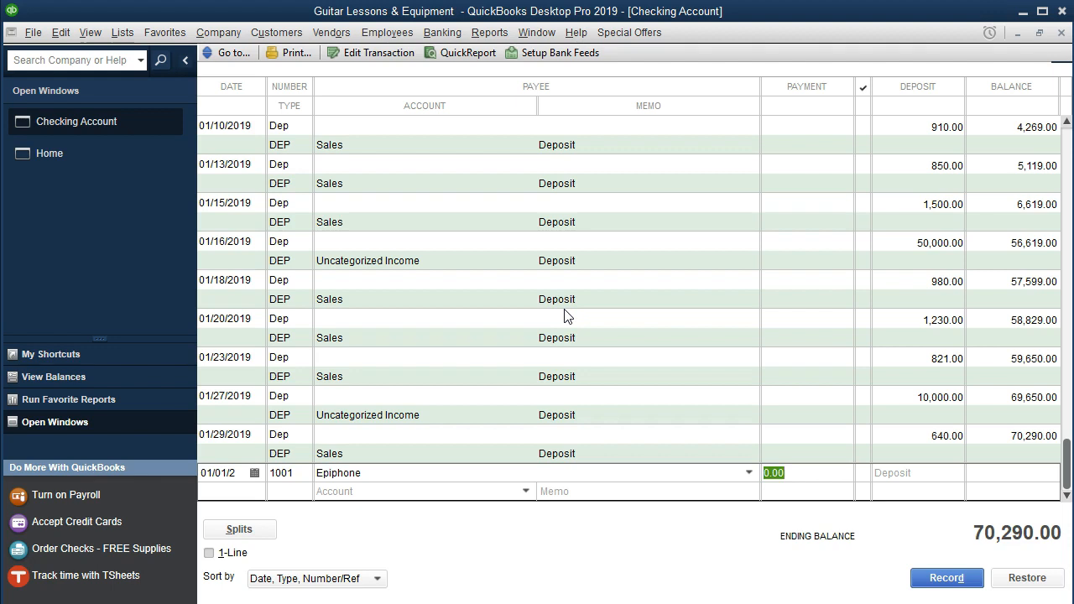
pyautogui.write('400')
pyautogui.press('Tab')
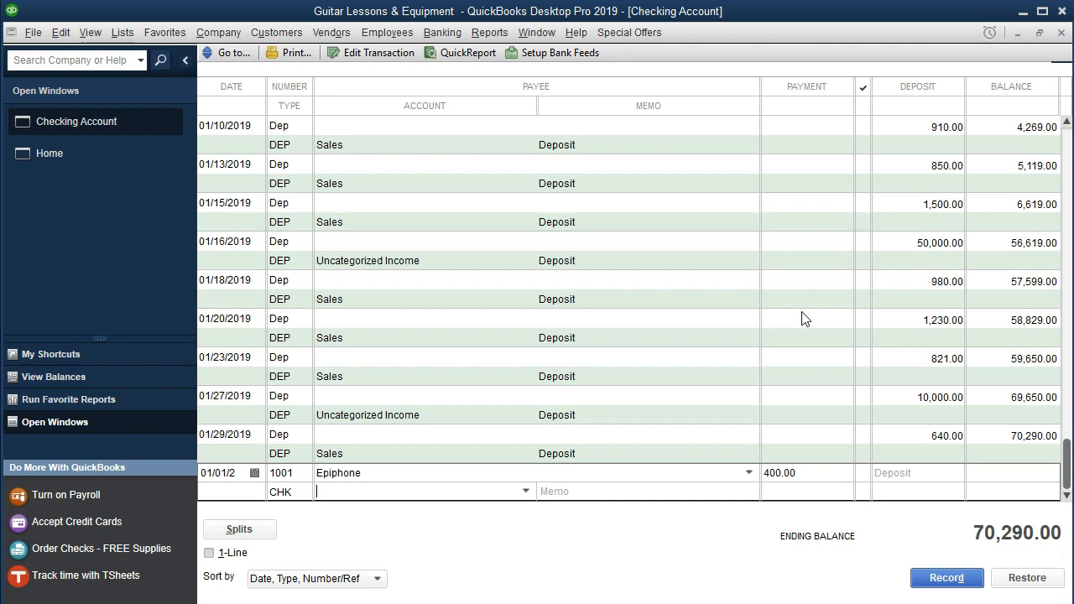
# Step: Assign the check to a newly set up expense account named Uncategorized Expense and record the entry
pyautogui.write('Uncategorized Expense')
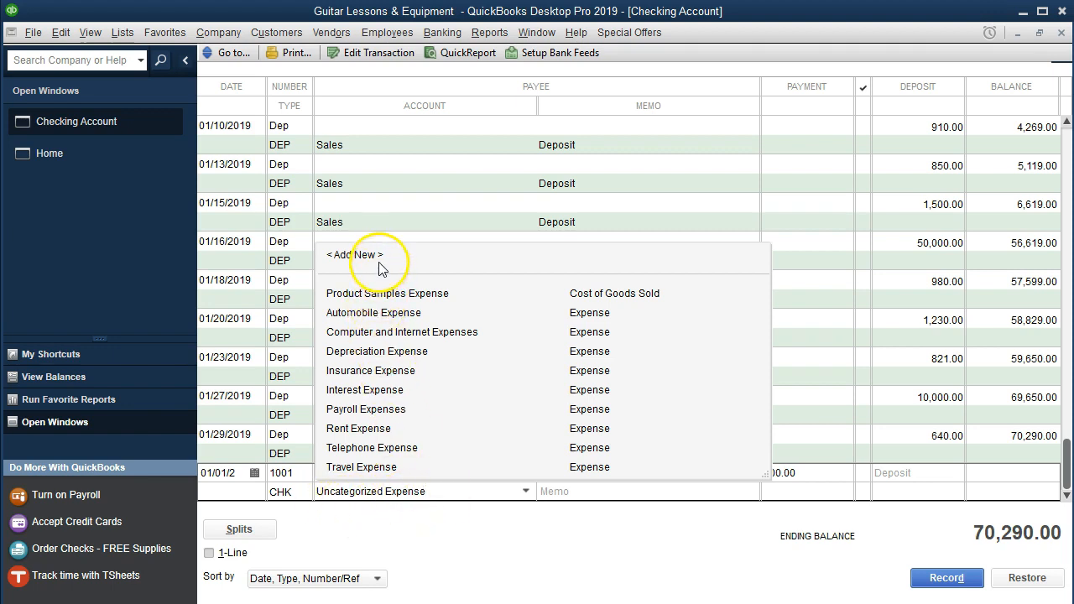
pyautogui.press('Tab')
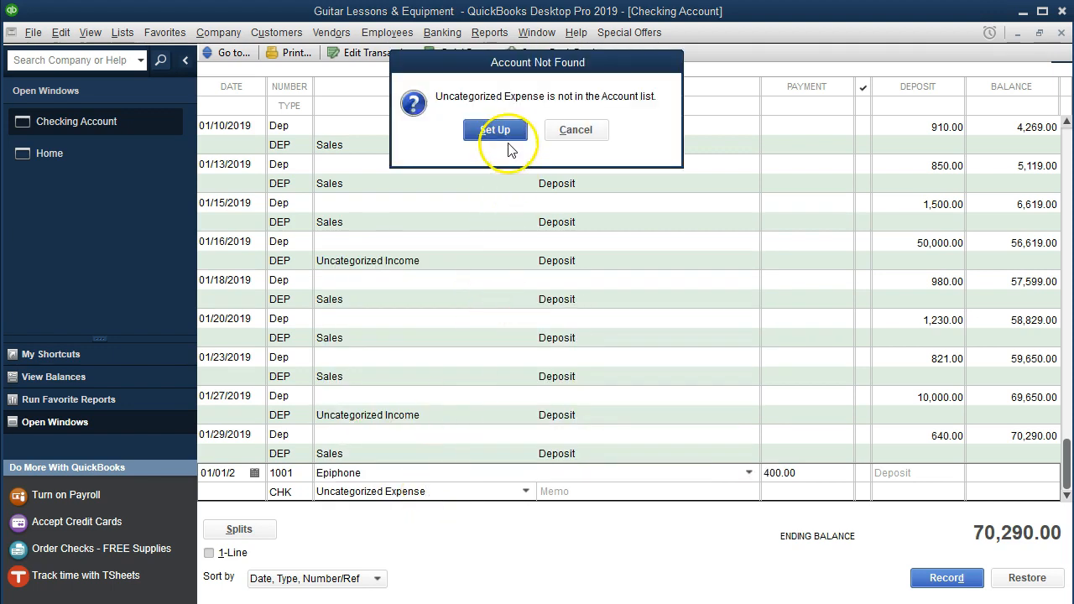
pyautogui.click(506, 144)
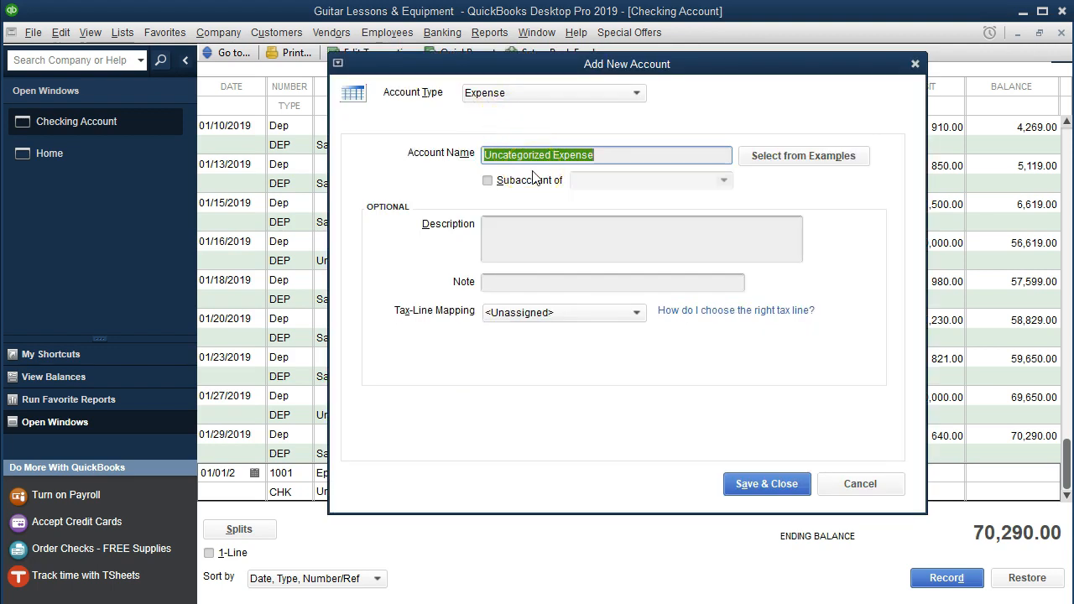
pyautogui.click(755, 491)
pyautogui.click(754, 491)
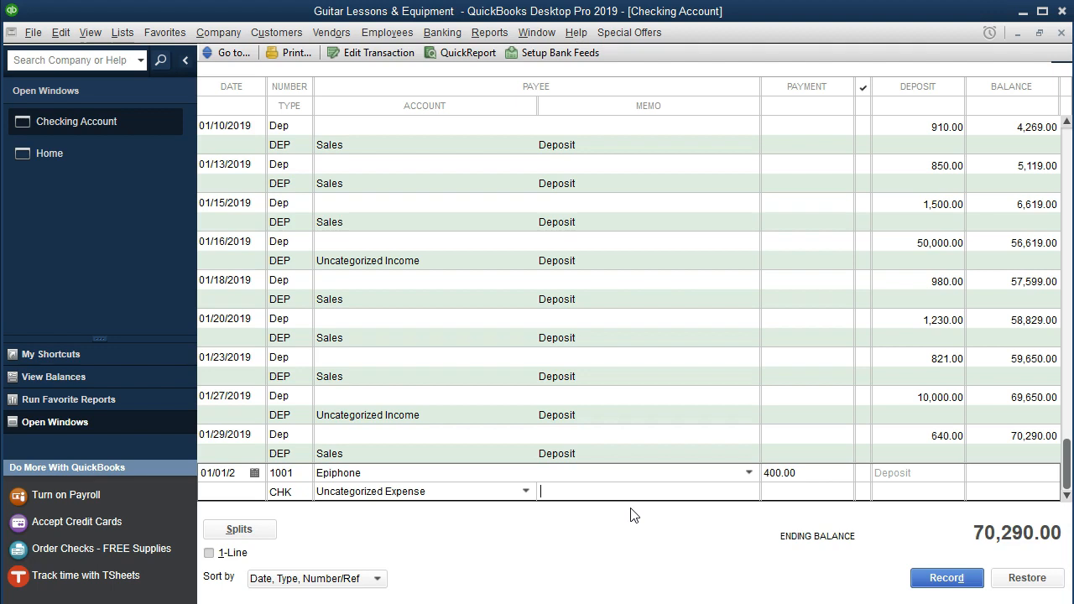
pyautogui.press('Return')
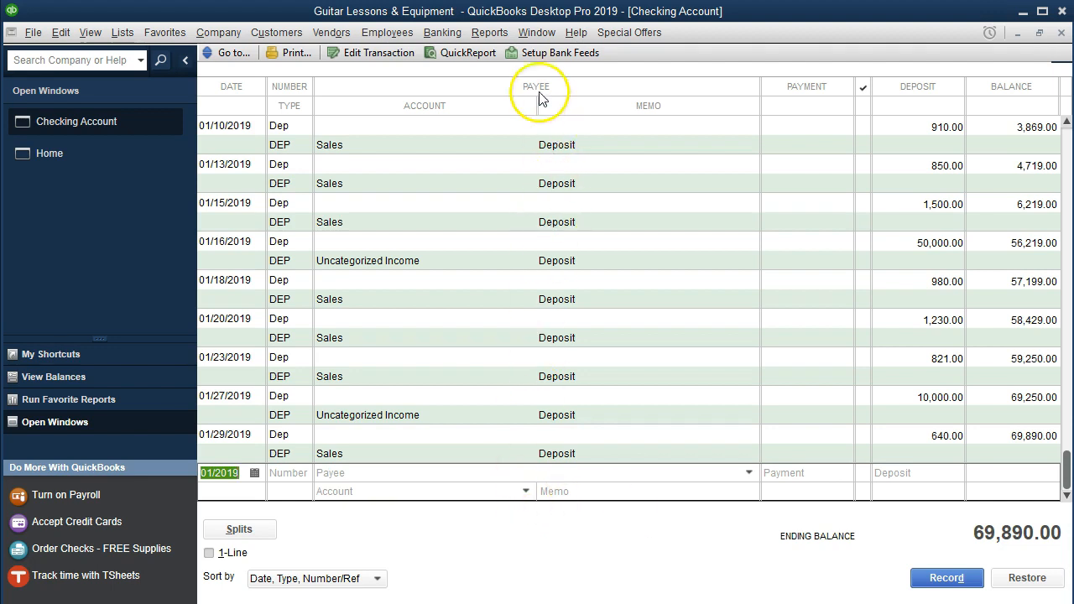
# Step: Open the standard Balance Sheet report
pyautogui.click(502, 33)
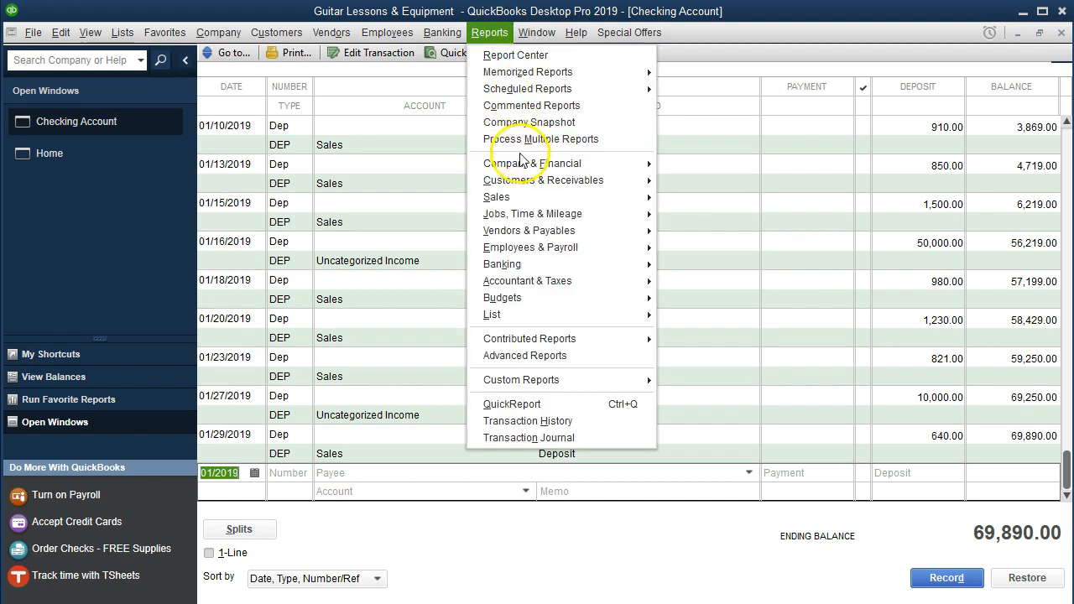
pyautogui.moveTo(530, 165)
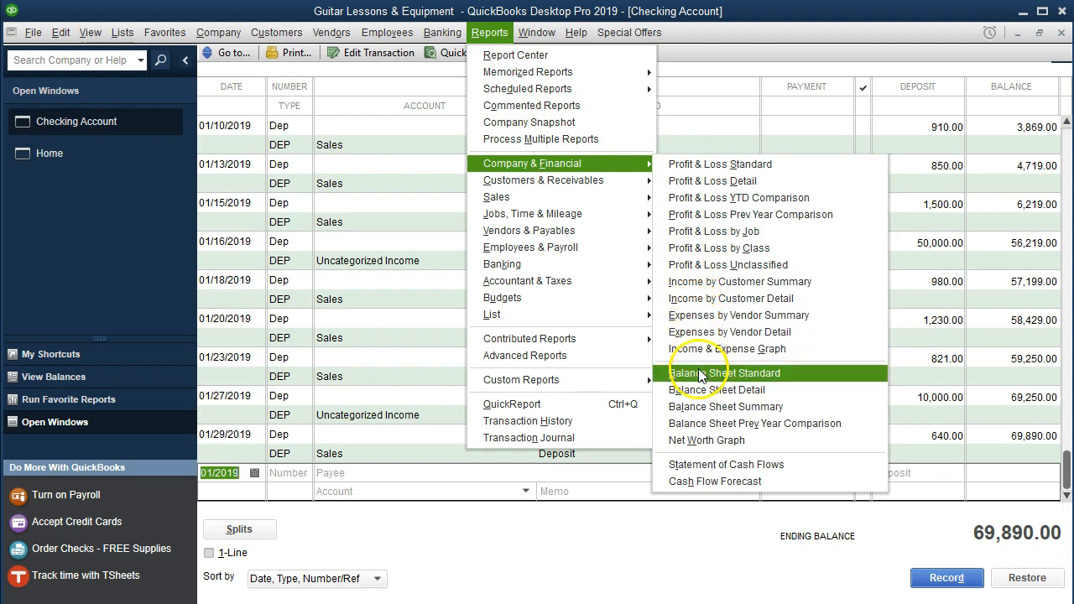
pyautogui.click(797, 373)
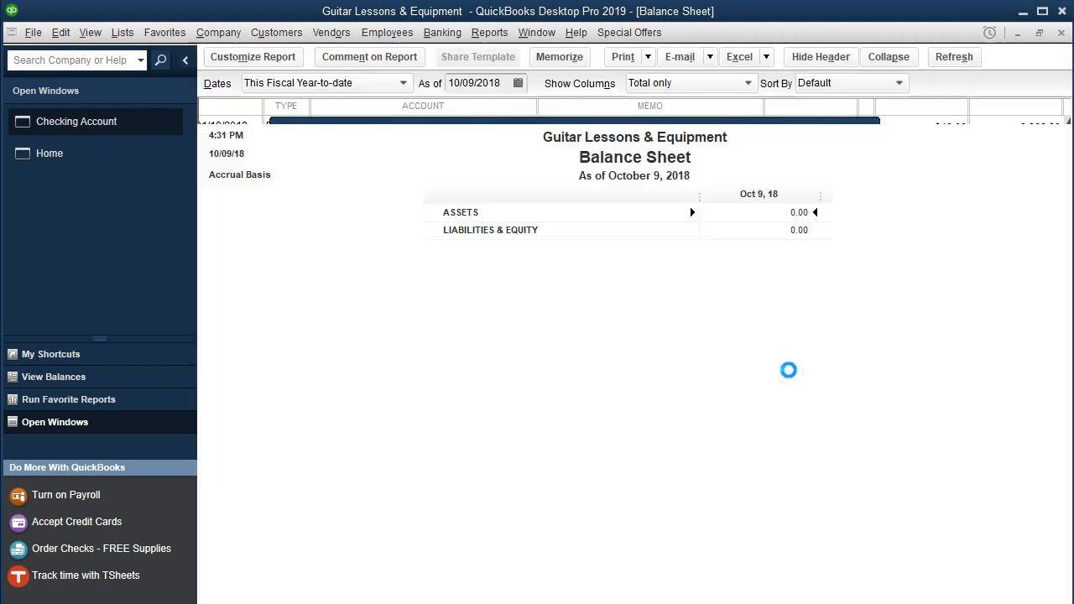
# Step: Customize the Balance Sheet's date range to run from 01/01/2019 to 12/31/2019
pyautogui.click(297, 62)
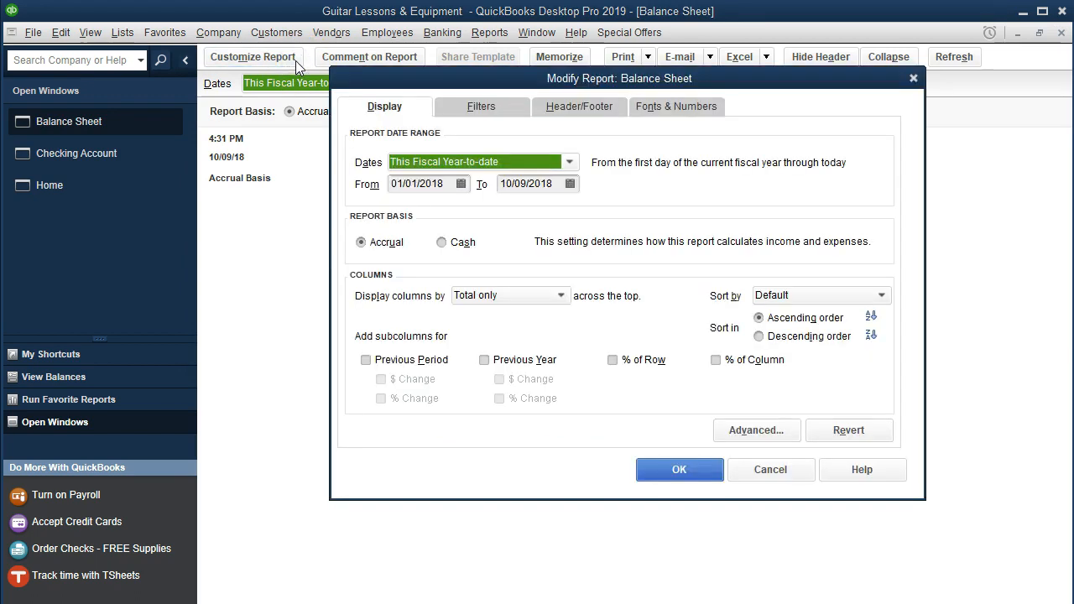
pyautogui.press('Tab')
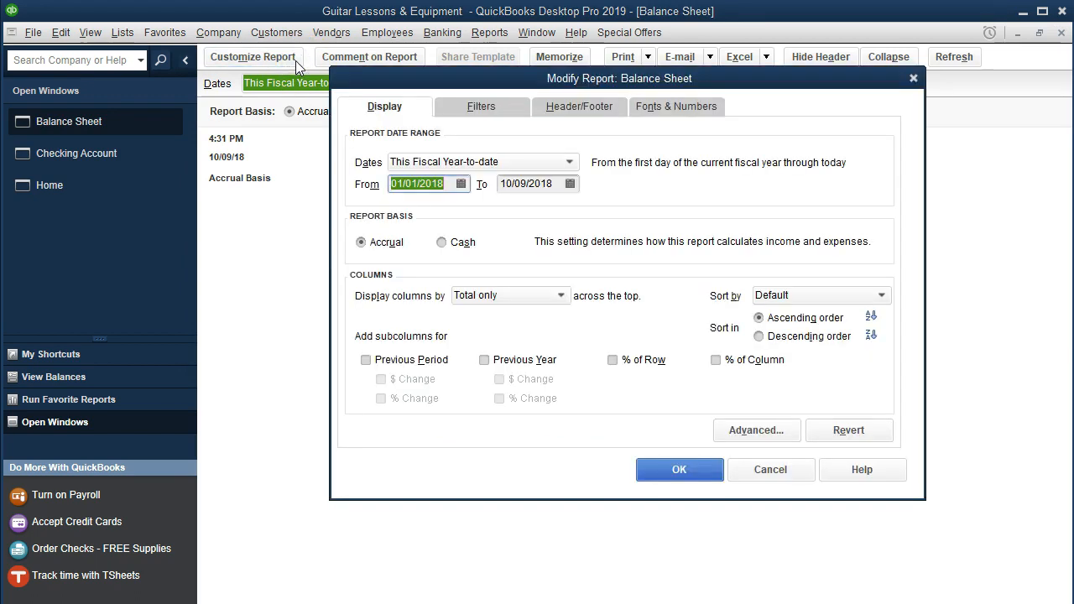
pyautogui.write('010119')
pyautogui.press('Tab')
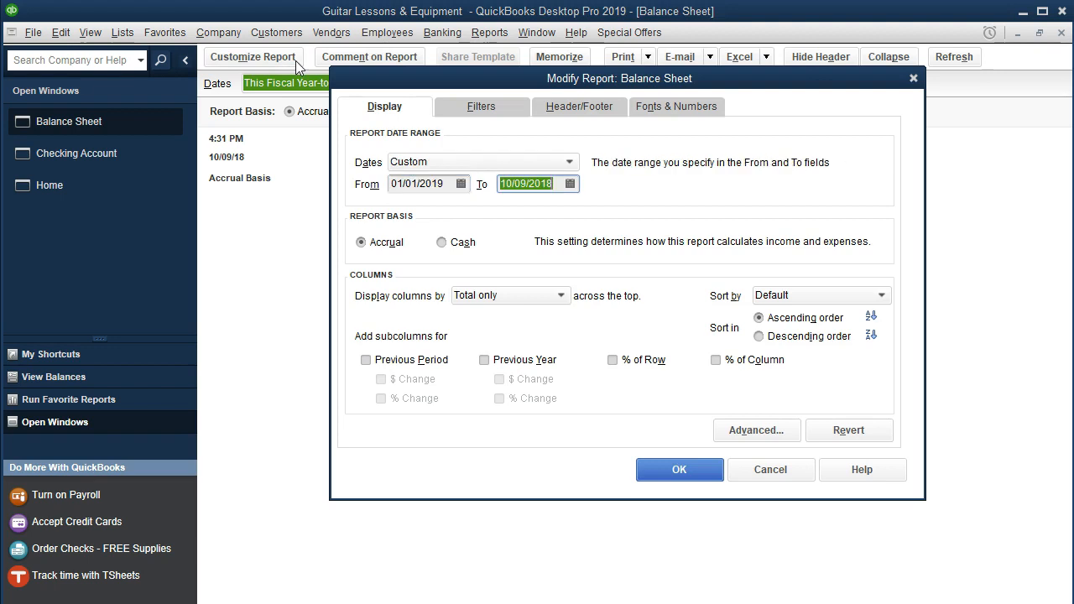
pyautogui.write('123119')
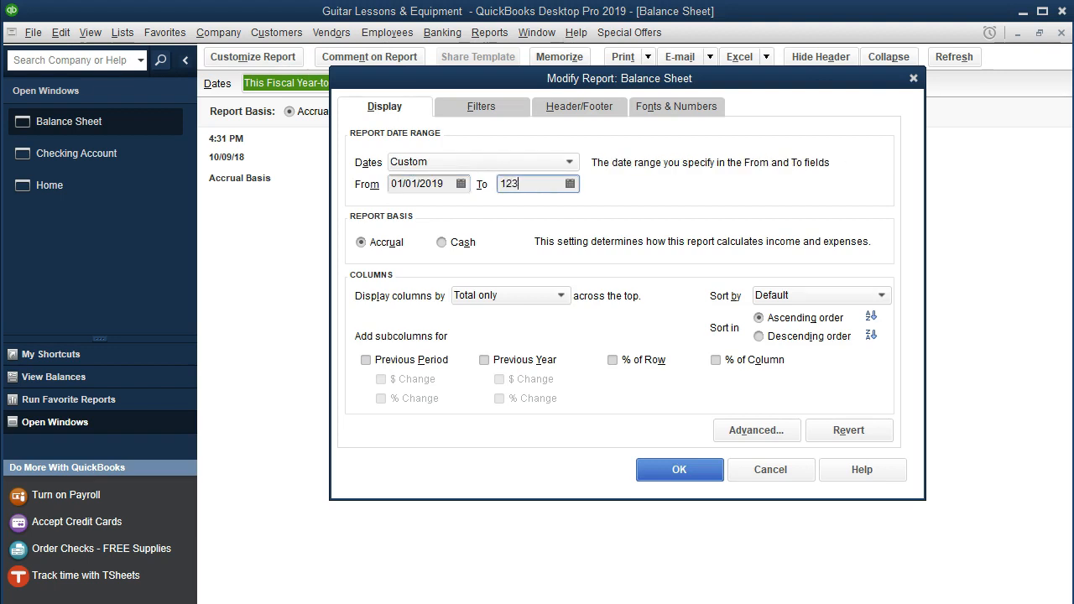
pyautogui.press('Tab')
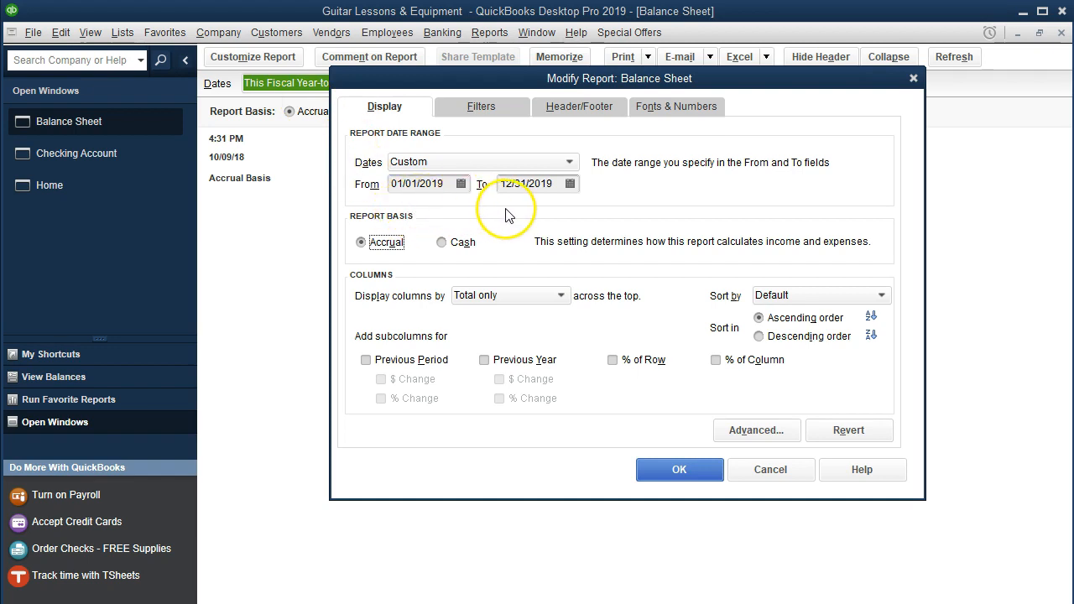
pyautogui.click(654, 466)
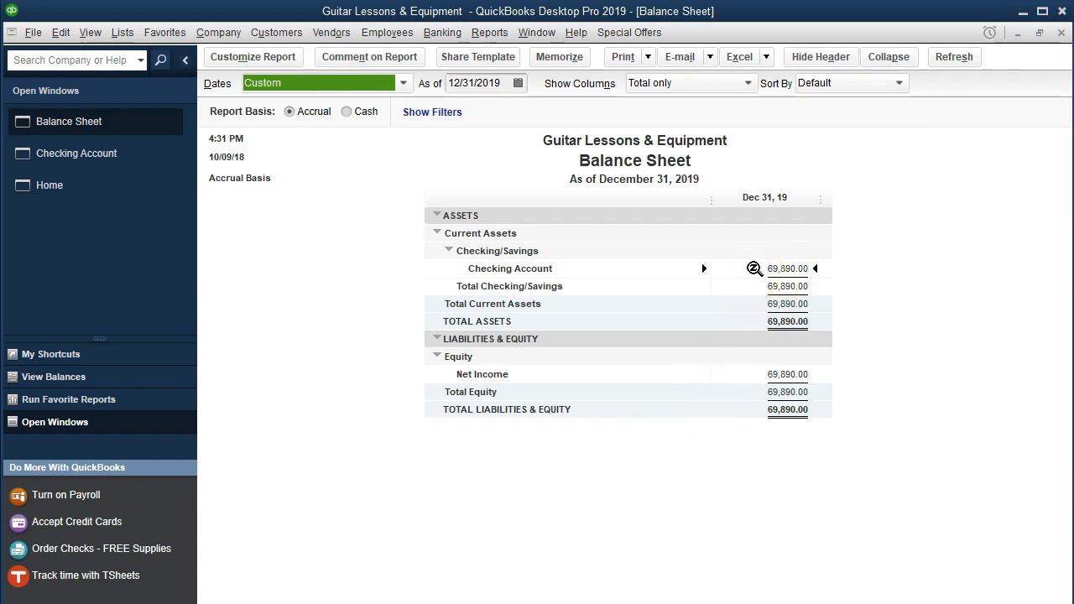
# Step: Drill down from the Balance Sheet's Checking Account balance to its transactions and open Epiphone check 1001
pyautogui.doubleClick(754, 269)
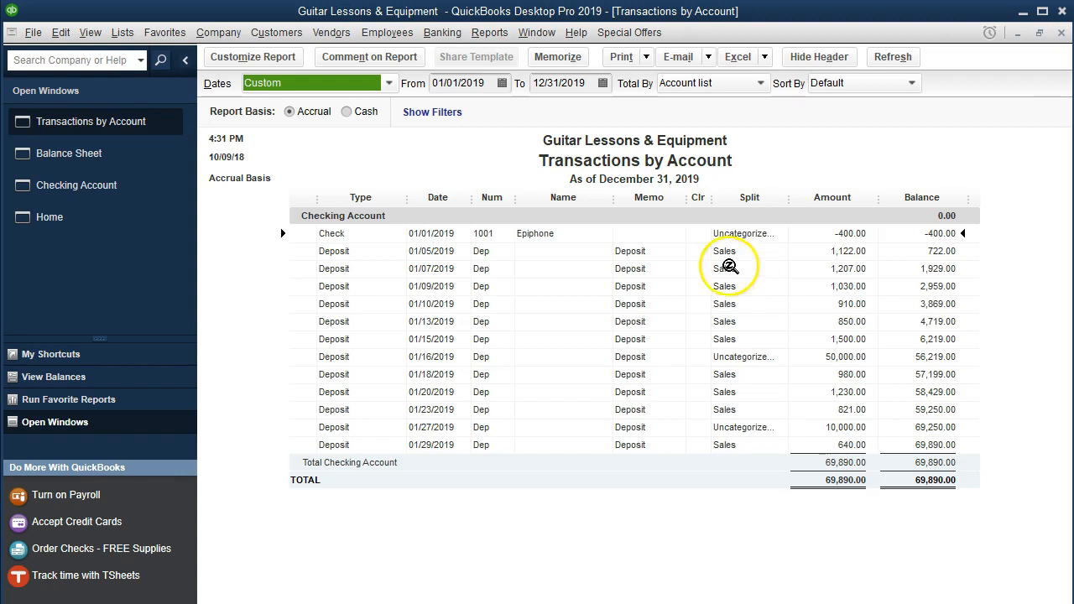
pyautogui.click(532, 236)
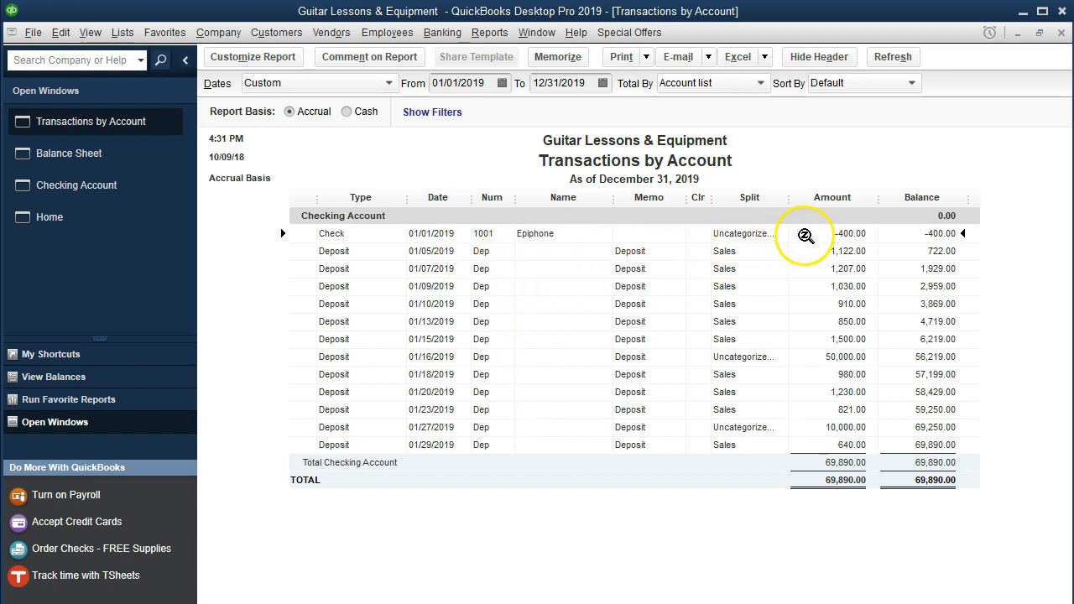
pyautogui.doubleClick(807, 234)
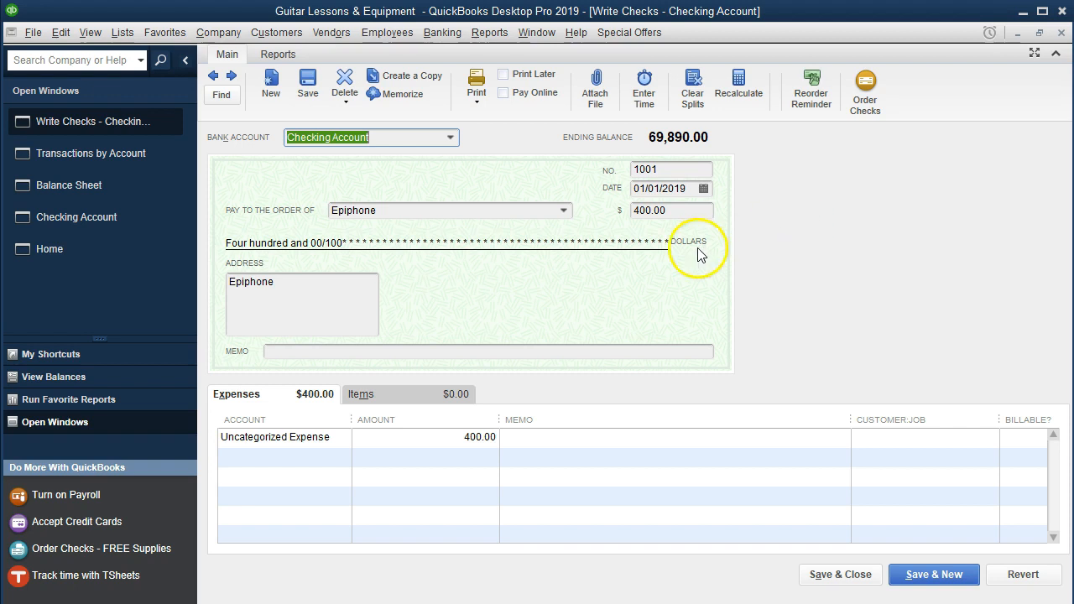
# Step: Close the Epiphone check and the Transactions by Account report, returning to the Balance Sheet
pyautogui.click(87, 258)
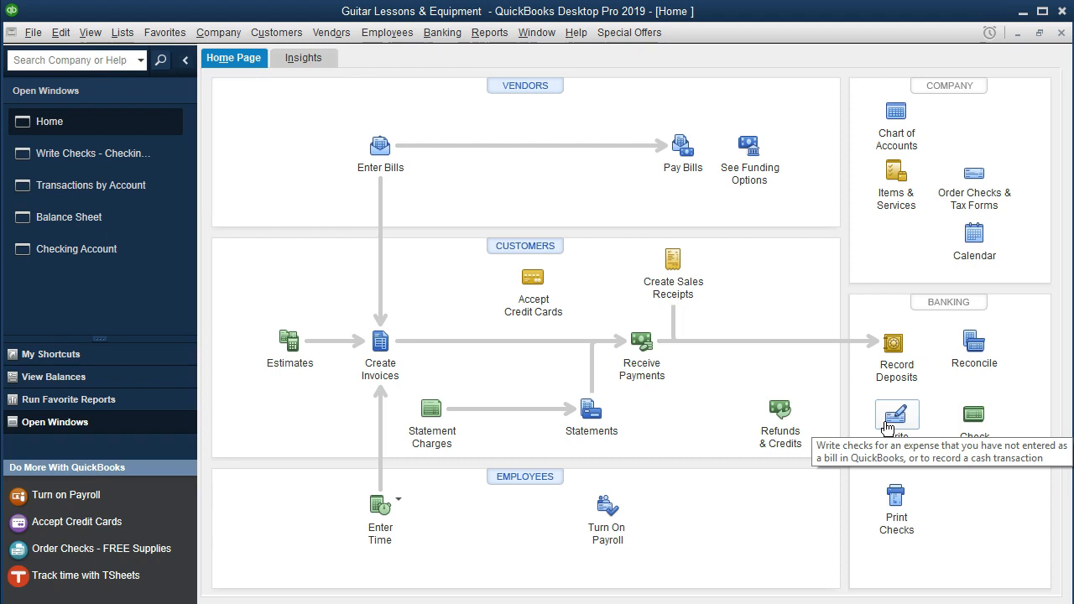
pyautogui.click(112, 262)
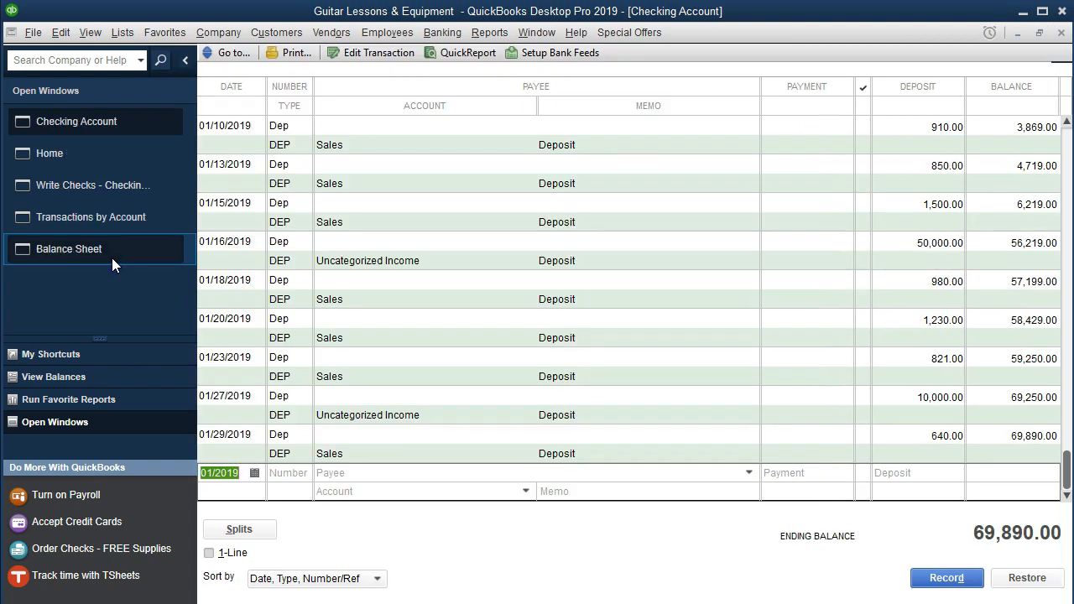
pyautogui.click(89, 188)
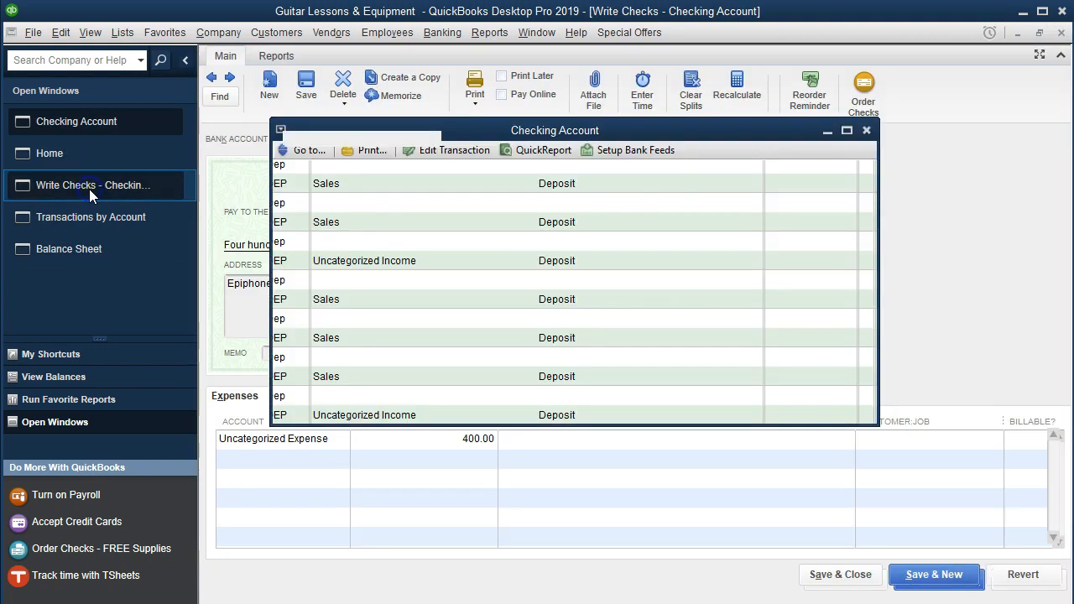
pyautogui.click(1060, 34)
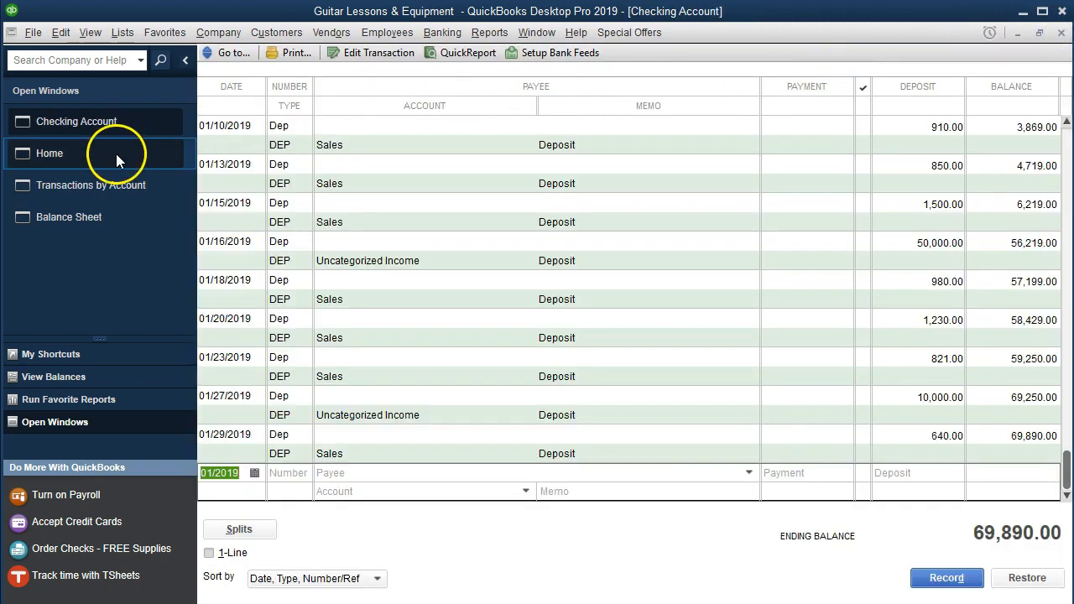
pyautogui.click(105, 184)
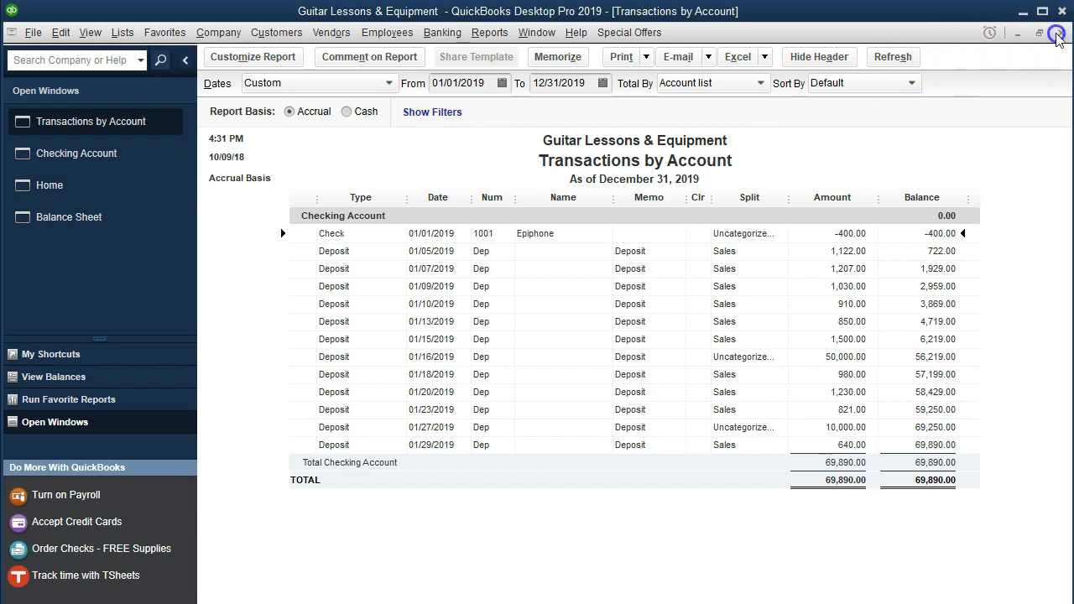
pyautogui.click(1057, 35)
pyautogui.click(110, 190)
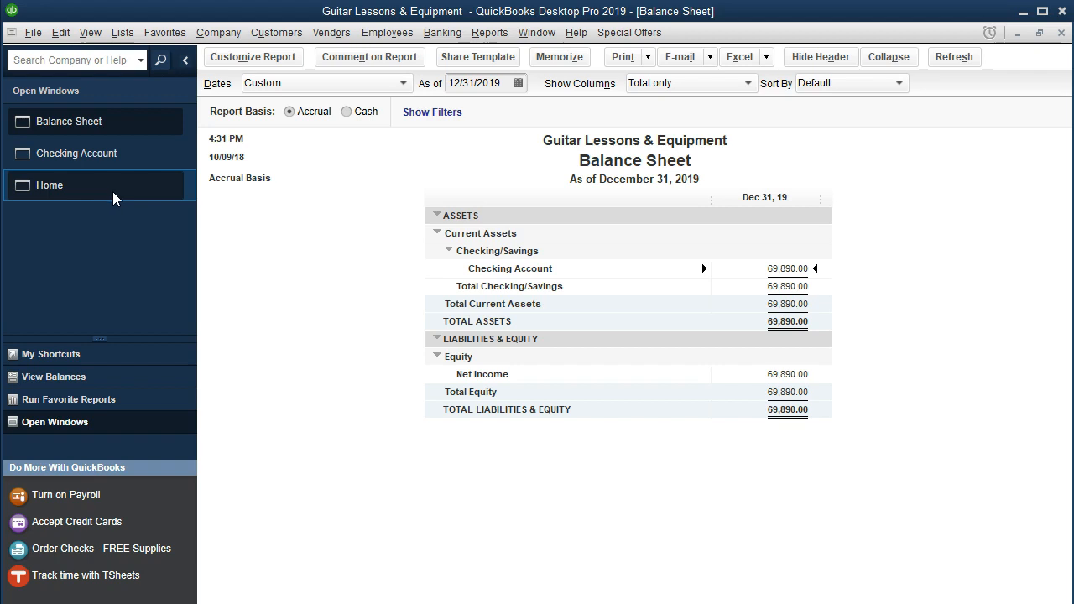
# Step: Open the standard Profit & Loss report and set its dates from 01/01/2019 to 12/31/2019
pyautogui.click(489, 33)
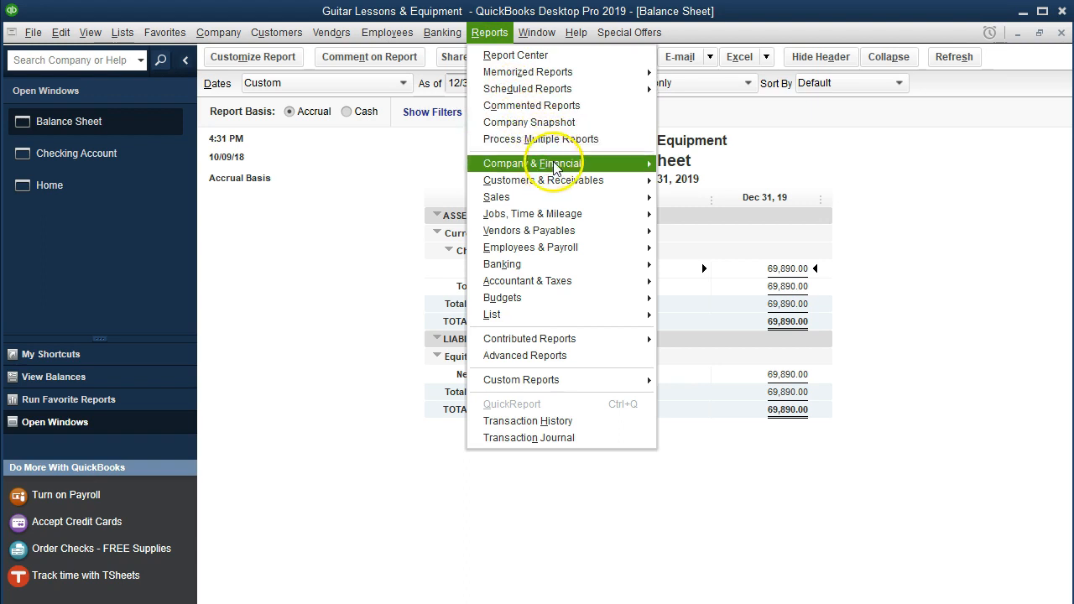
pyautogui.moveTo(627, 162)
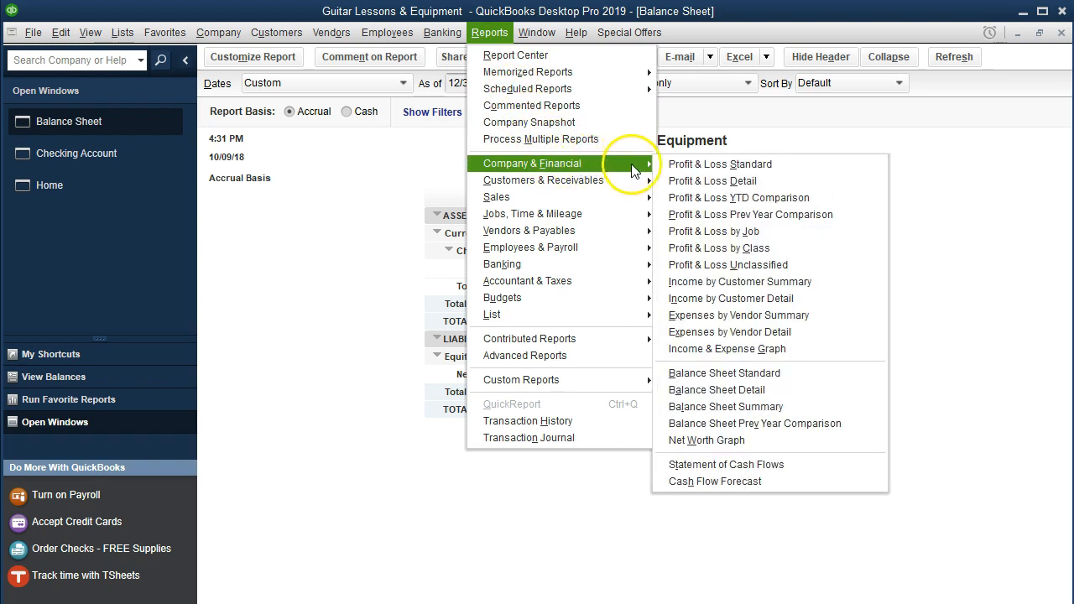
pyautogui.click(784, 170)
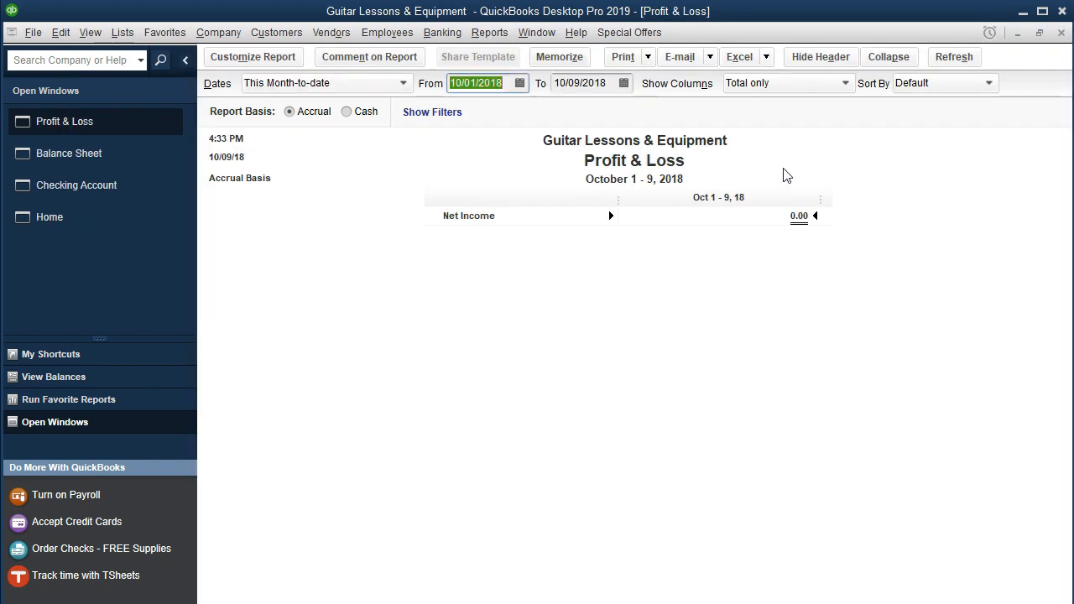
pyautogui.write('010119')
pyautogui.press('Tab')
pyautogui.write('123119')
pyautogui.press('Tab')
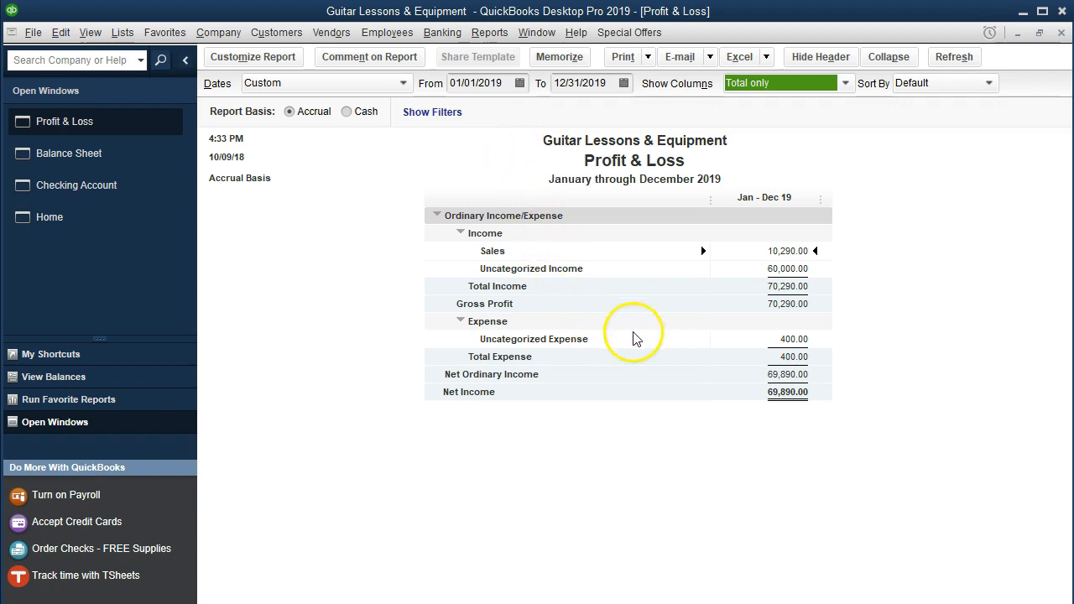
# Step: Drill down from the Uncategorized Expense amount to the Epiphone check, then close both the check and the detail report
pyautogui.click(767, 337)
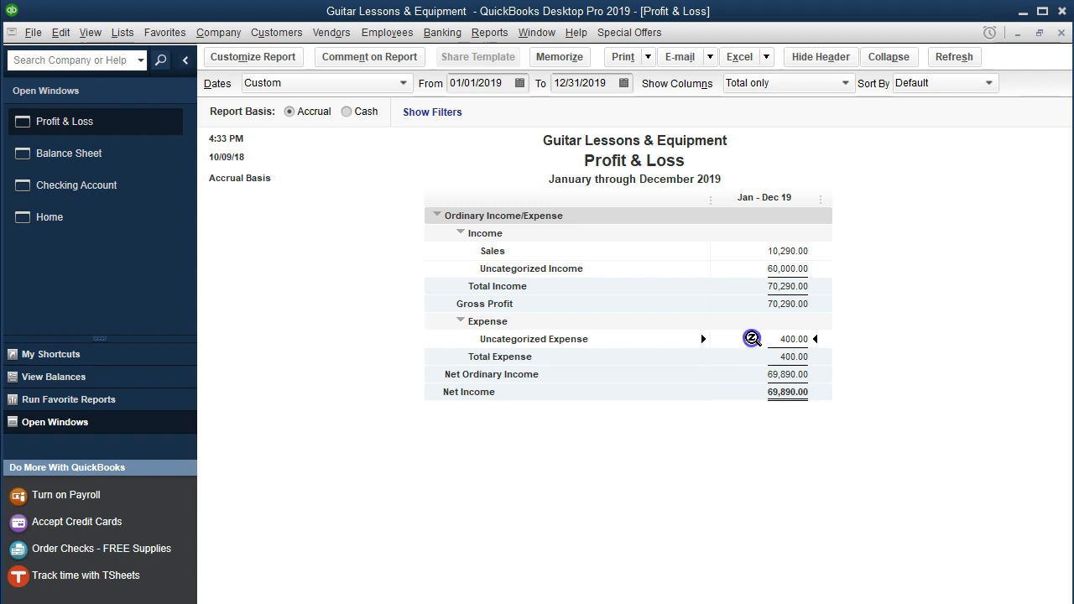
pyautogui.doubleClick(752, 338)
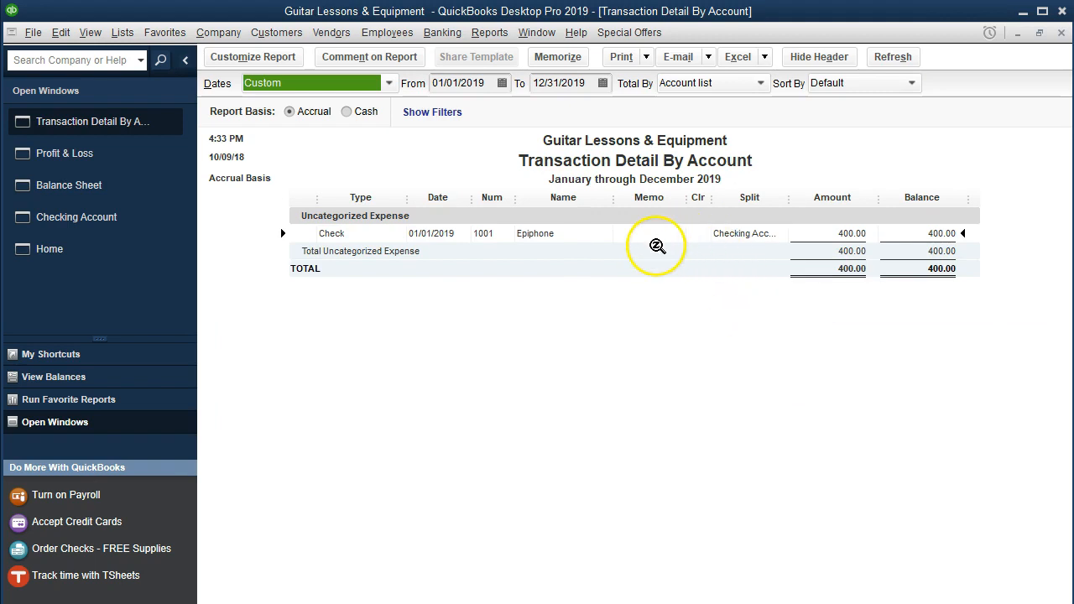
pyautogui.click(809, 233)
pyautogui.doubleClick(809, 232)
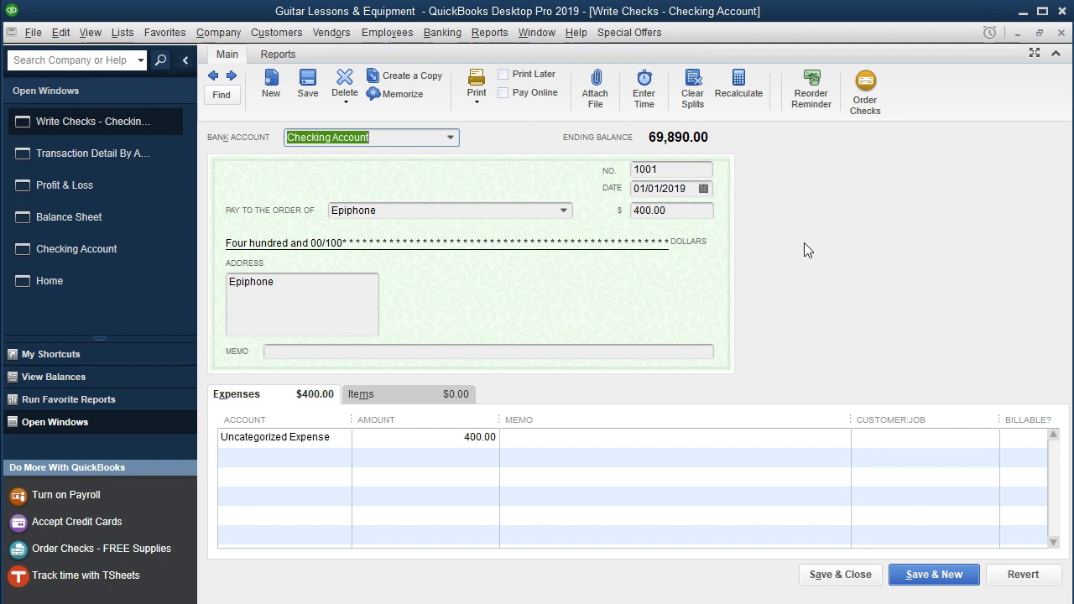
pyautogui.click(1064, 34)
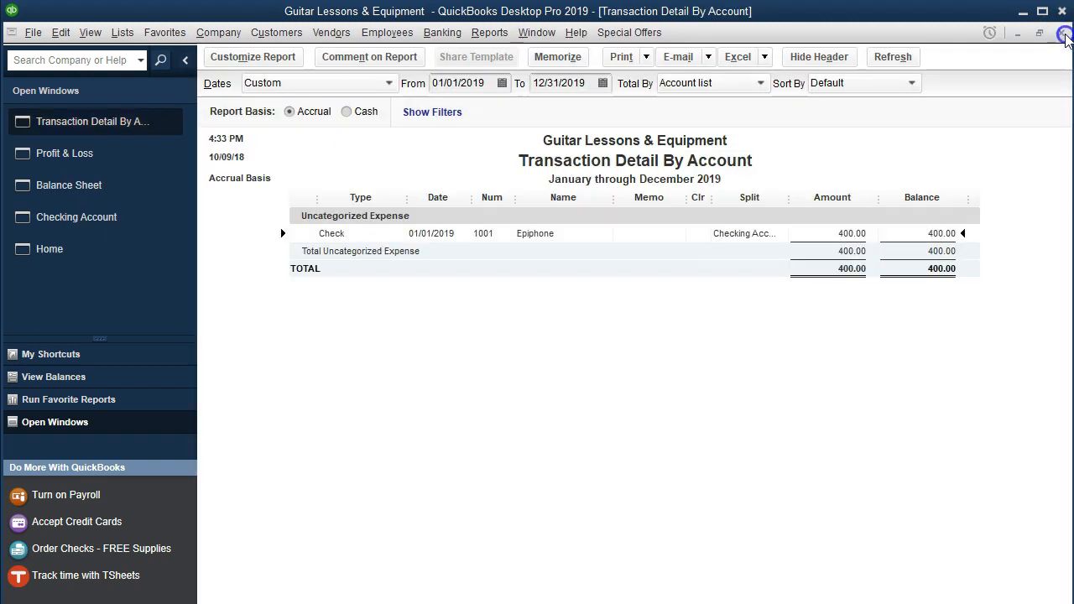
pyautogui.click(1061, 33)
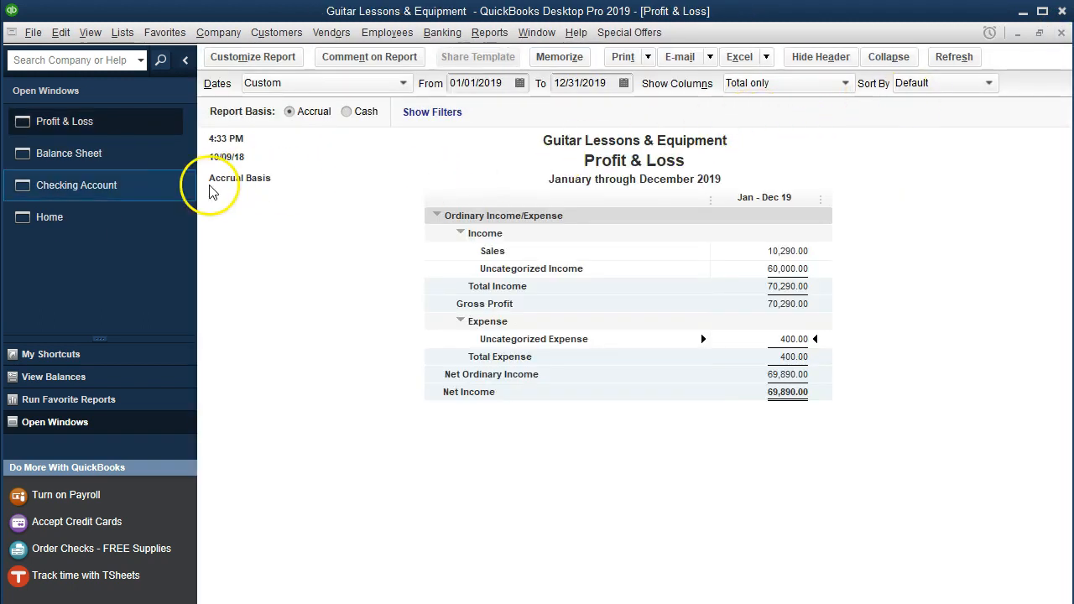
# Step: Return to the checking register, switch to the bank statement PDF in Acrobat Reader, and highlight the 1/4 Epiphone check 1001 row
pyautogui.click(119, 196)
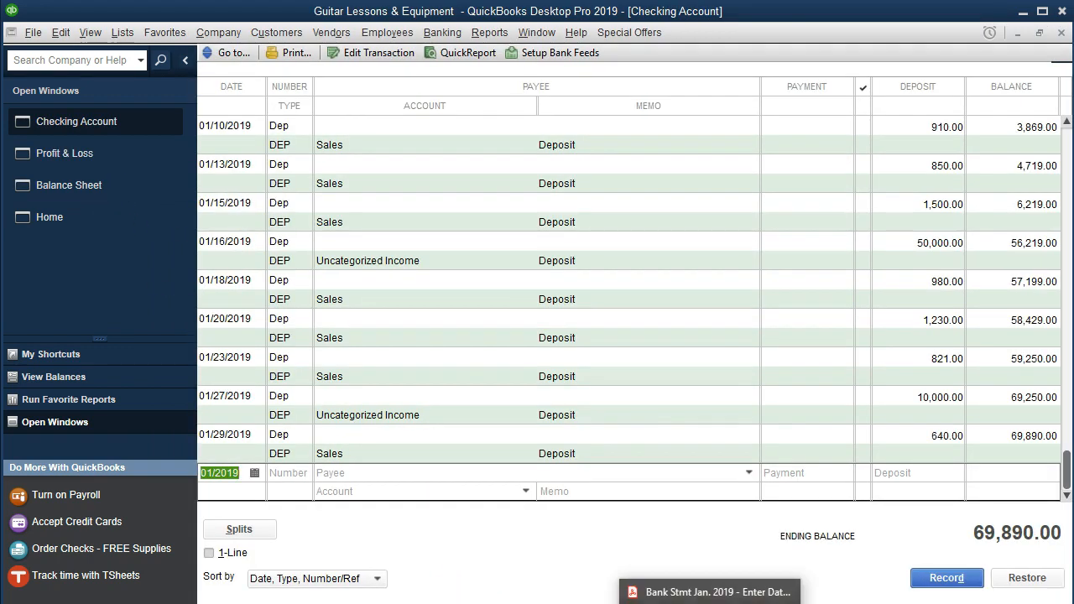
pyautogui.click(683, 581)
pyautogui.moveTo(439, 318); pyautogui.dragTo(839, 327)
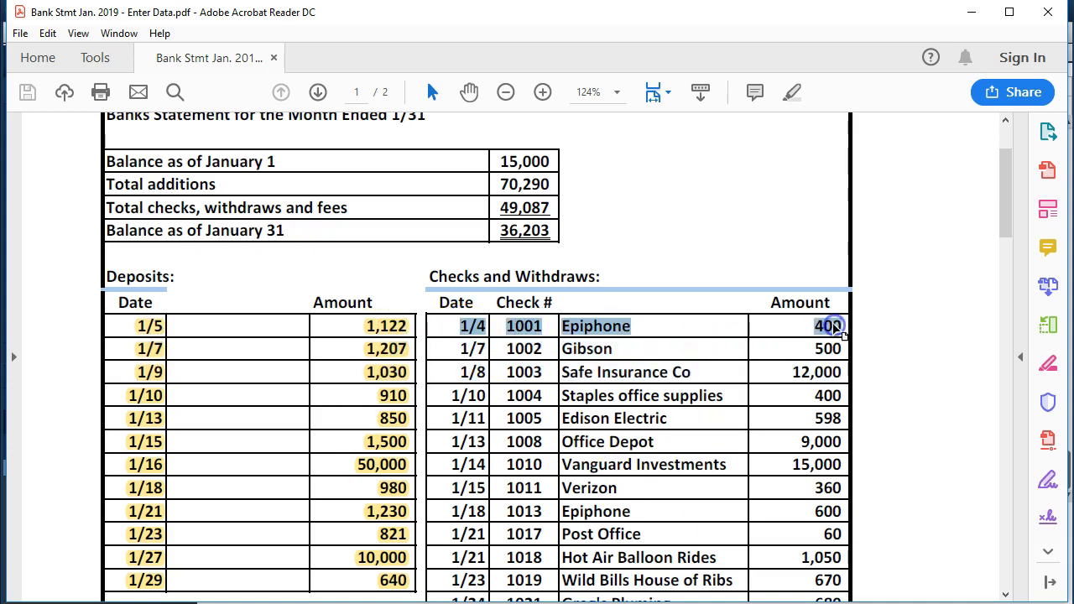
pyautogui.rightClick(841, 328)
pyautogui.click(870, 374)
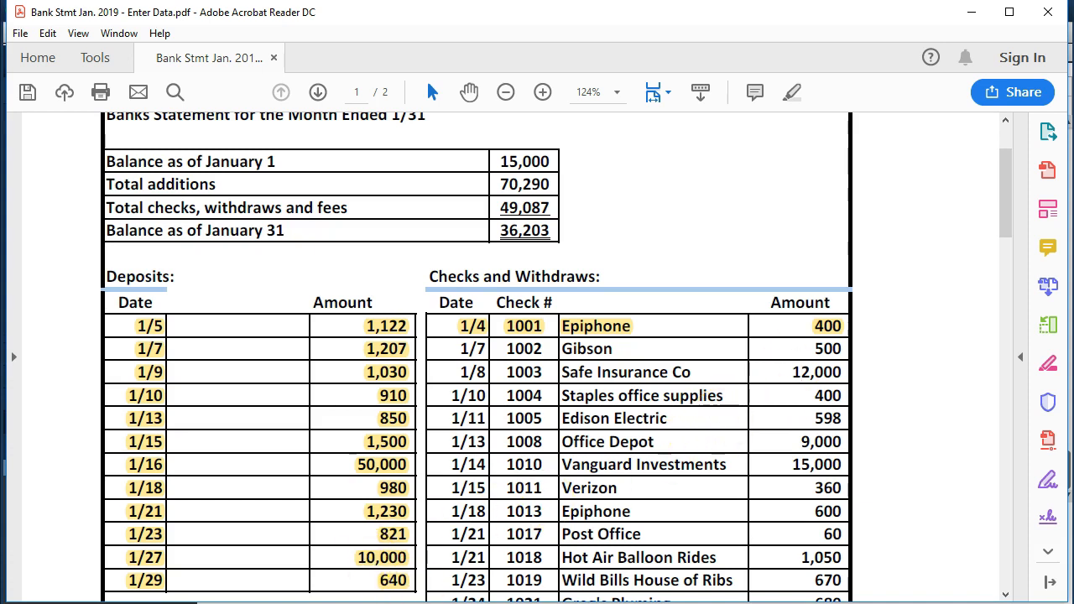
# Step: Switch to Open Items Jan. 2019.docx in Word and delete the "¼ Ch1000 – 400" sub-bullet under the Gibson question
pyautogui.rightClick(471, 602)
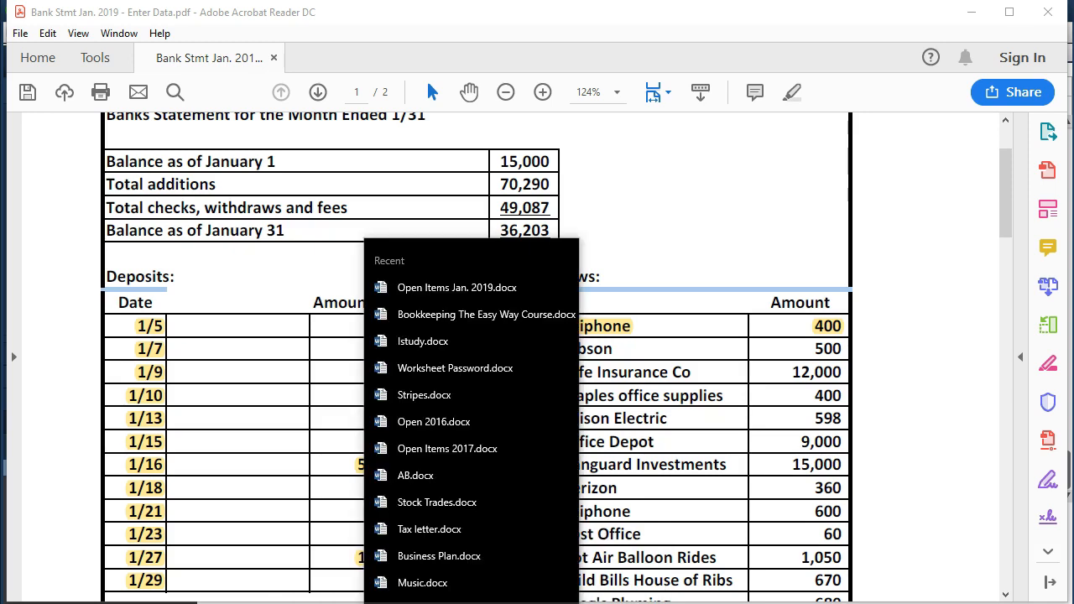
pyautogui.click(471, 603)
pyautogui.moveTo(471, 602)
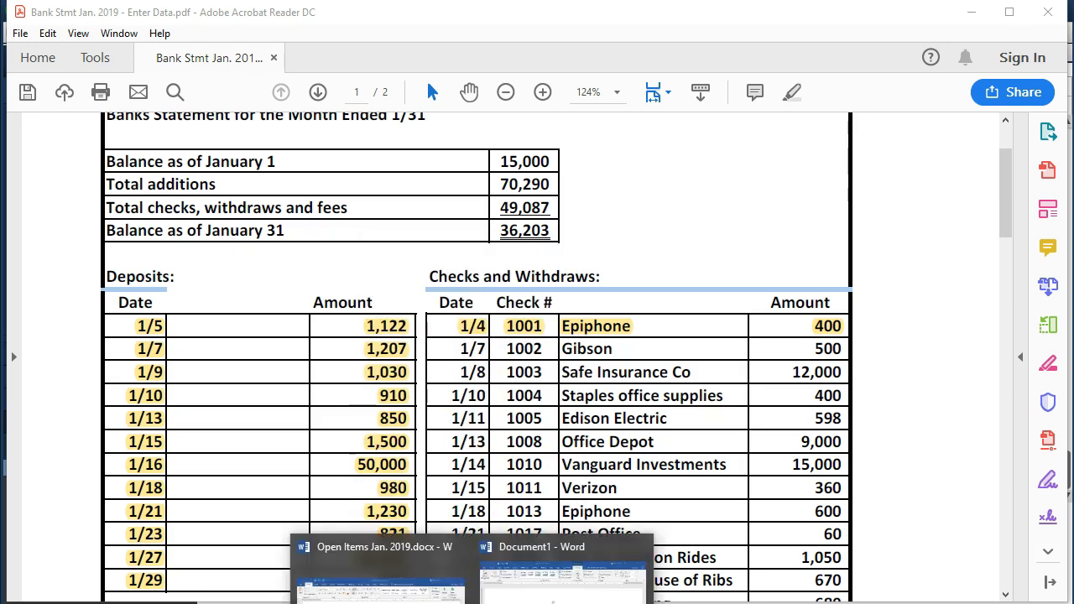
pyautogui.click(361, 577)
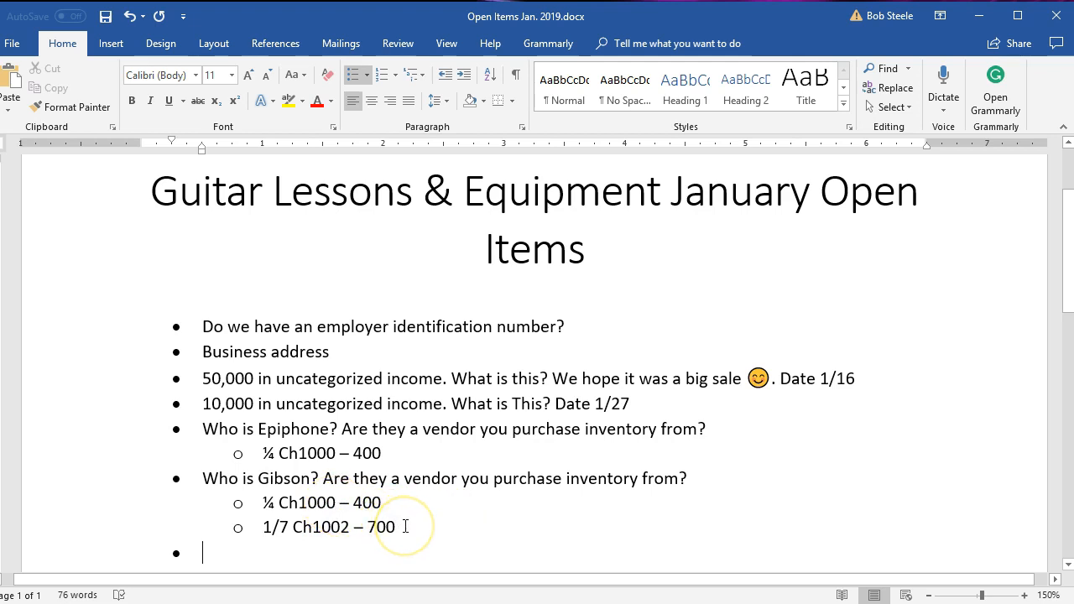
pyautogui.click(383, 501)
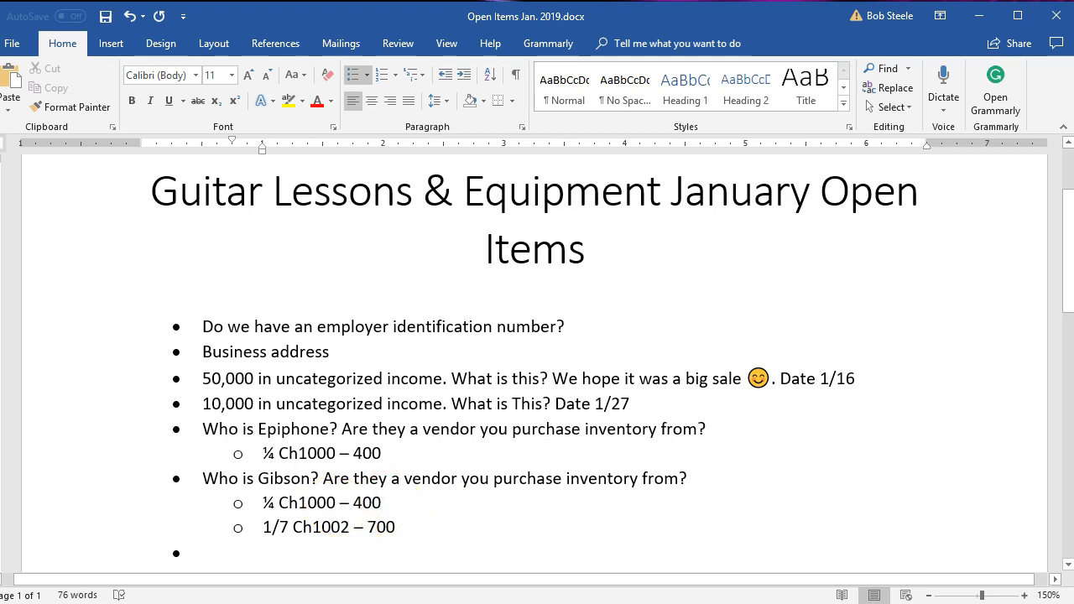
pyautogui.press('BackSpace')
pyautogui.press('BackSpace')
pyautogui.press('BackSpace')
pyautogui.press('BackSpace')
pyautogui.press('BackSpace')
pyautogui.press('BackSpace')
pyautogui.press('BackSpace')
pyautogui.press('BackSpace')
pyautogui.press('BackSpace')
pyautogui.press('BackSpace')
pyautogui.press('BackSpace')
pyautogui.press('BackSpace')
pyautogui.press('BackSpace')
pyautogui.press('BackSpace')
pyautogui.press('BackSpace')
pyautogui.press('BackSpace')
pyautogui.press('BackSpace')
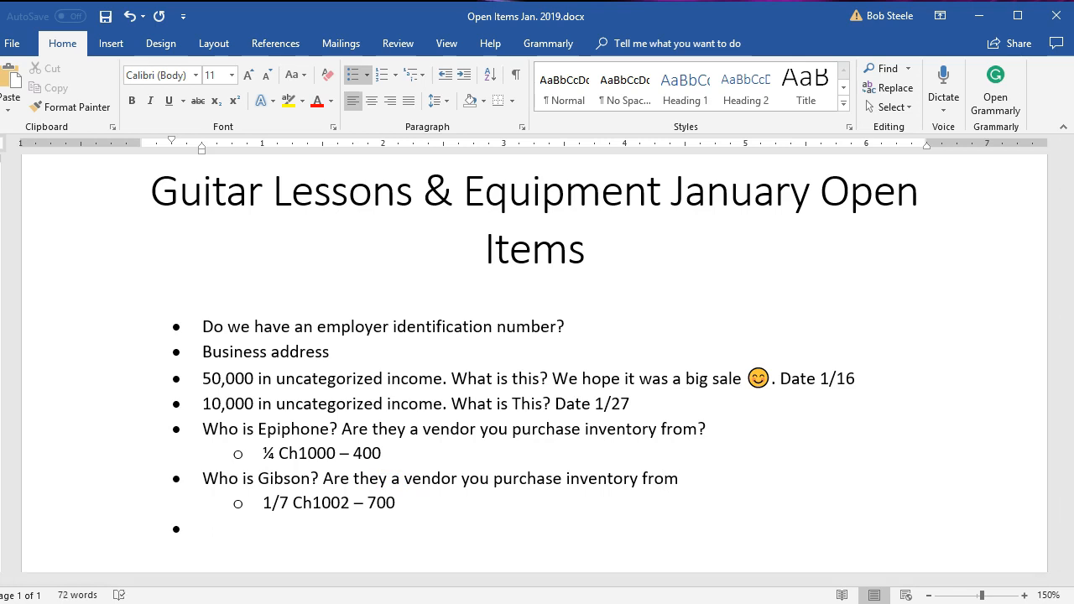
pyautogui.click(298, 529)
# Step: Switch back to the QuickBooks checking register and start a new entry dated 01/07/2019 with check number 1002
pyautogui.click(589, 603)
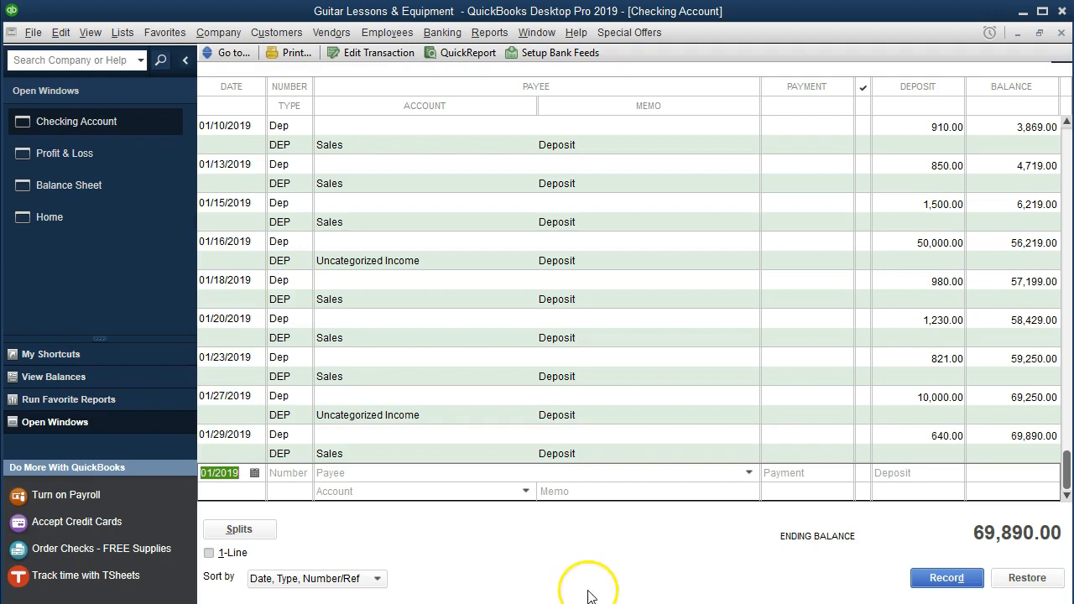
pyautogui.press('+')
pyautogui.press('+')
pyautogui.press('+')
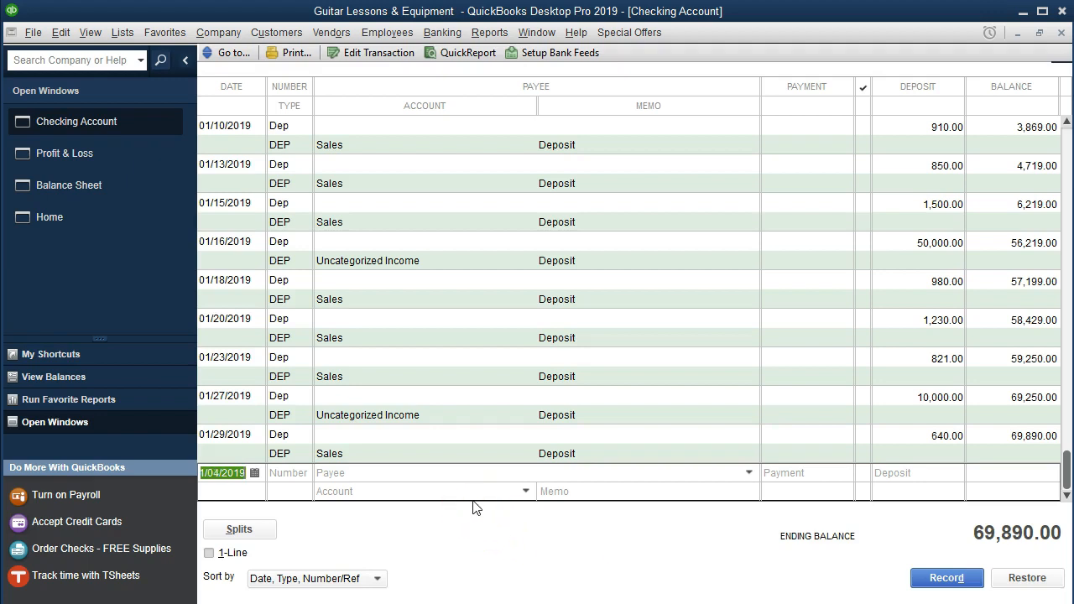
pyautogui.press('+')
pyautogui.press('Tab')
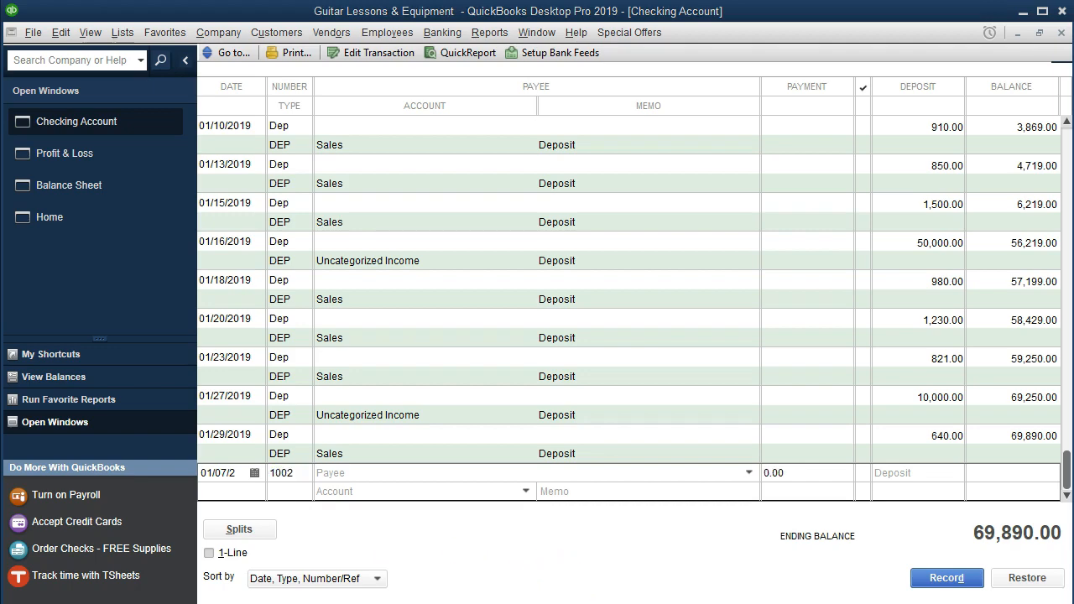
# Step: Enter Gibson as the payee of check 1002, quick-add it as a vendor, and set the payment to 500
pyautogui.hotkey('alt', 'Tab')
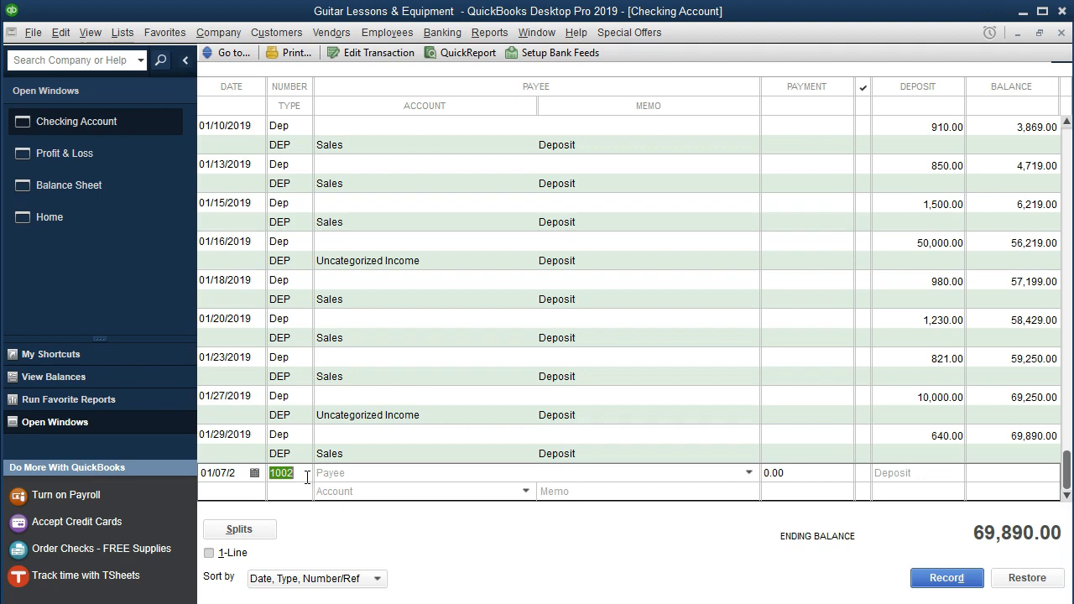
pyautogui.press('Tab')
pyautogui.write('Gibson')
pyautogui.press('Tab')
pyautogui.click(446, 193)
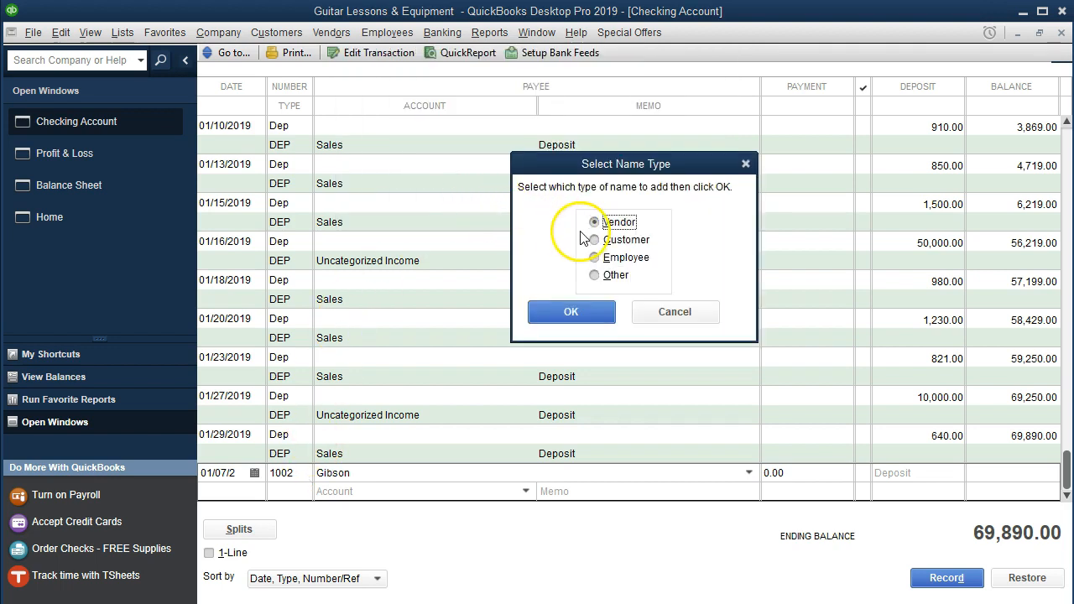
pyautogui.click(587, 311)
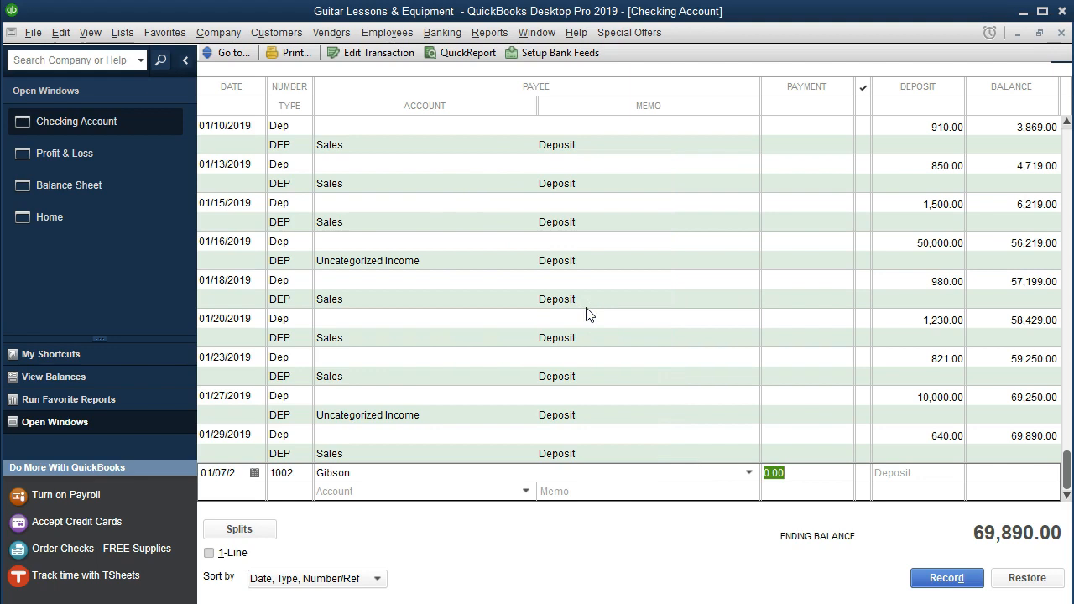
pyautogui.write('500')
pyautogui.press('Tab')
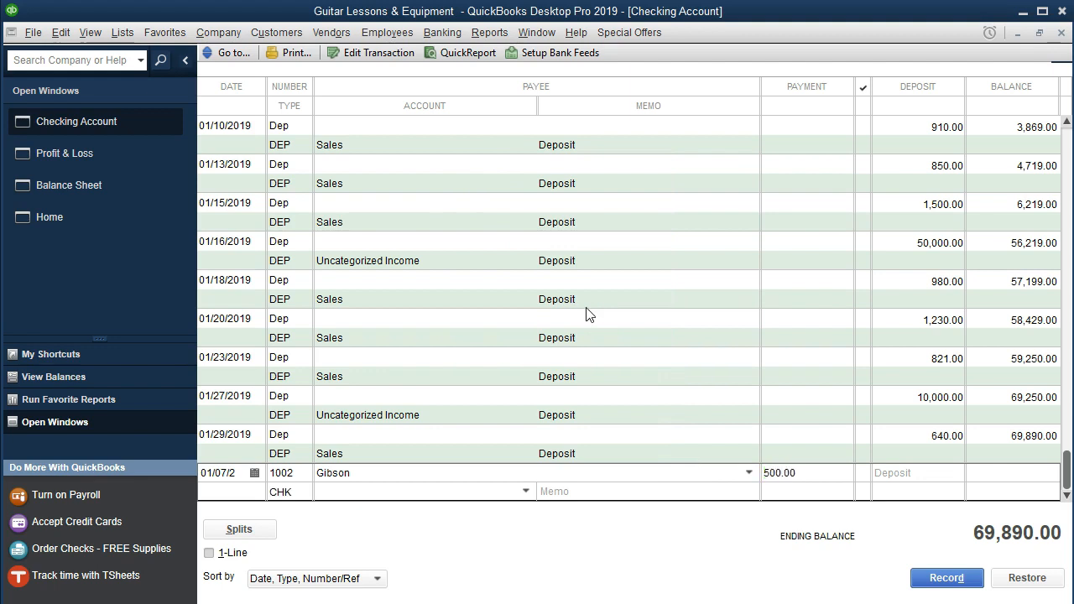
pyautogui.write('Un')
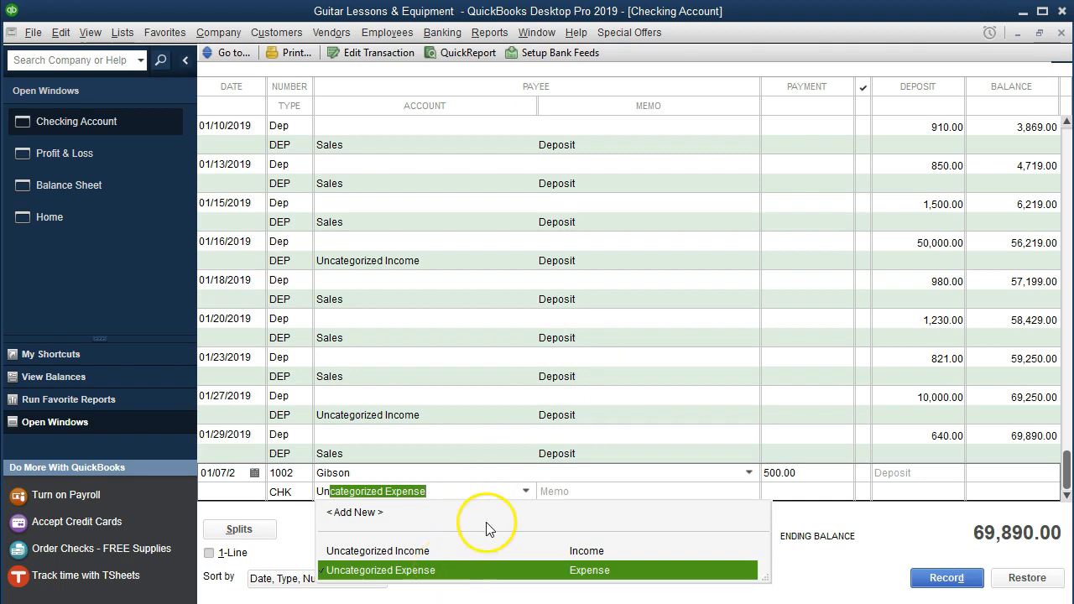
pyautogui.press('BackSpace')
pyautogui.press('BackSpace')
pyautogui.press('BackSpace')
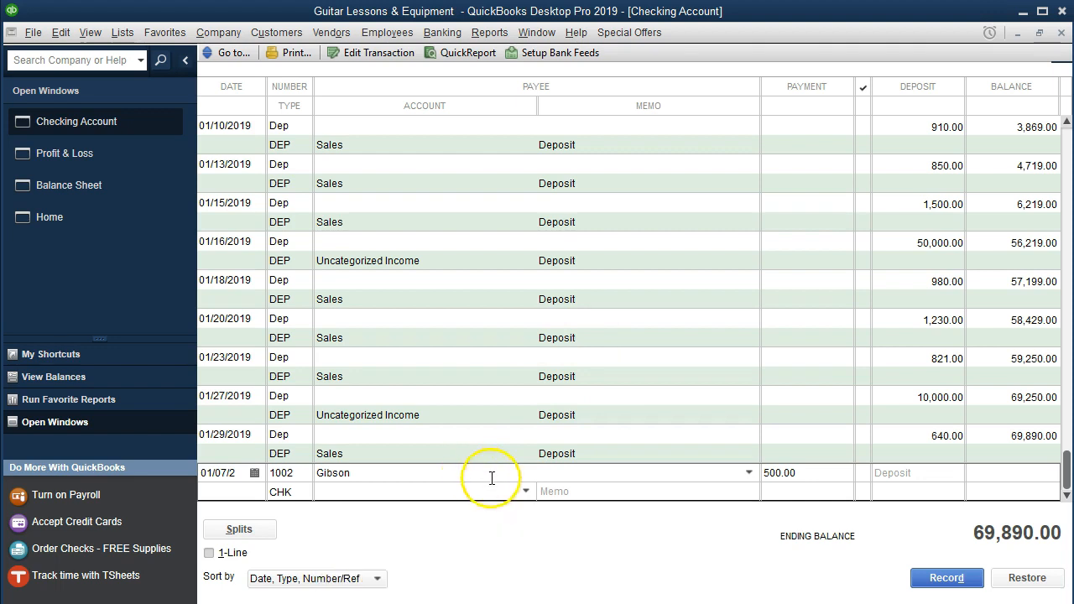
# Step: Assign the Gibson check to the Uncategorized Expense account and record it
pyautogui.click(526, 492)
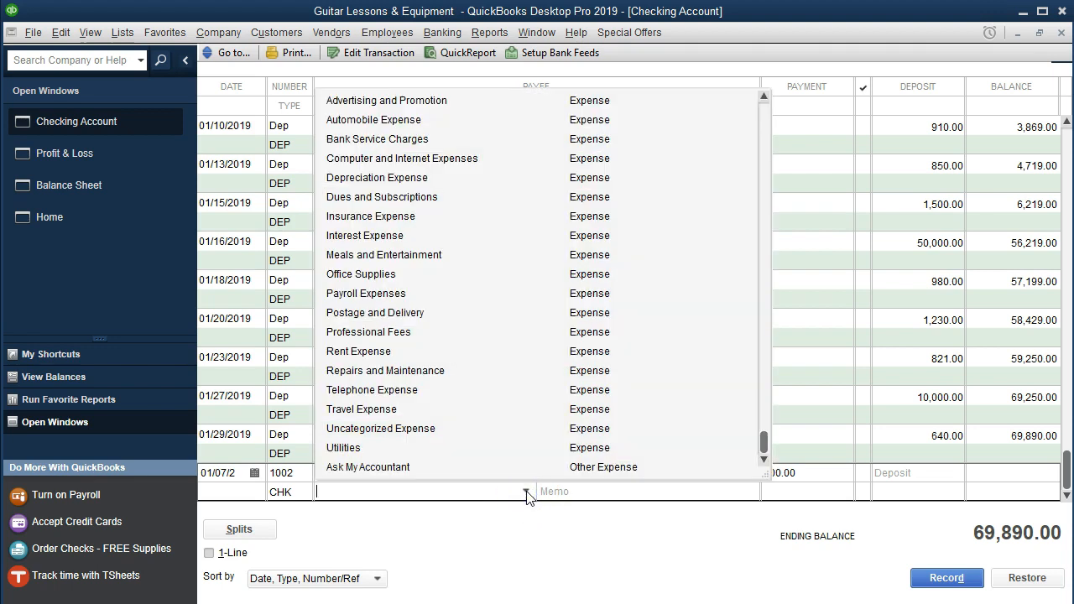
pyautogui.write('Uncategorized Expense')
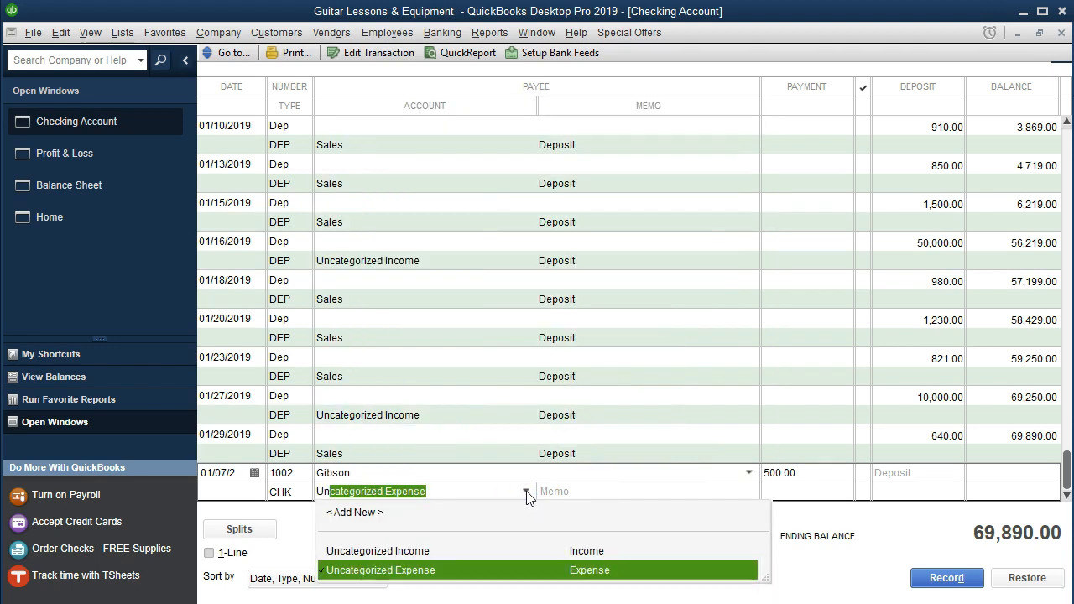
pyautogui.click(475, 572)
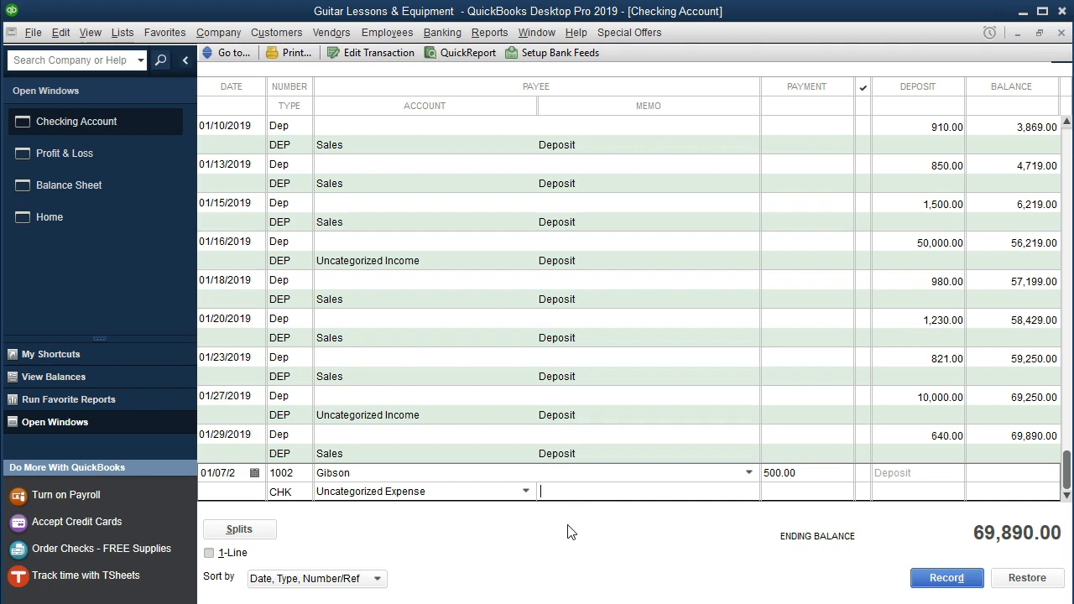
pyautogui.press('Return')
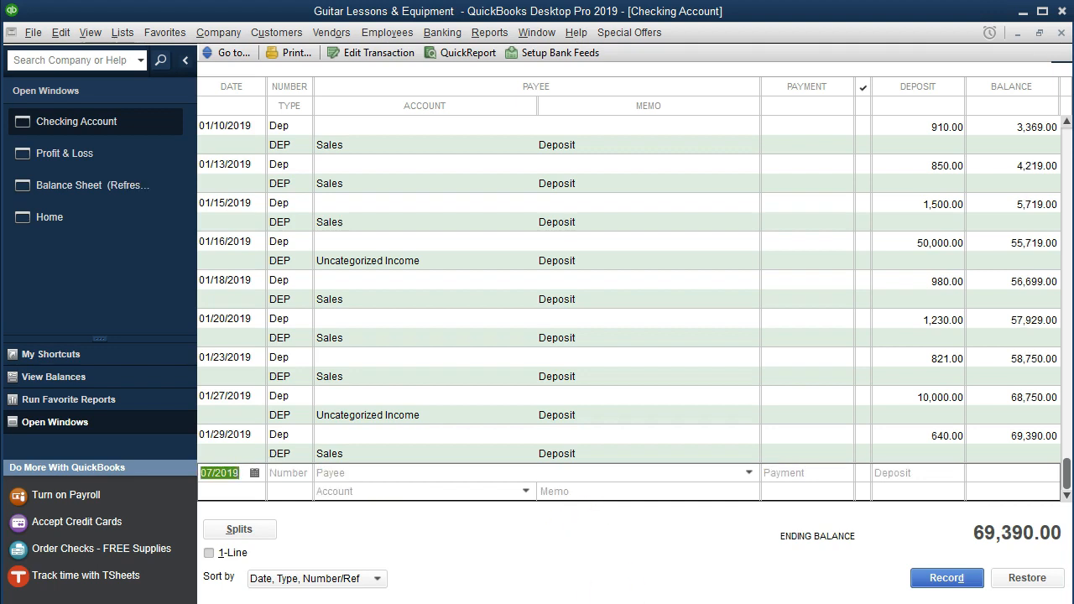
# Step: Switch to the bank statement PDF in Acrobat Reader and highlight the 1/7 Gibson check 1002 row
pyautogui.hotkey('alt', 'Tab')
pyautogui.moveTo(464, 347); pyautogui.dragTo(843, 350)
pyautogui.rightClick(844, 351)
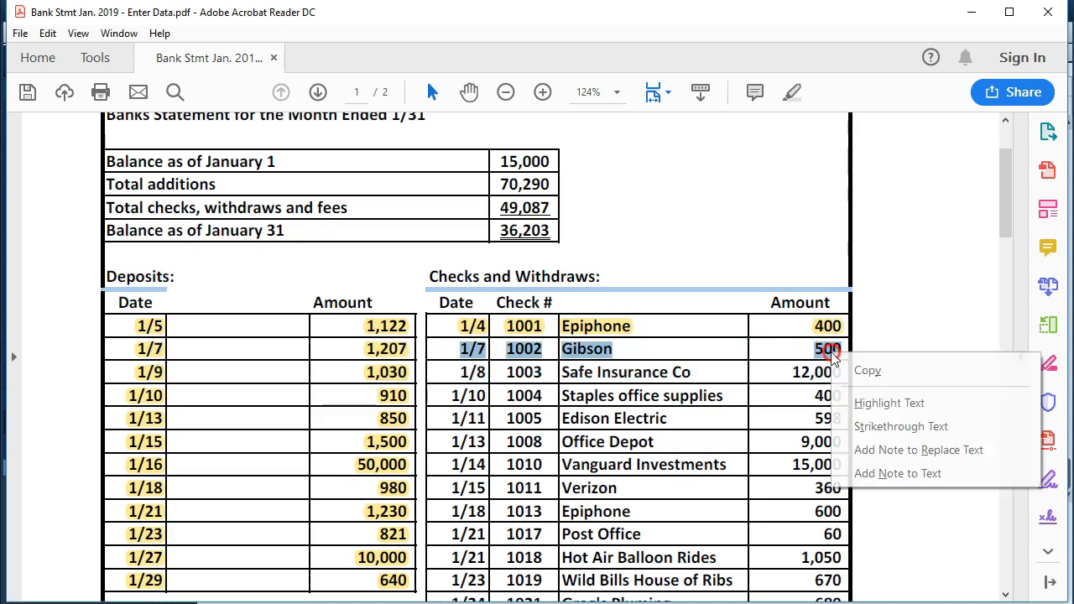
pyautogui.click(873, 404)
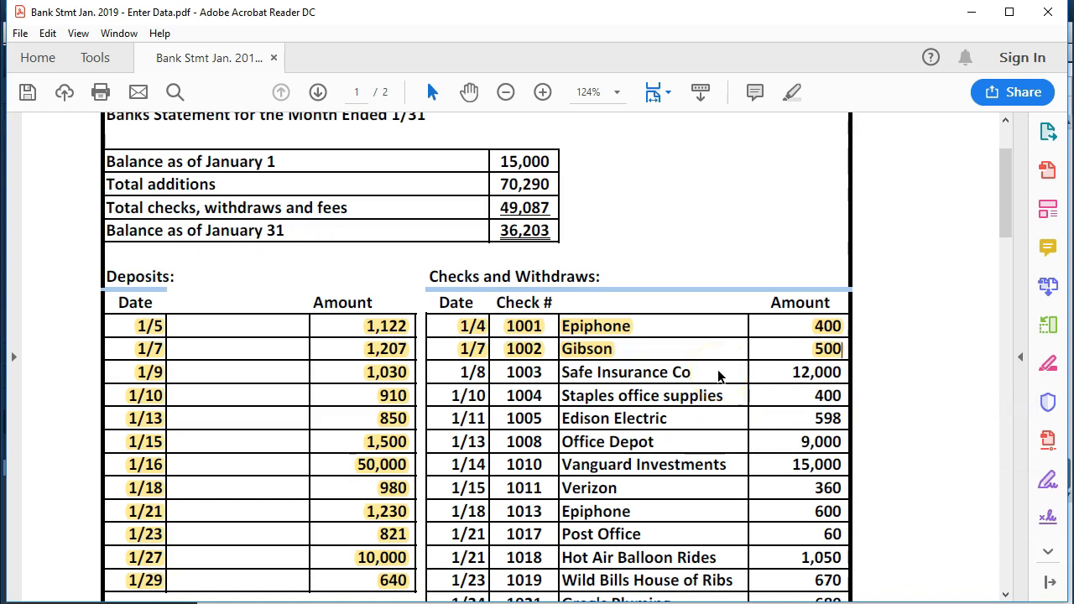
pyautogui.click(761, 385)
# Step: In Open Items Jan. 2019.docx in Word, add "Safe Insurance Co 1003 for 12000" with sub-bullets "What is the term of the insurance policy" and "What type of policy"
pyautogui.click(570, 602)
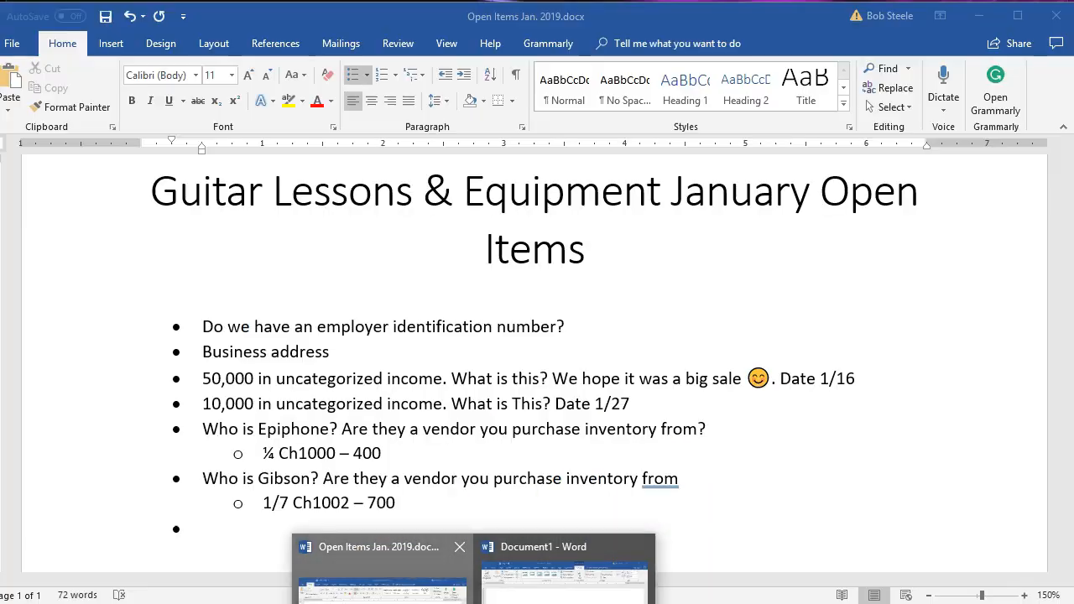
pyautogui.click(382, 583)
pyautogui.hotkey('ctrl', 'v')
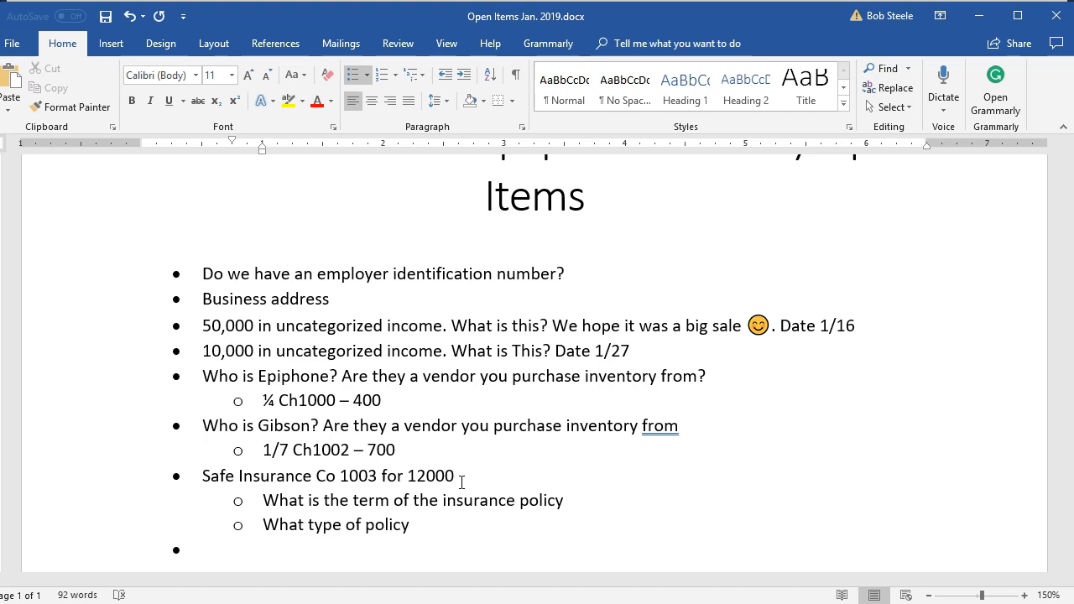
pyautogui.click(461, 475)
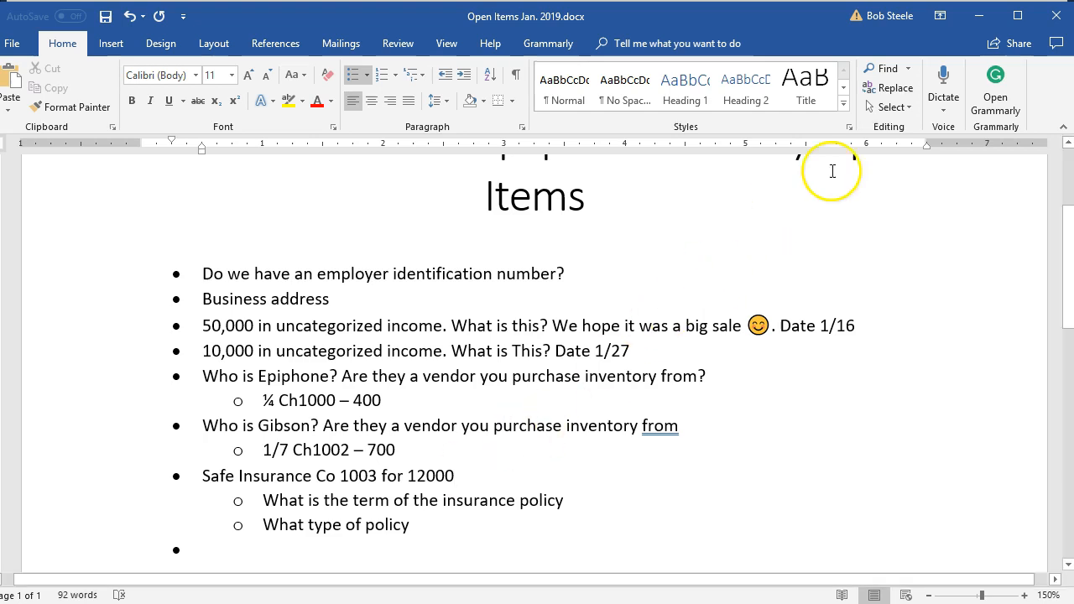
# Step: Return to the QuickBooks register and start check 1003 dated 01/08/2019, adding Safe Insurance Co as a vendor for the payee
pyautogui.click(984, 23)
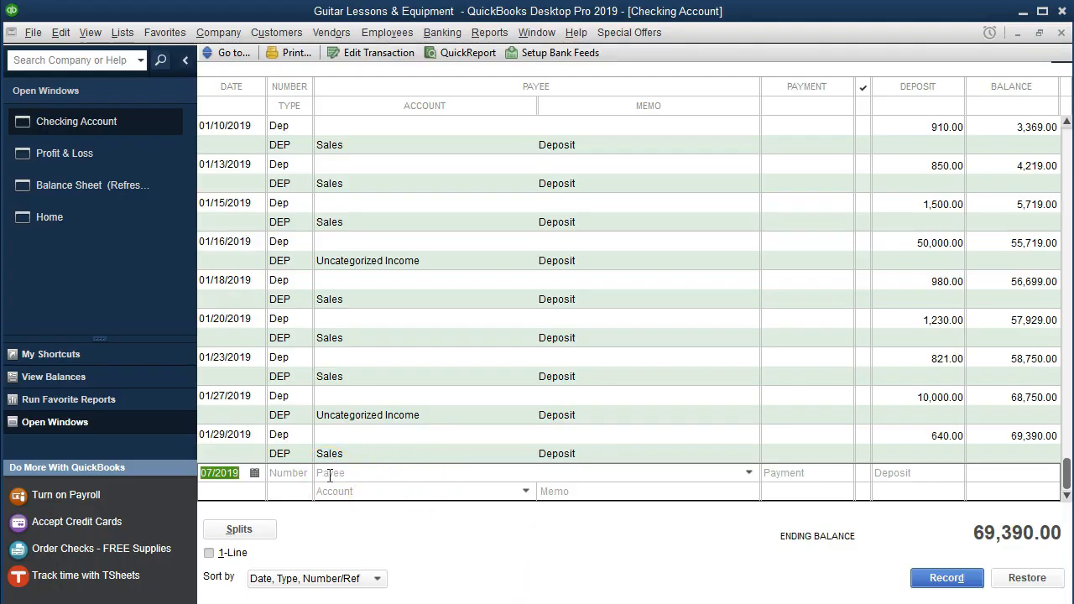
pyautogui.press('+')
pyautogui.press('Tab')
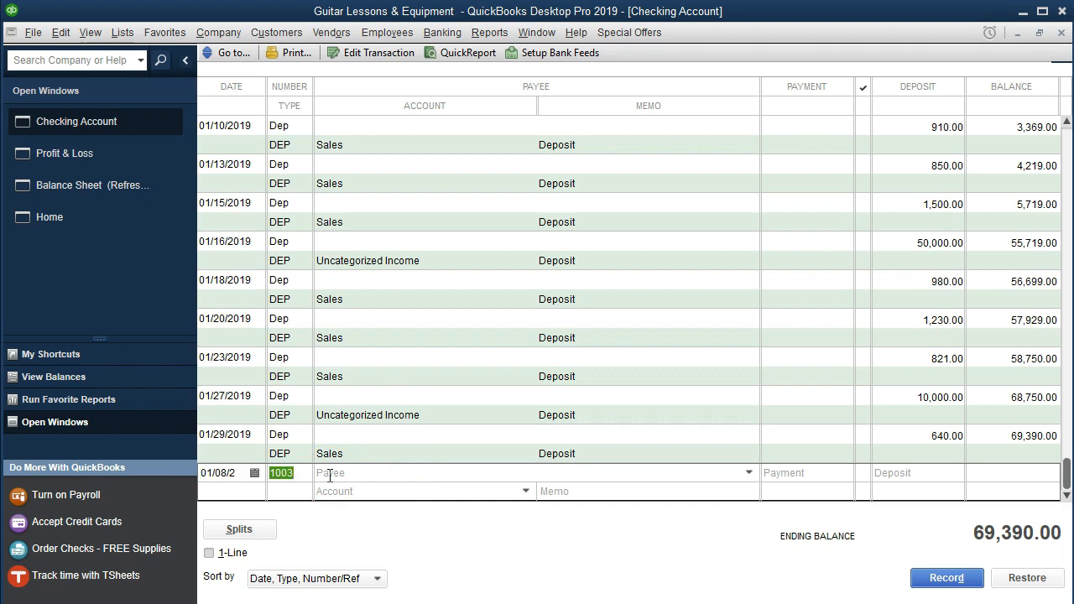
pyautogui.press('Tab')
pyautogui.write('S')
pyautogui.write('ale')
pyautogui.write(' Insurance ')
pyautogui.write('Co')
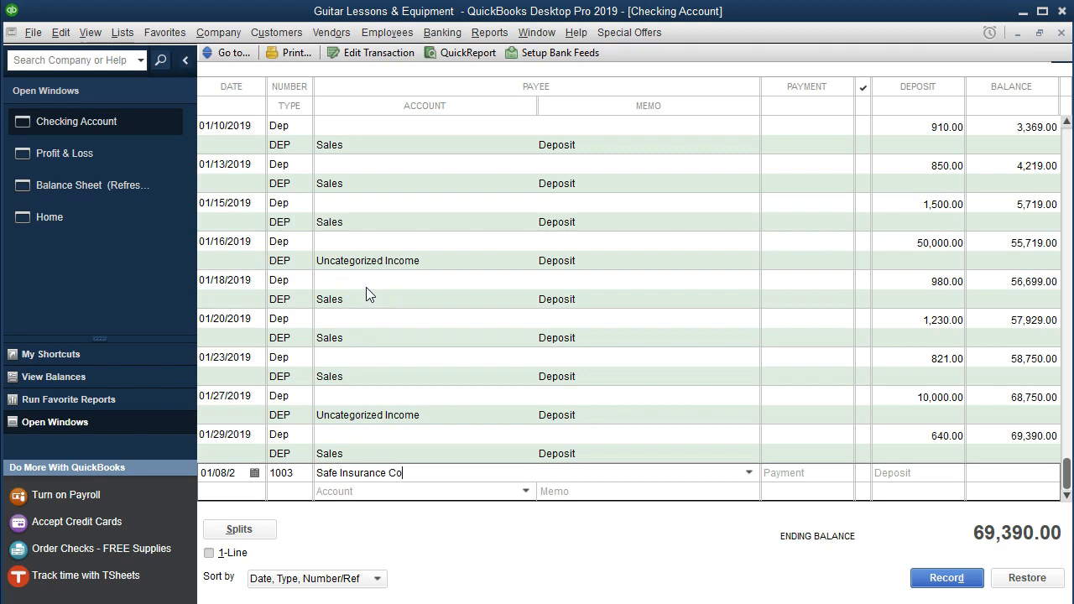
pyautogui.press('Tab')
pyautogui.press('Return')
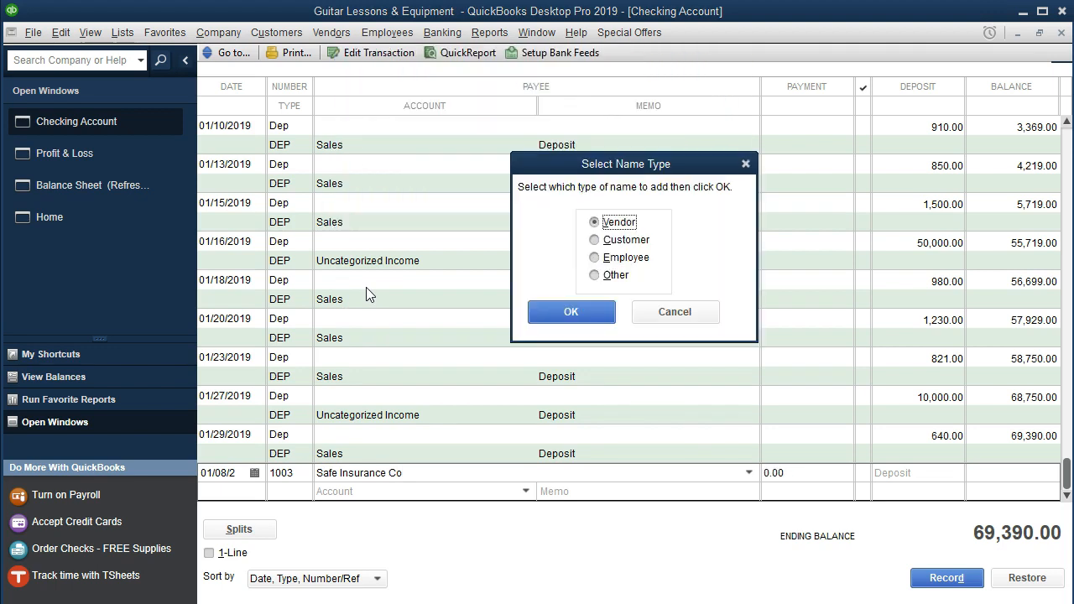
pyautogui.click(566, 319)
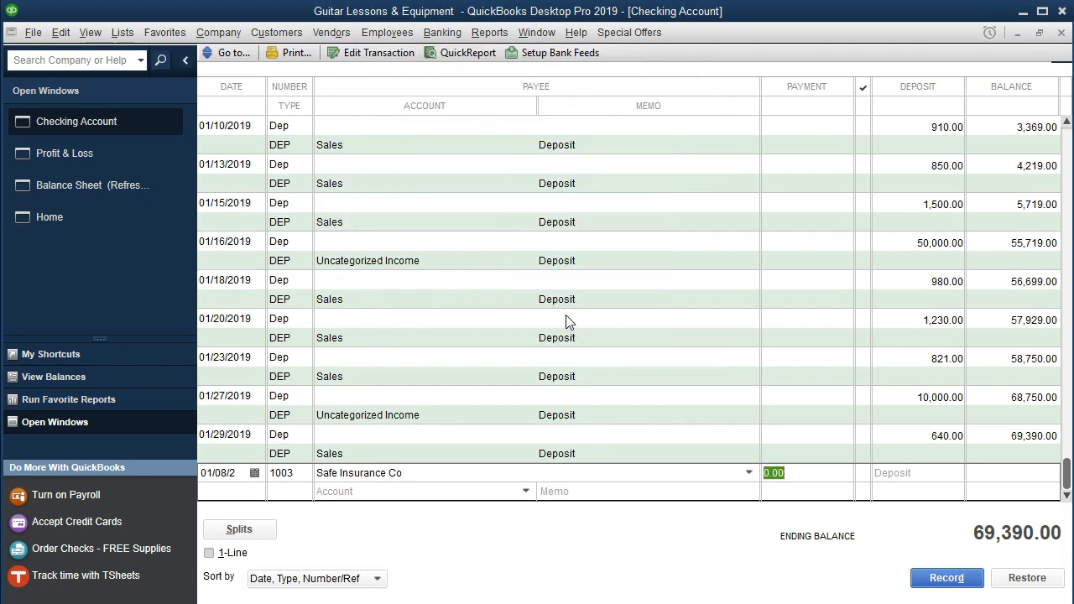
# Step: Set the Safe Insurance Co payment to 12,000, assign it to Uncategorized Expense, and record the check
pyautogui.write('12000')
pyautogui.press('Tab')
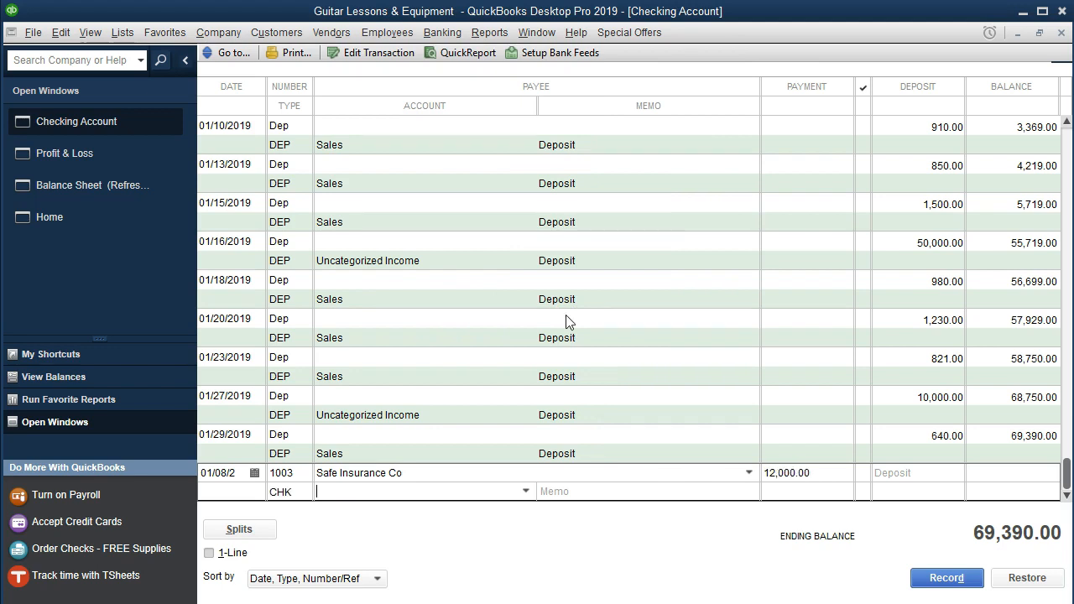
pyautogui.write('Uncategorized Expense')
pyautogui.press('Tab')
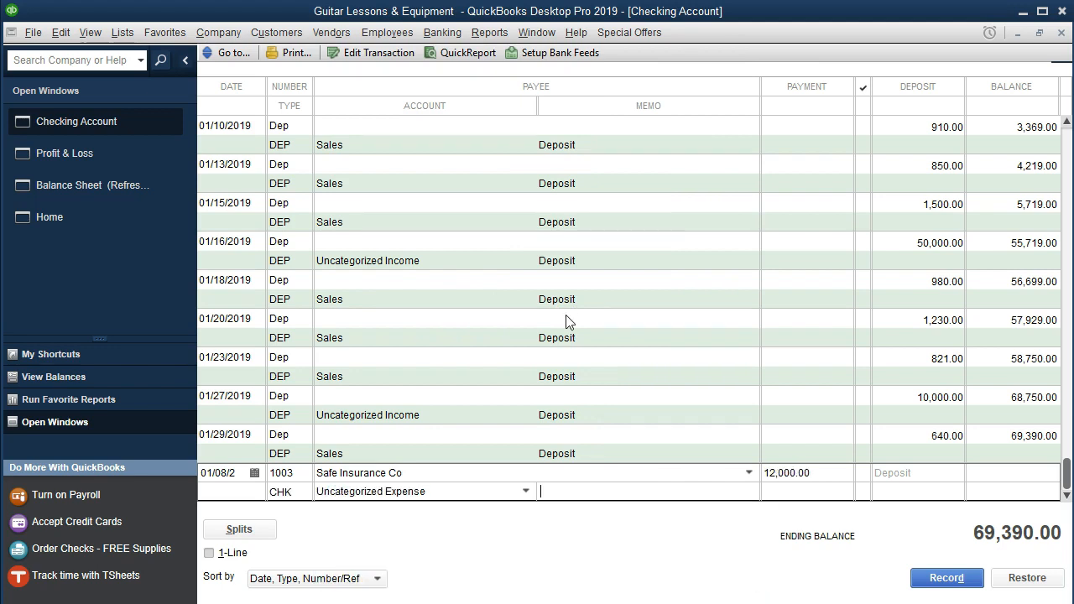
pyautogui.press('Return')
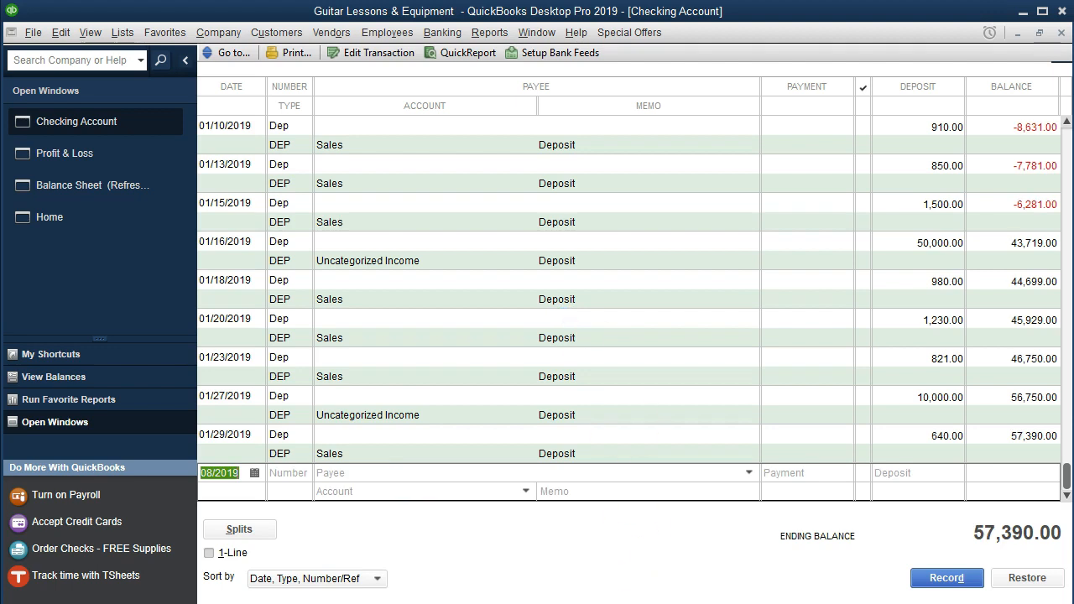
# Step: Switch to the bank statement PDF in Acrobat Reader and highlight the 1/8 Safe Insurance Co check 1003 row
pyautogui.hotkey('alt', 'Tab')
pyautogui.moveTo(457, 372); pyautogui.dragTo(841, 370)
pyautogui.rightClick(841, 370)
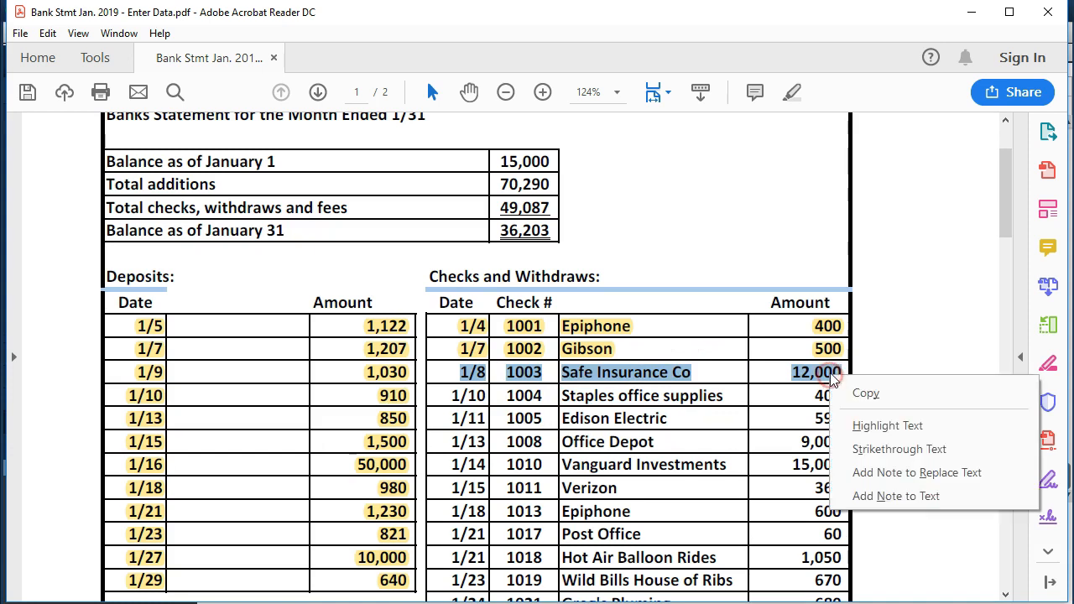
pyautogui.click(852, 426)
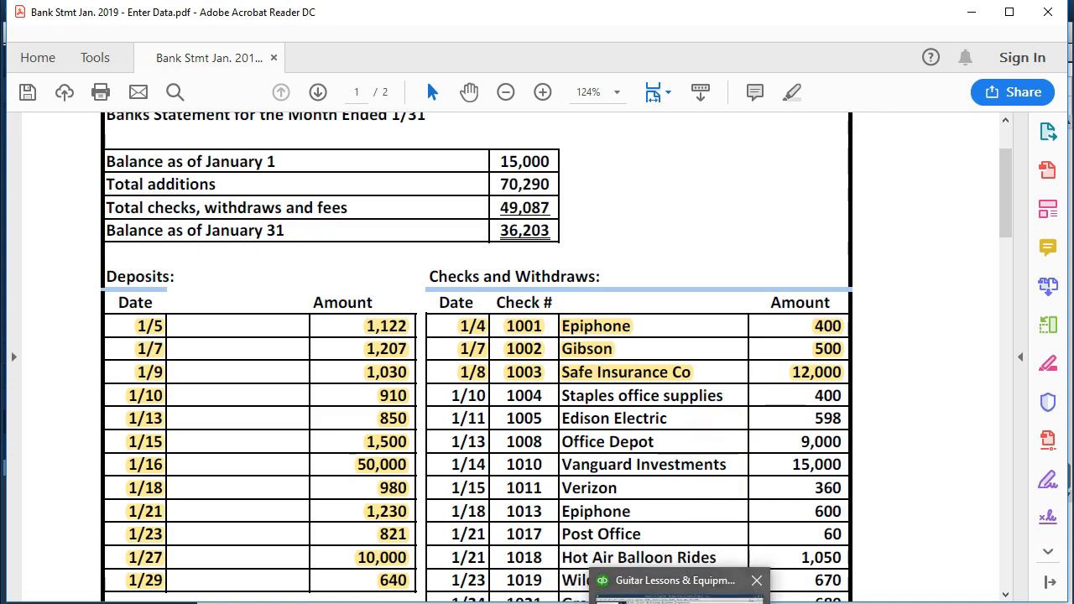
# Step: Return to the QuickBooks register and start check 1004 dated 01/10/2019, adding Staples Office Supplies as a vendor for the payee
pyautogui.click(675, 587)
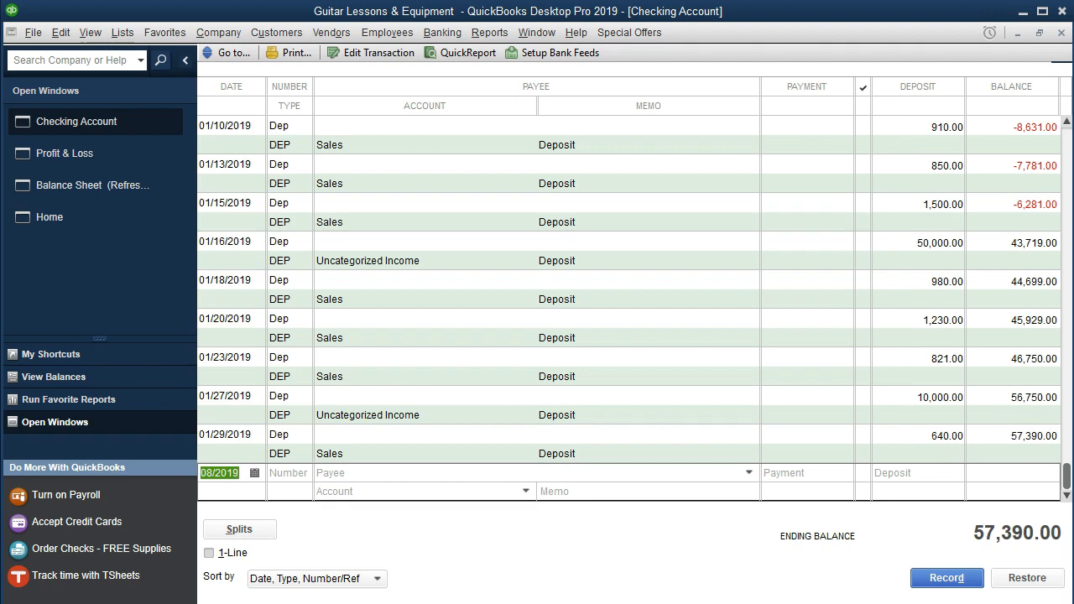
pyautogui.press('+')
pyautogui.press('Tab')
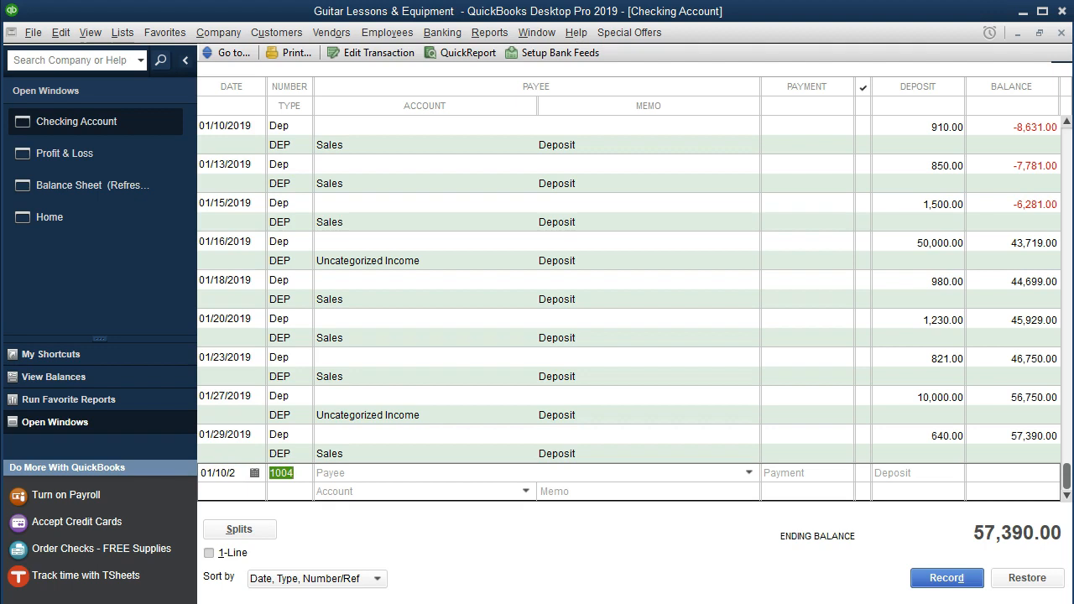
pyautogui.press('Tab')
pyautogui.write('Staple')
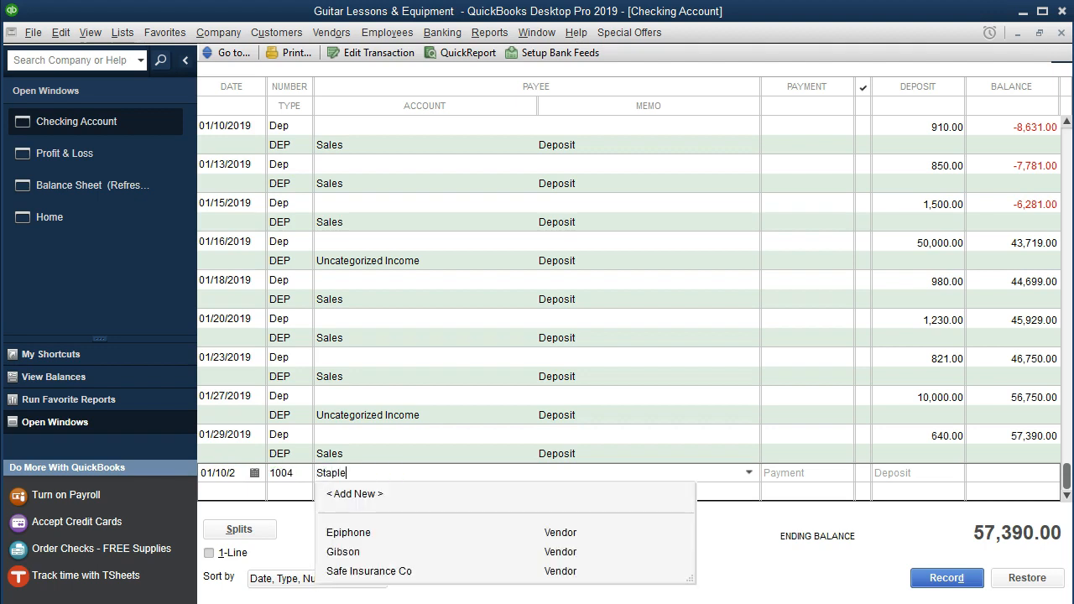
pyautogui.write('s Office Supplies')
pyautogui.press('Tab')
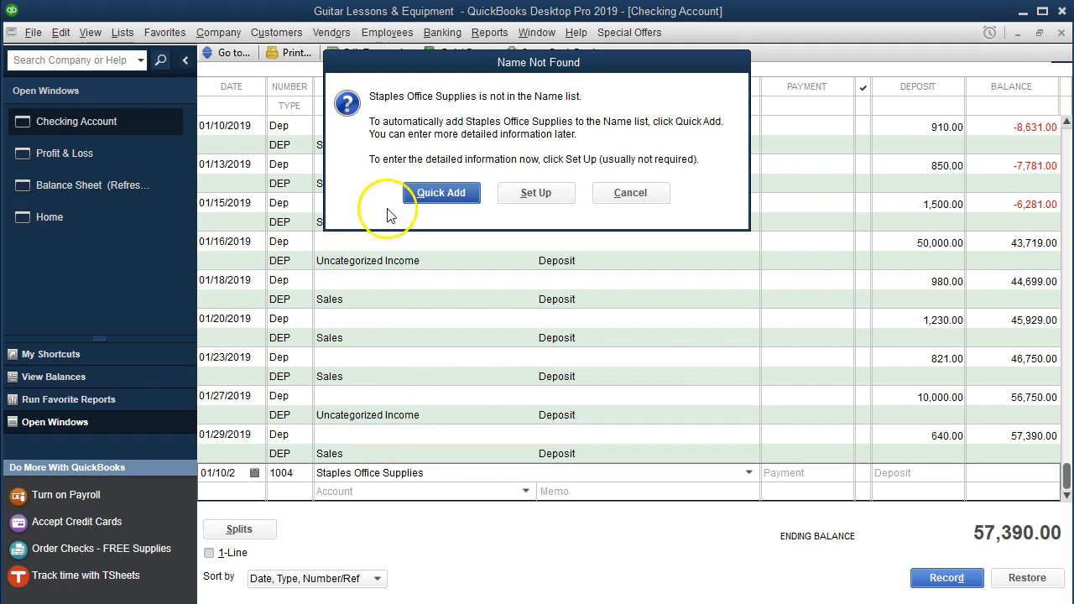
pyautogui.click(409, 196)
pyautogui.click(545, 312)
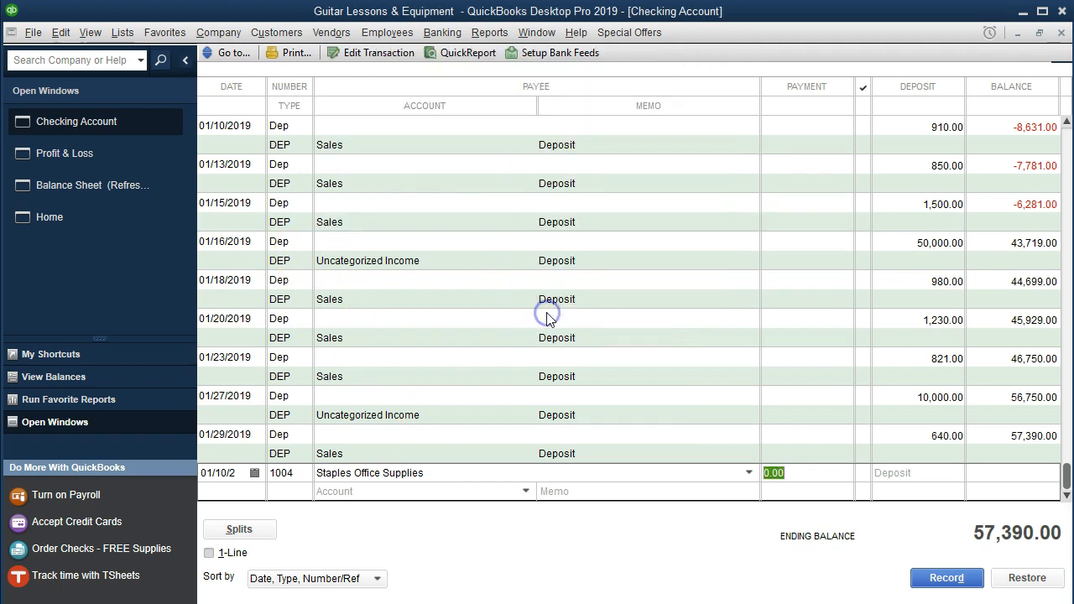
# Step: Set the Staples Office Supplies payment to 400 and assign it to the Office Supplies expense account
pyautogui.write('400')
pyautogui.press('Tab')
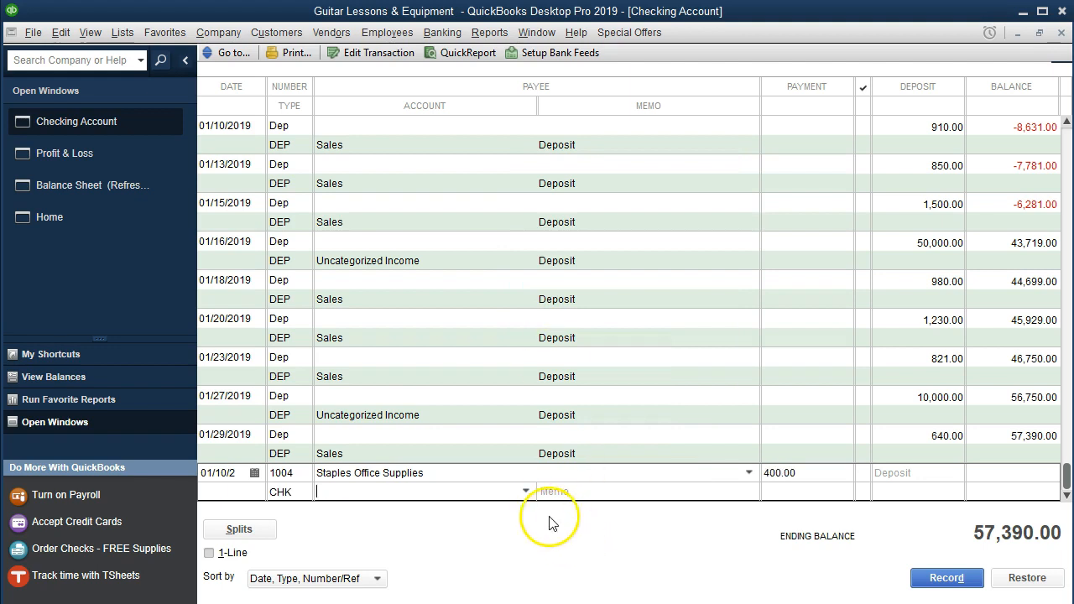
pyautogui.click(526, 491)
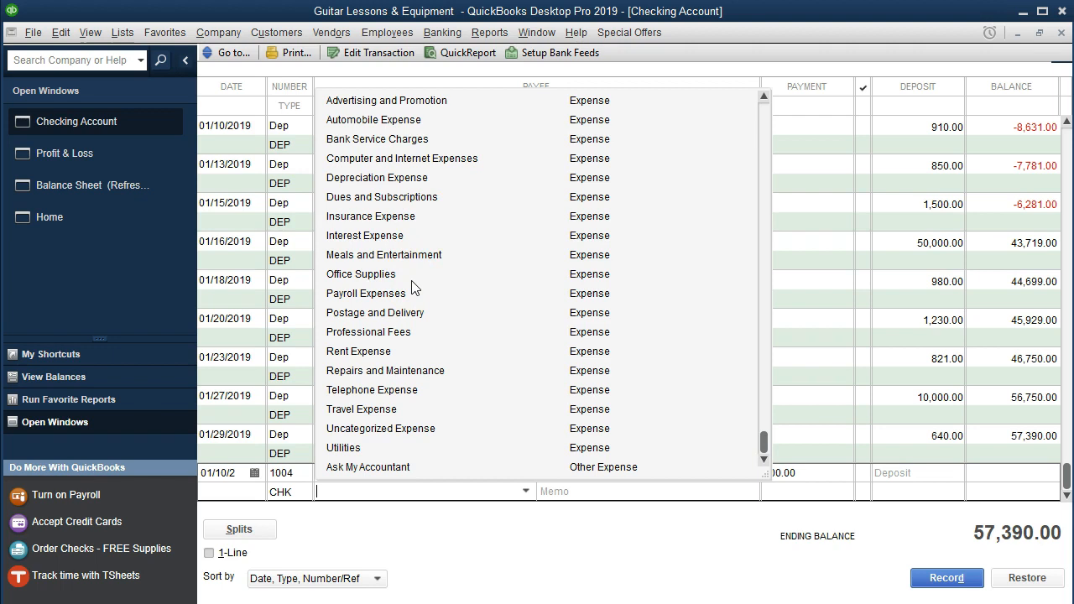
pyautogui.scroll(3, 412, 287)
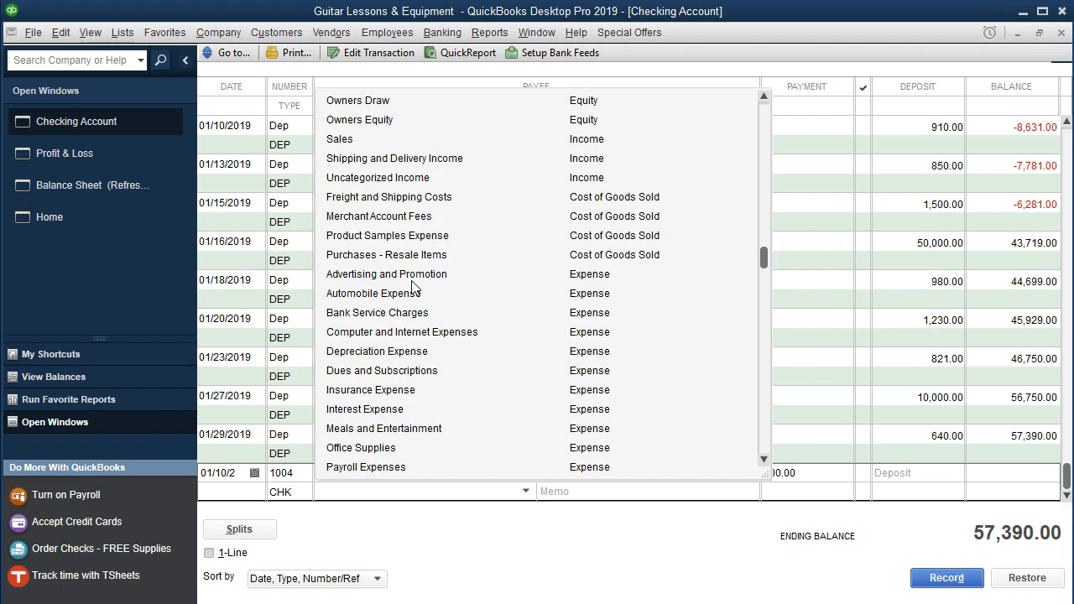
pyautogui.scroll(-2, 412, 287)
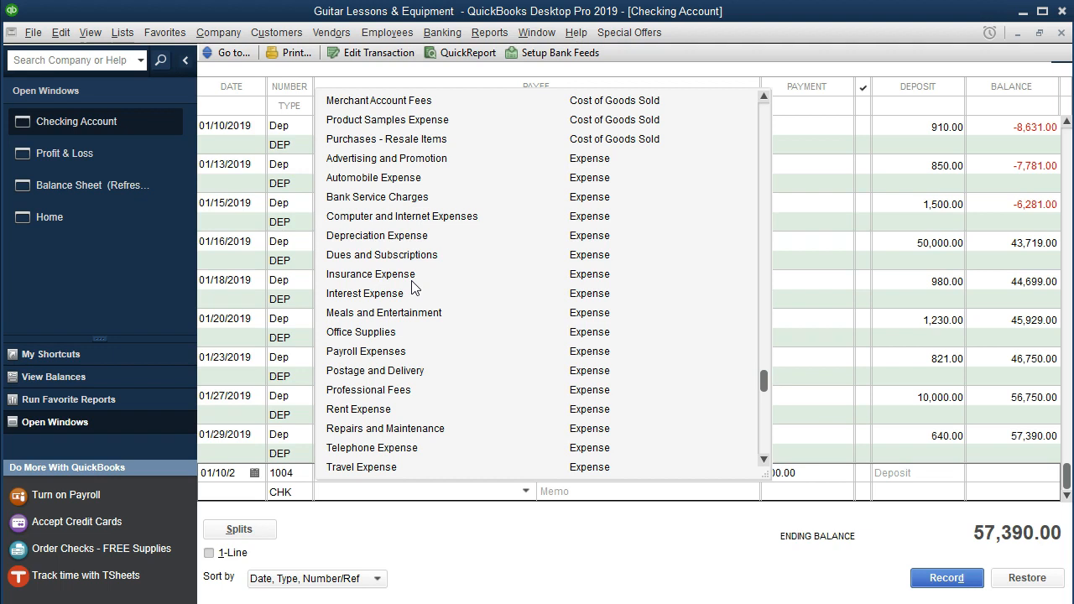
pyautogui.click(407, 333)
pyautogui.click(406, 327)
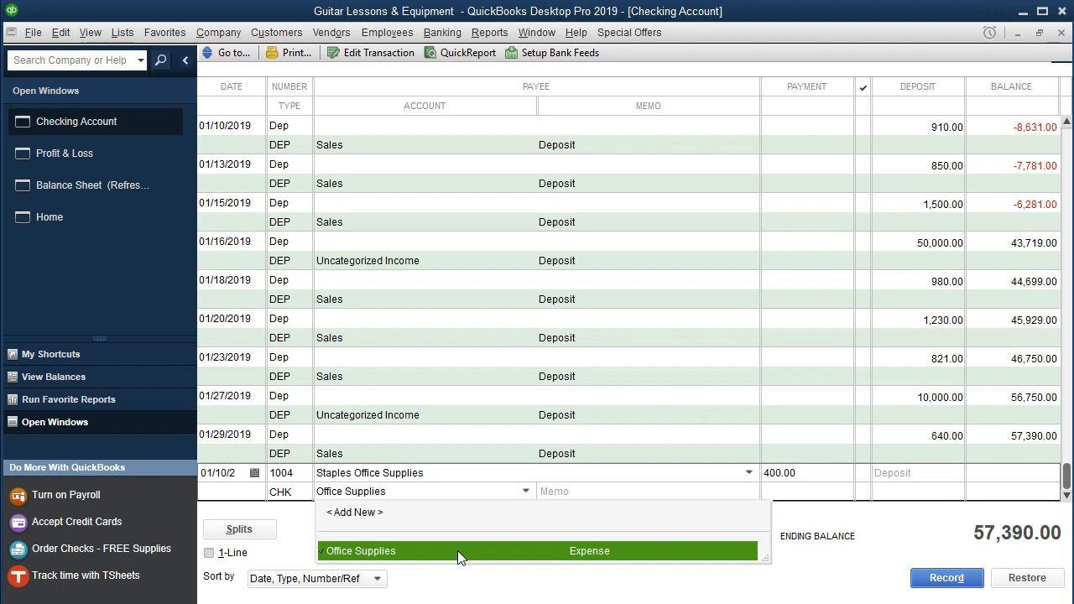
# Step: Record check 1004, then switch to the bank statement PDF in Acrobat Reader and highlight the 1/10 Staples office supplies row
pyautogui.press('Tab')
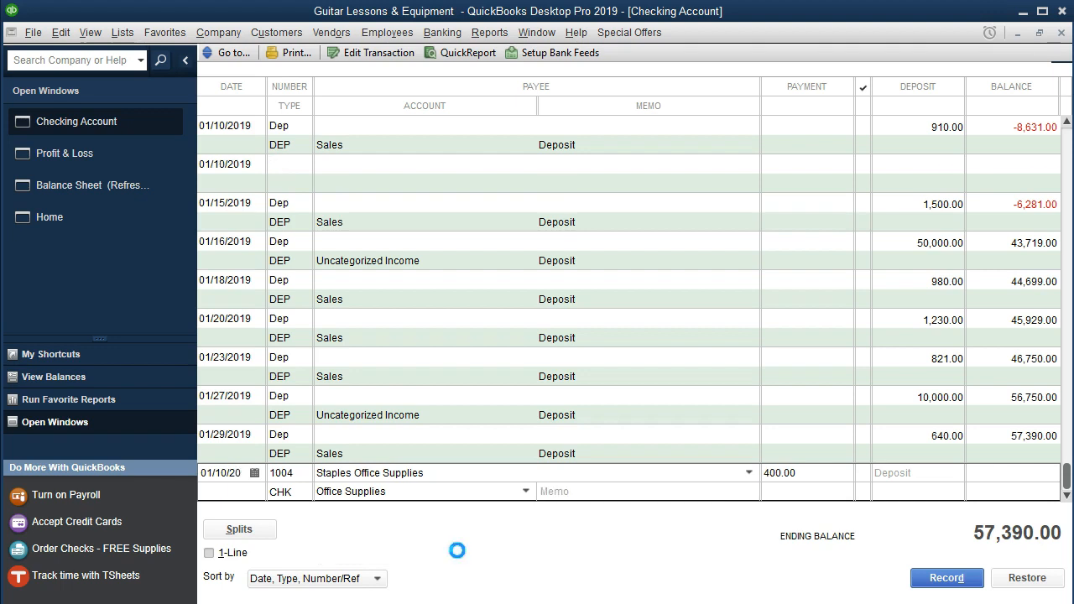
pyautogui.press('Return')
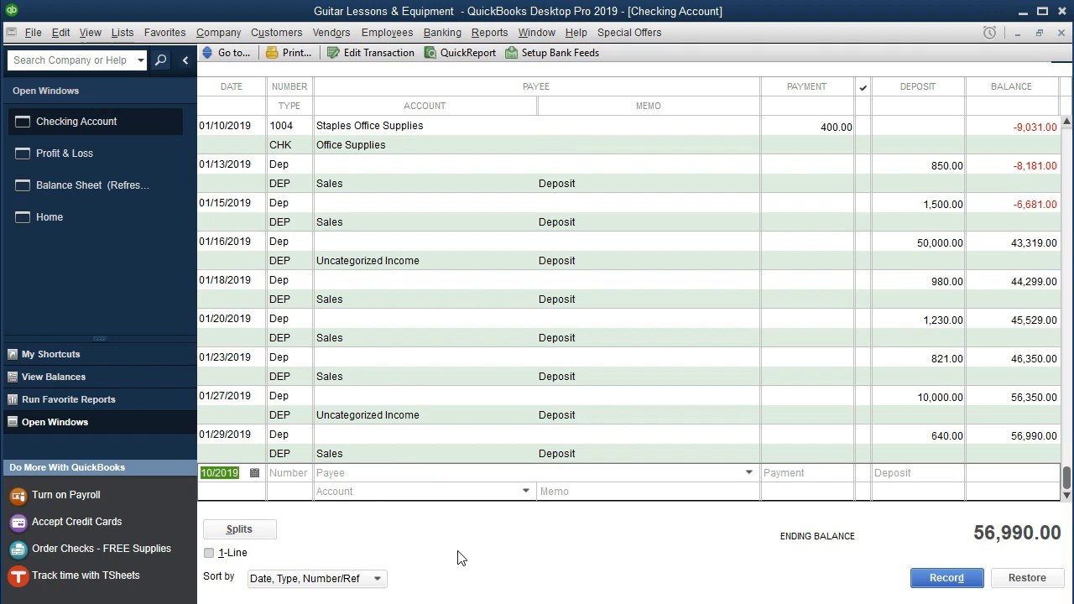
pyautogui.hotkey('alt', 'Tab')
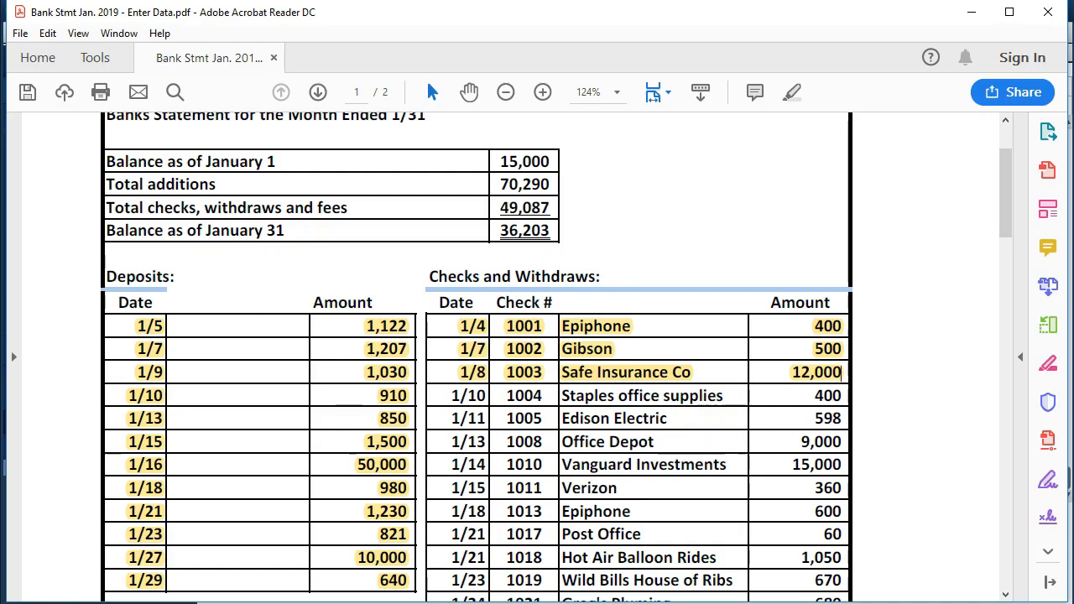
pyautogui.moveTo(436, 393); pyautogui.dragTo(826, 396)
pyautogui.rightClick(829, 399)
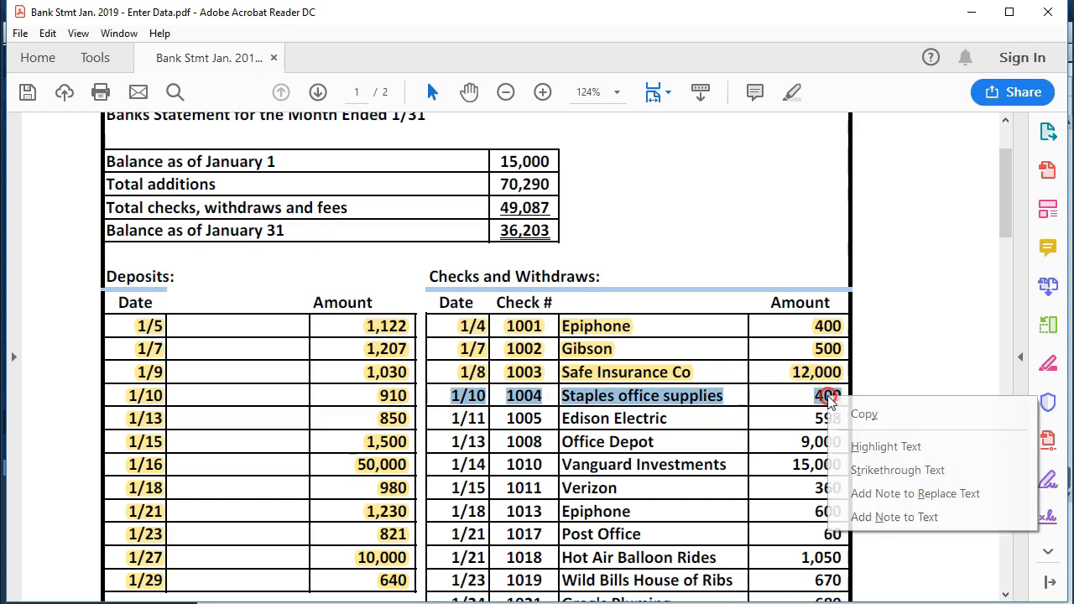
pyautogui.click(856, 444)
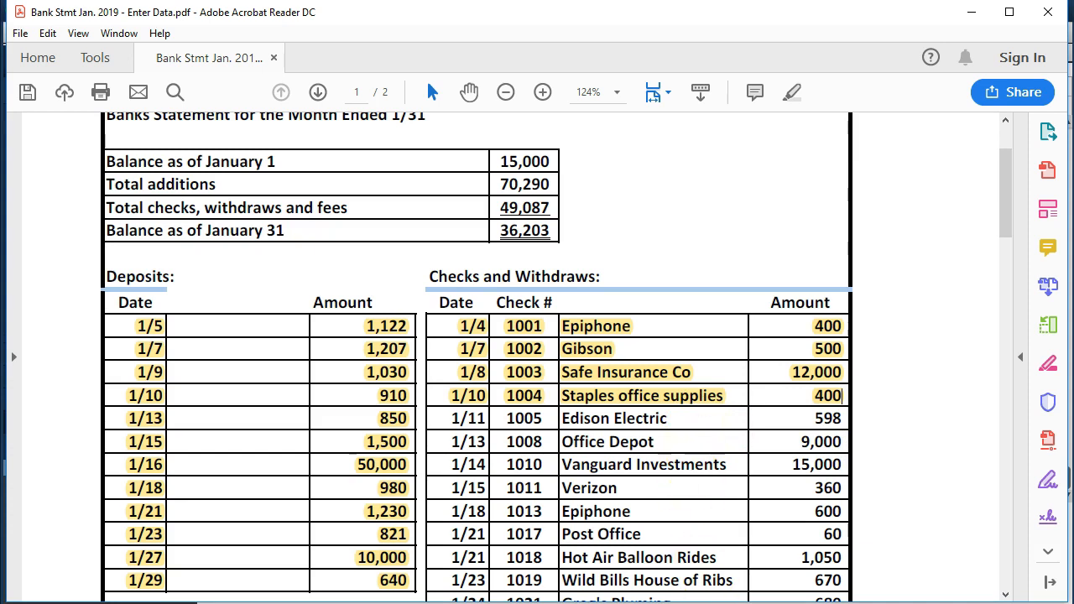
# Step: Return to the QuickBooks register and start check 1005 dated 01/11/2019, adding Edison Electric as a vendor for the payee
pyautogui.click(561, 603)
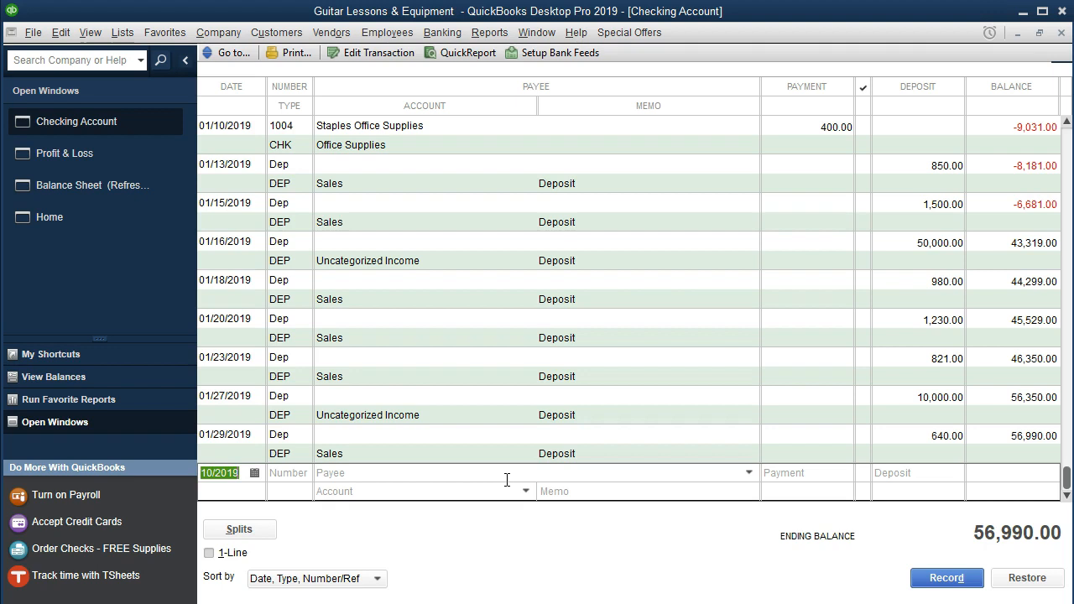
pyautogui.press('+')
pyautogui.press('Tab')
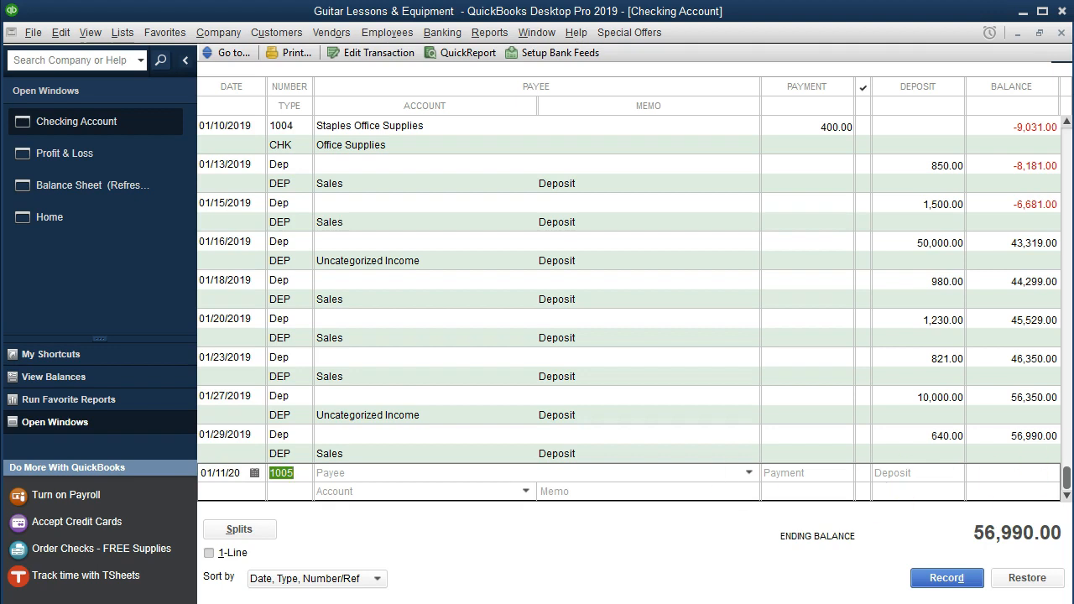
pyautogui.press('Tab')
pyautogui.click(748, 473)
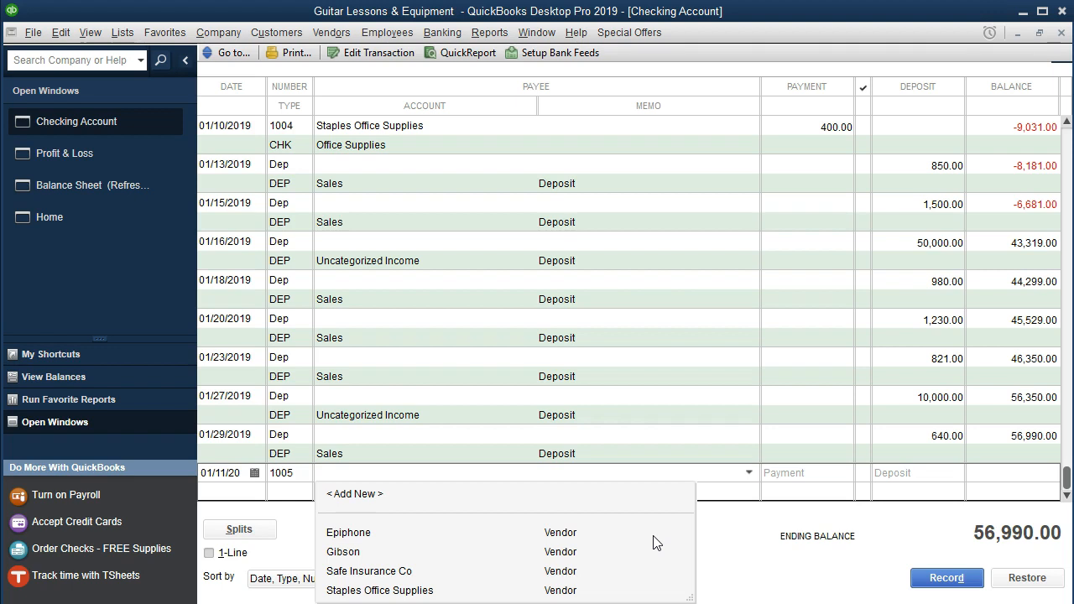
pyautogui.click(479, 473)
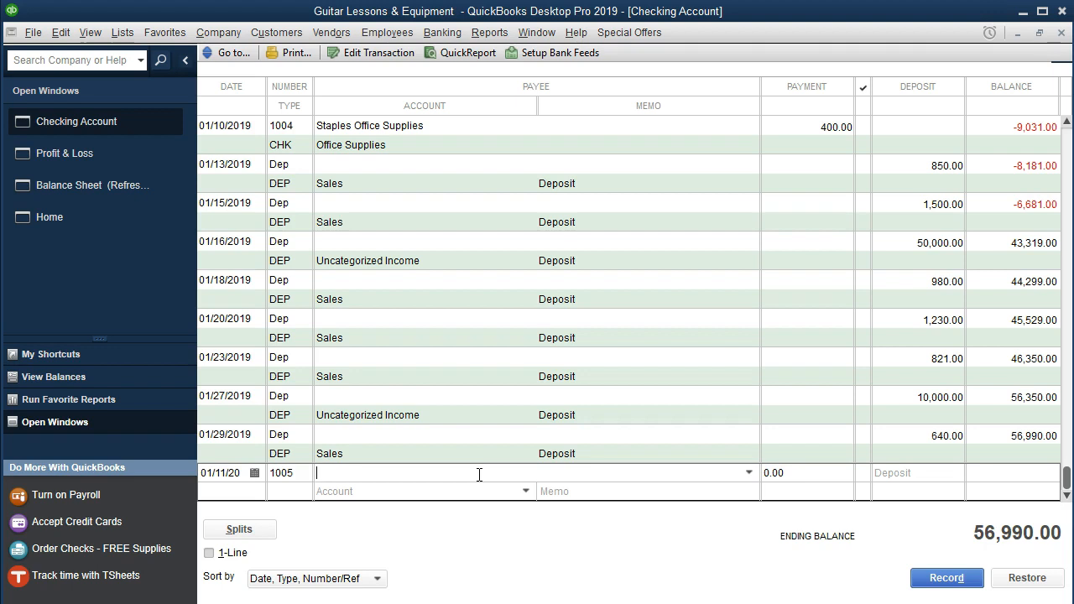
pyautogui.write('Edison Electric')
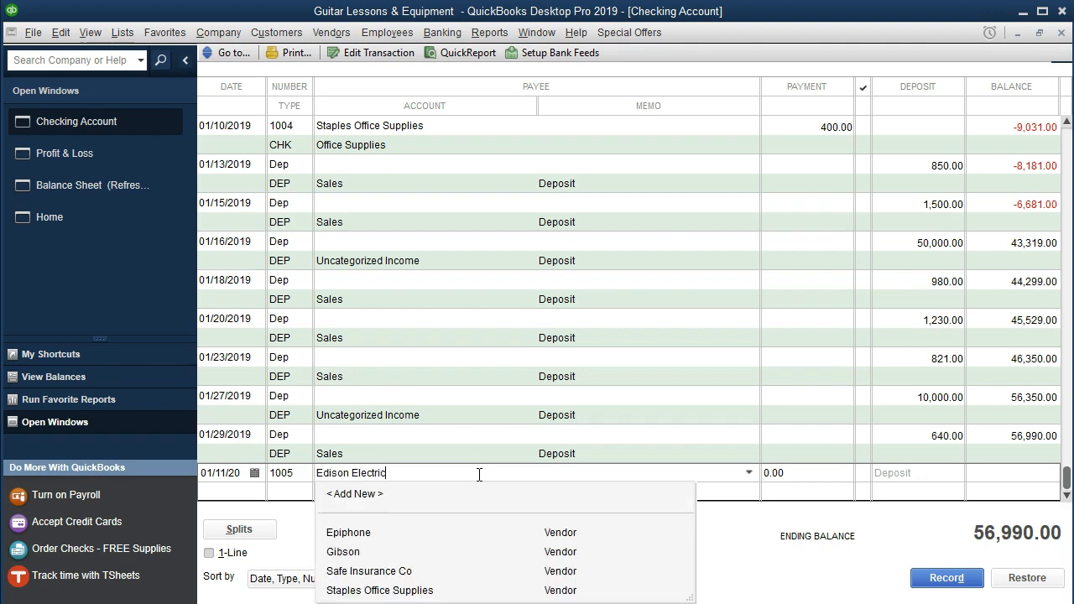
pyautogui.press('Tab')
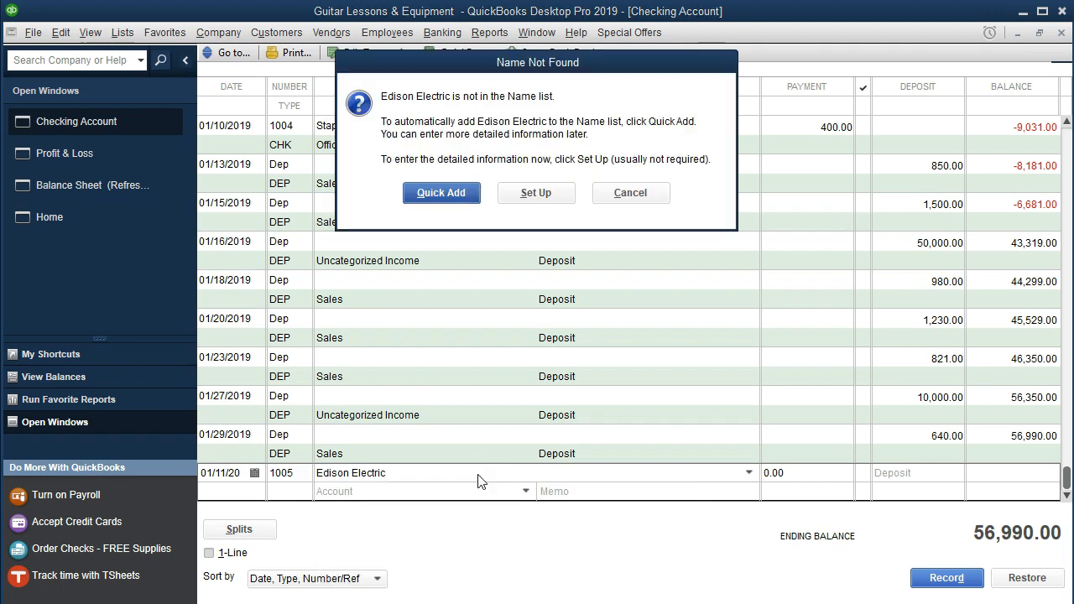
pyautogui.click(440, 192)
pyautogui.click(587, 313)
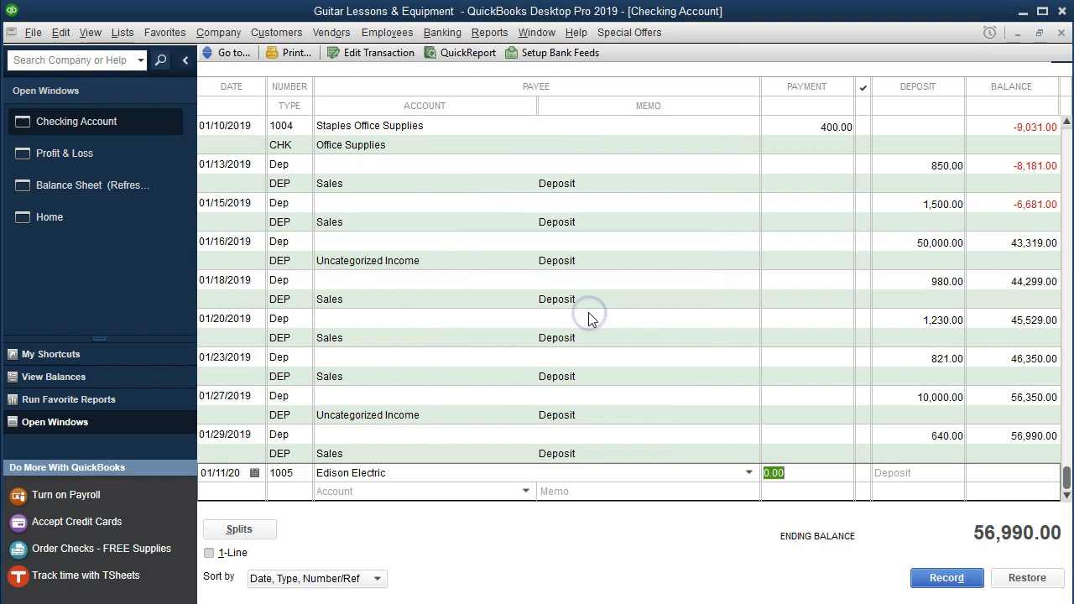
# Step: Set the Edison Electric payment to 598, assign it to the Utilities expense account, and record the check
pyautogui.write('598')
pyautogui.press('Tab')
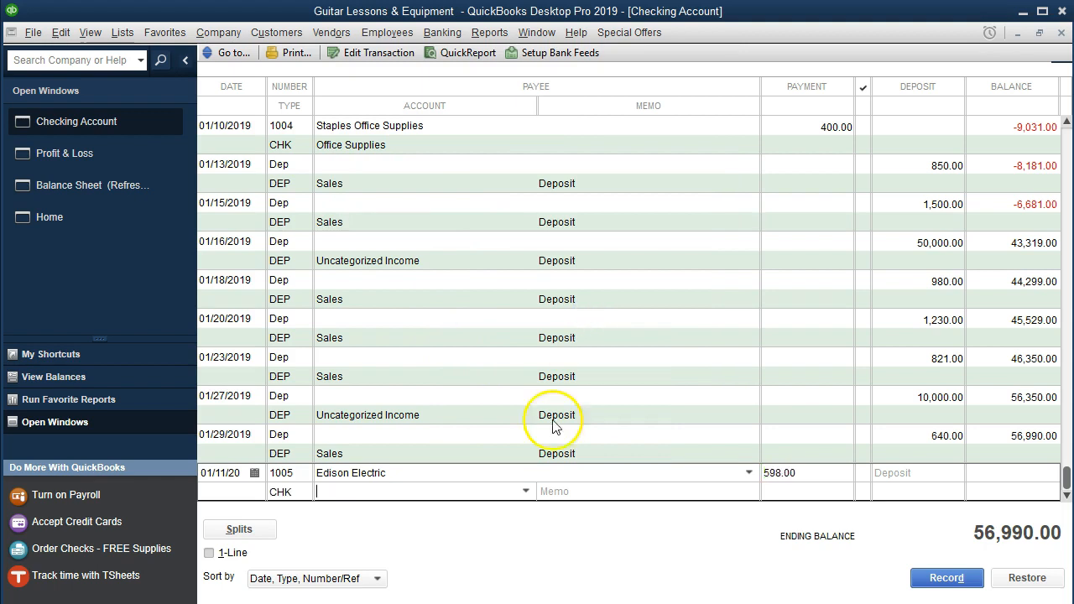
pyautogui.click(525, 491)
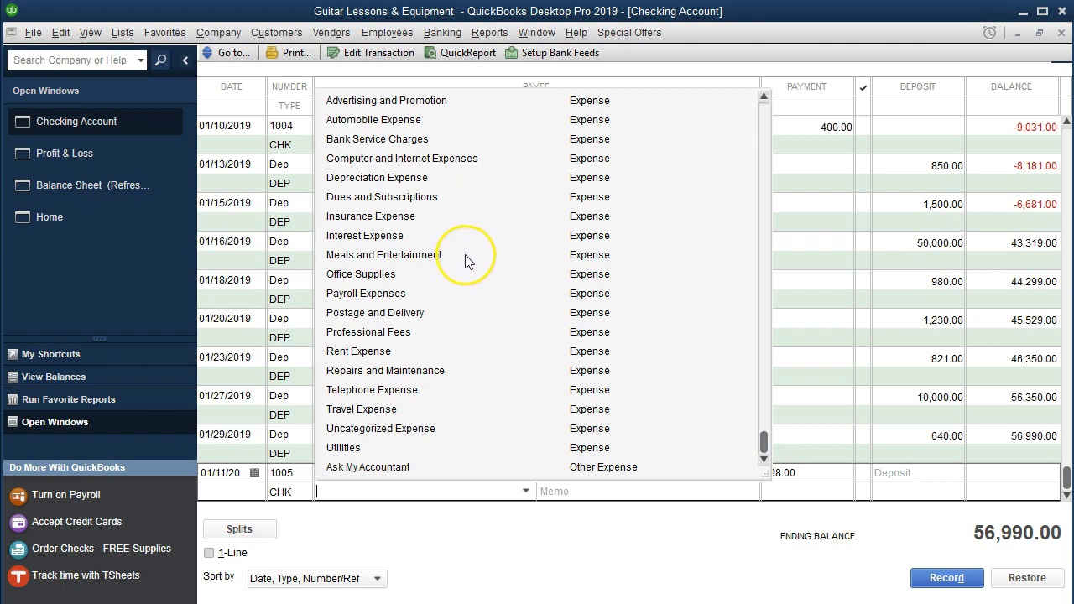
pyautogui.scroll(1, 467, 252)
pyautogui.scroll(1, 467, 261)
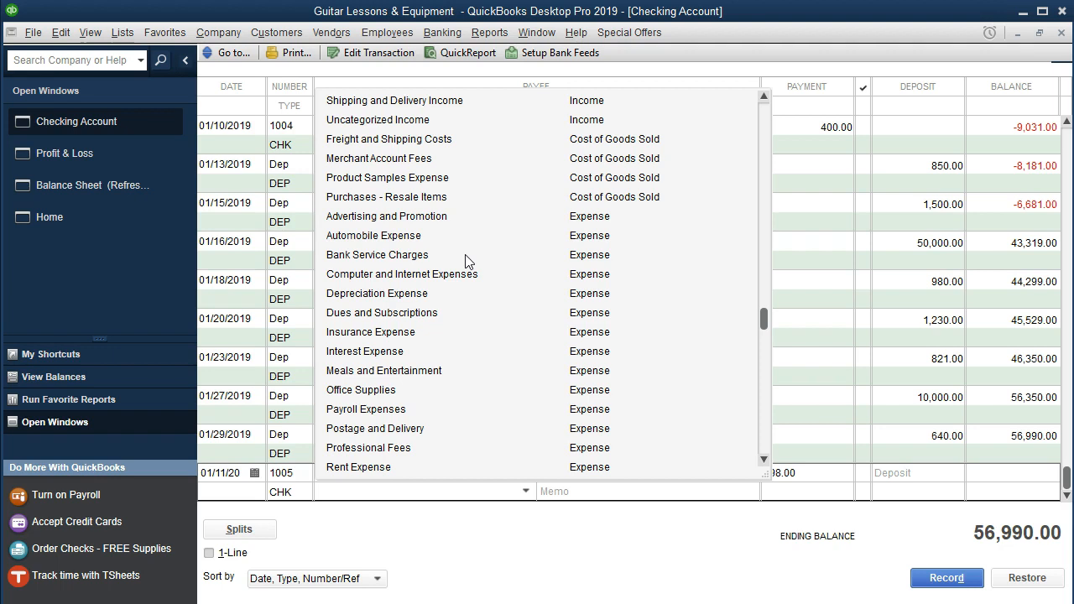
pyautogui.scroll(-2, 465, 261)
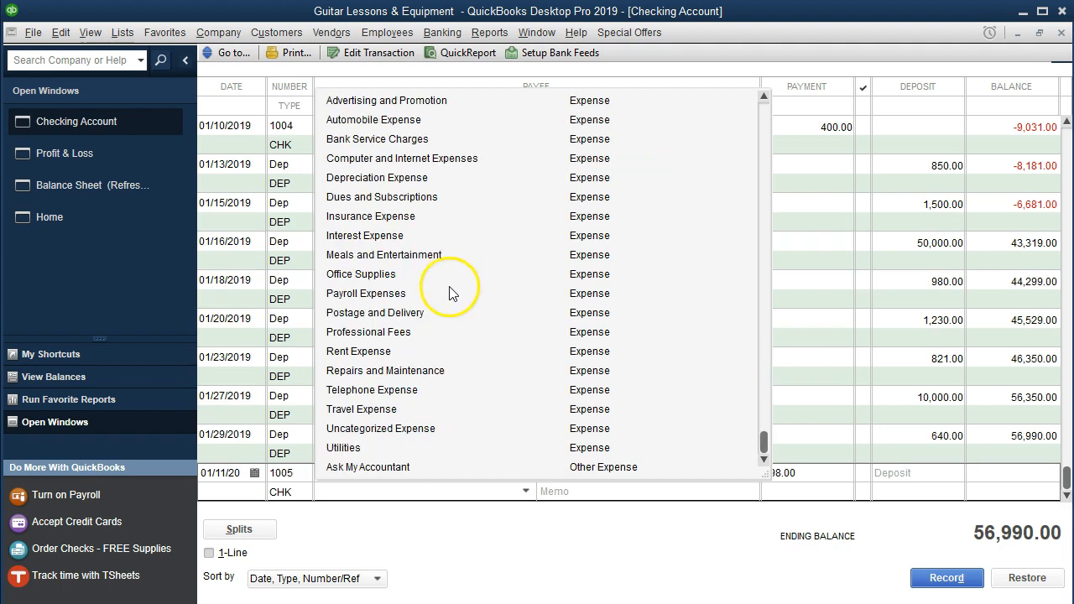
pyautogui.click(388, 445)
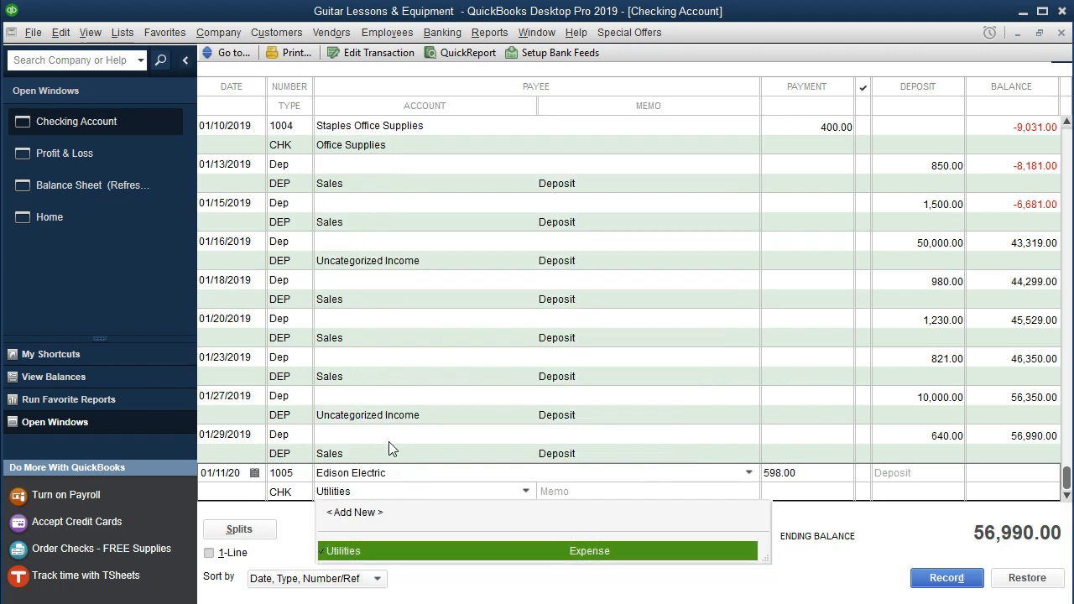
pyautogui.click(411, 551)
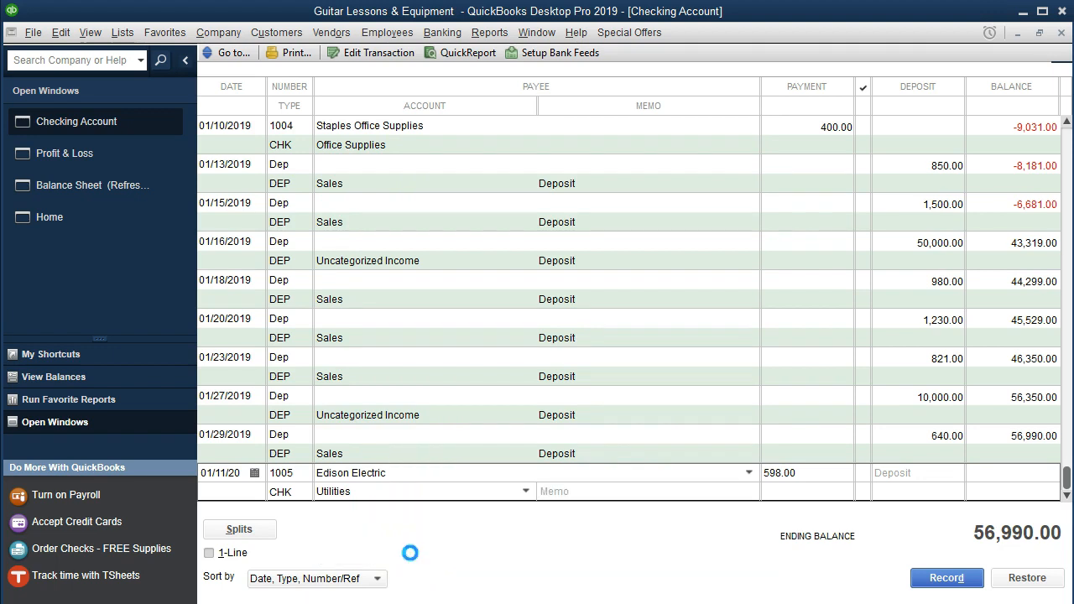
pyautogui.press('Return')
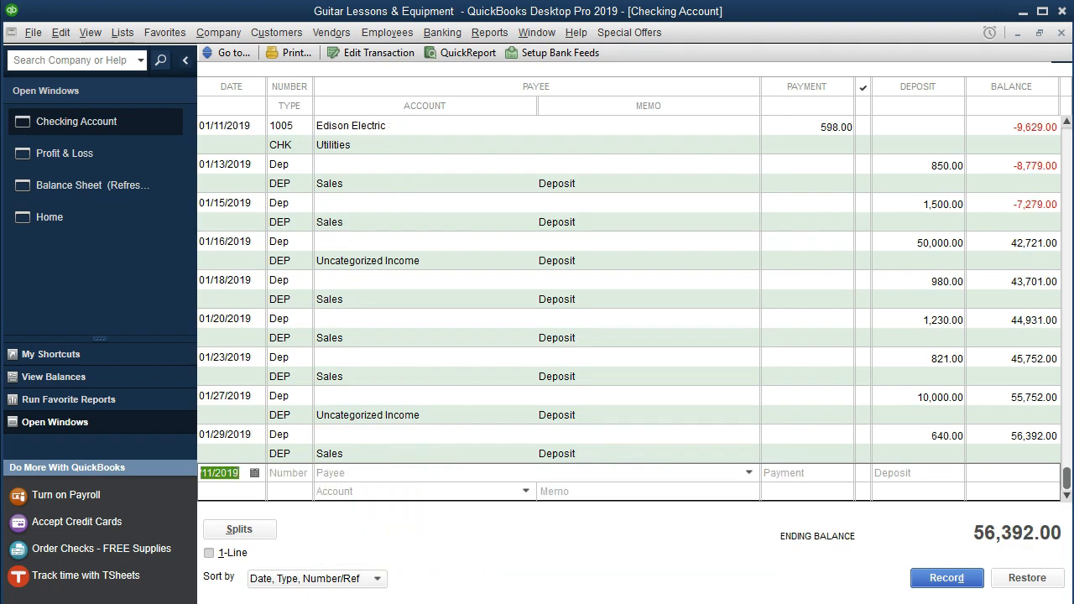
# Step: Switch to the bank statement PDF in Acrobat Reader and highlight the 1/11 Edison Electric check 1005 row
pyautogui.hotkey('alt', 'Tab')
pyautogui.moveTo(449, 417); pyautogui.dragTo(837, 419)
pyautogui.rightClick(829, 422)
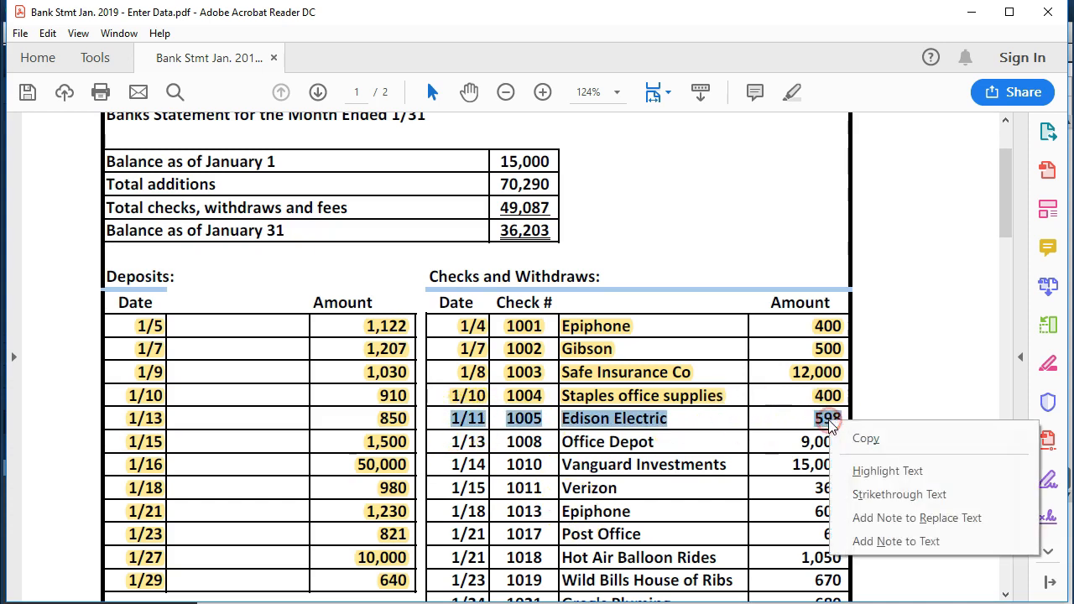
pyautogui.click(877, 471)
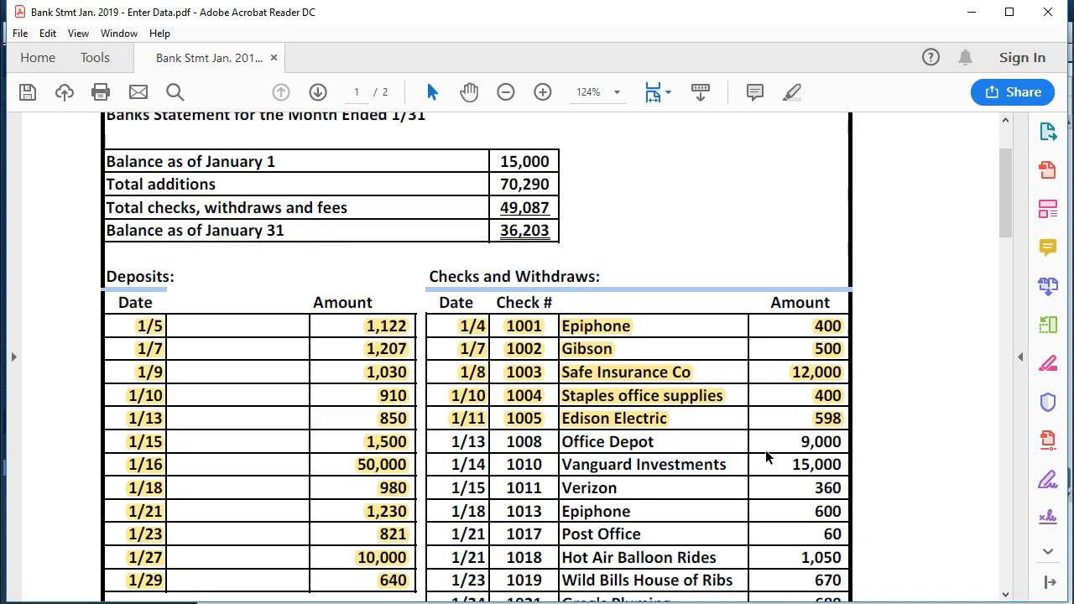
# Step: Switch to the open items document in Word and review the question about Office Depot check 1008
pyautogui.click(63, 594)
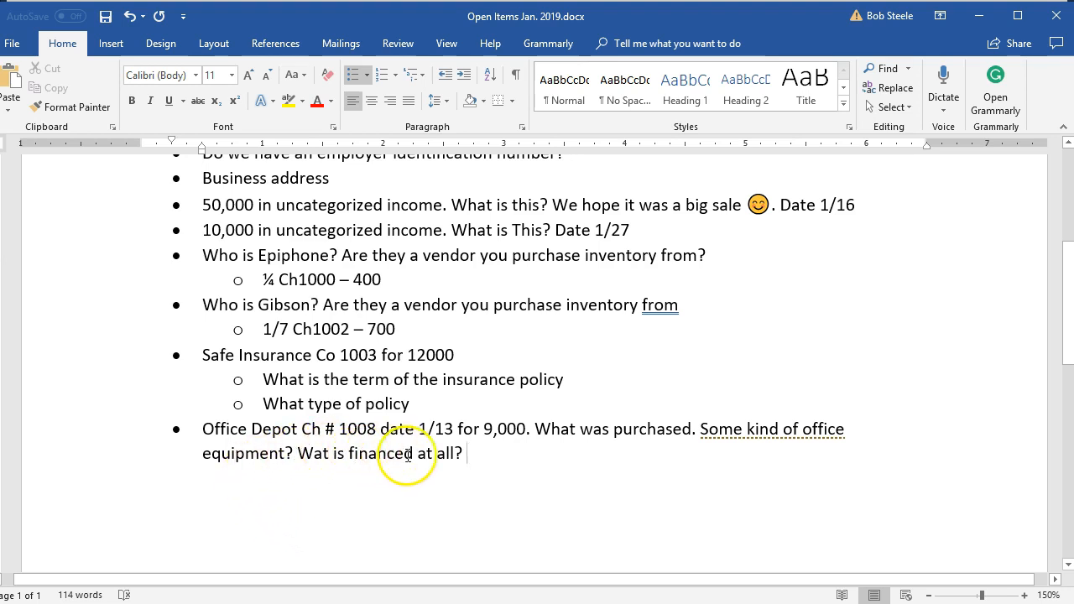
pyautogui.click(510, 462)
pyautogui.click(618, 455)
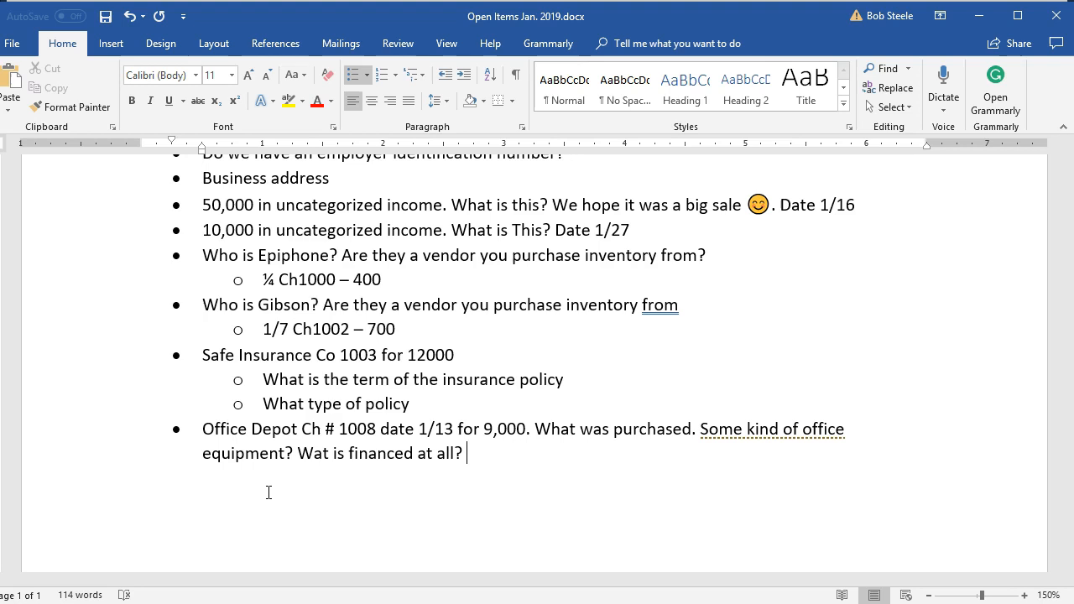
pyautogui.click(478, 454)
pyautogui.click(479, 454)
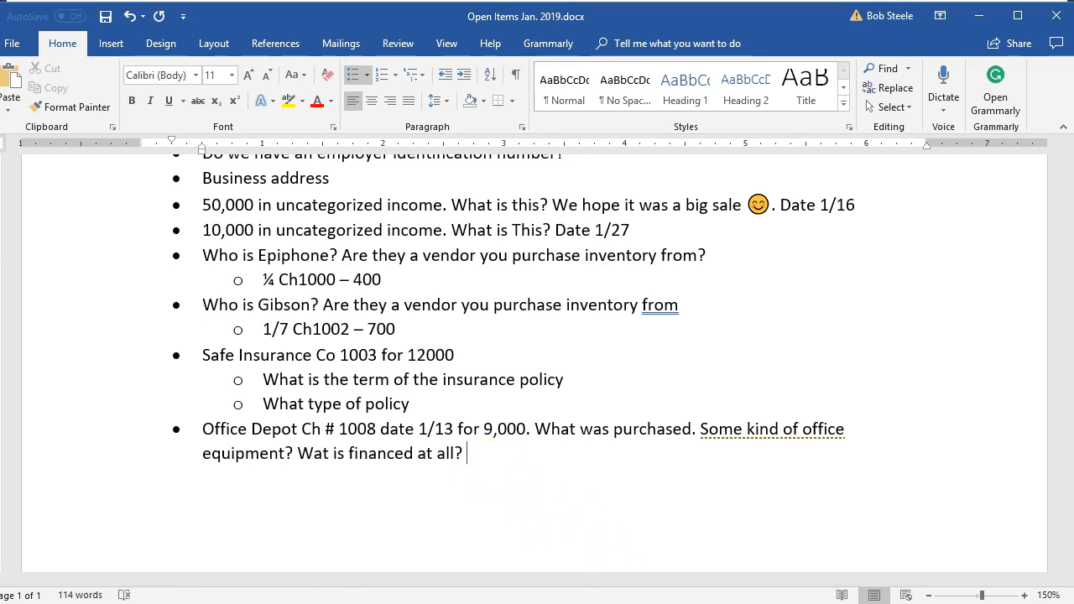
# Step: Return to the QuickBooks register and start a new check numbered 1008 and dated 01/13/2019
pyautogui.click(512, 603)
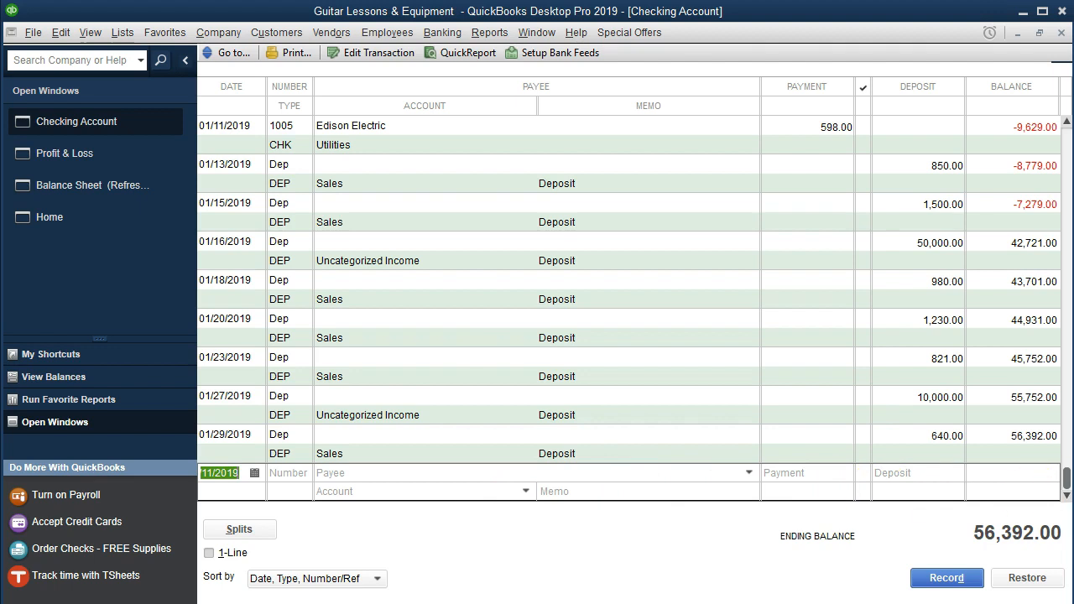
pyautogui.press('+')
pyautogui.press('Tab')
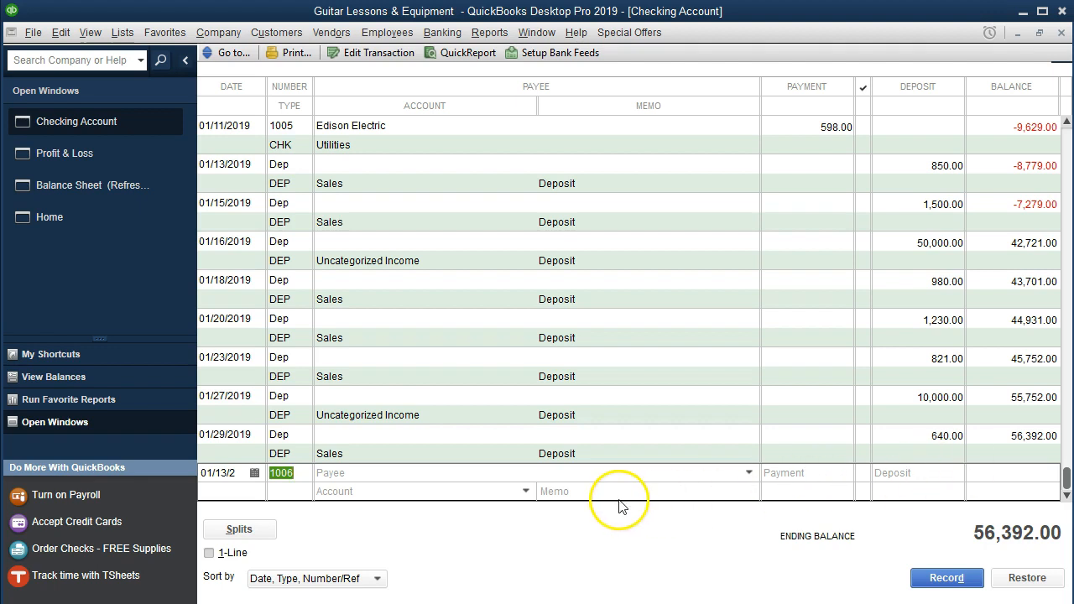
pyautogui.press('+')
pyautogui.press('+')
pyautogui.press('Tab')
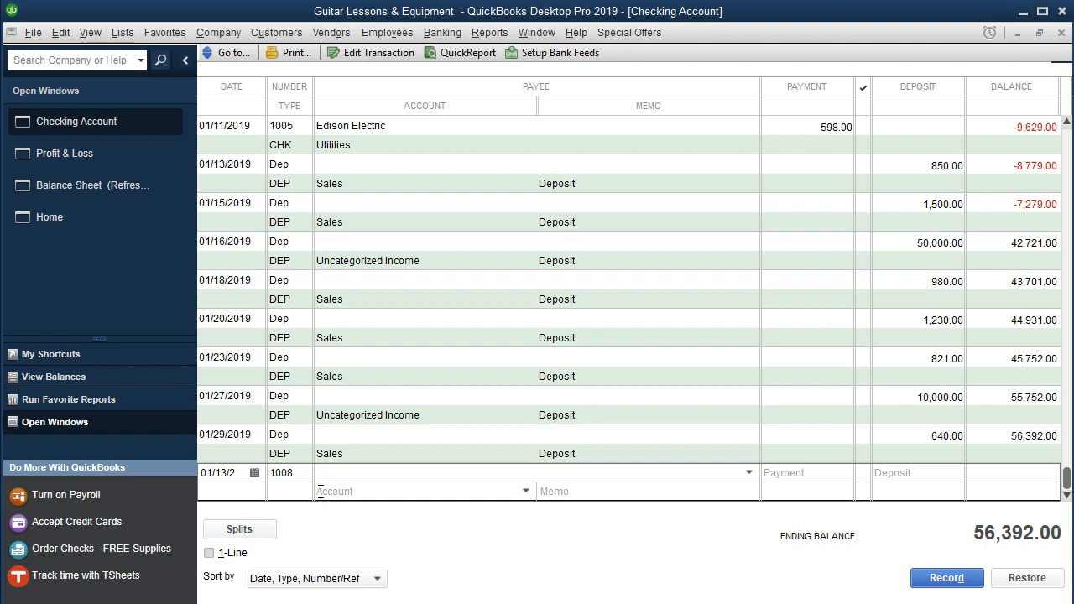
# Step: Enter Office Depot as the payee of check 1008 and quick-add it as a vendor
pyautogui.write('Off')
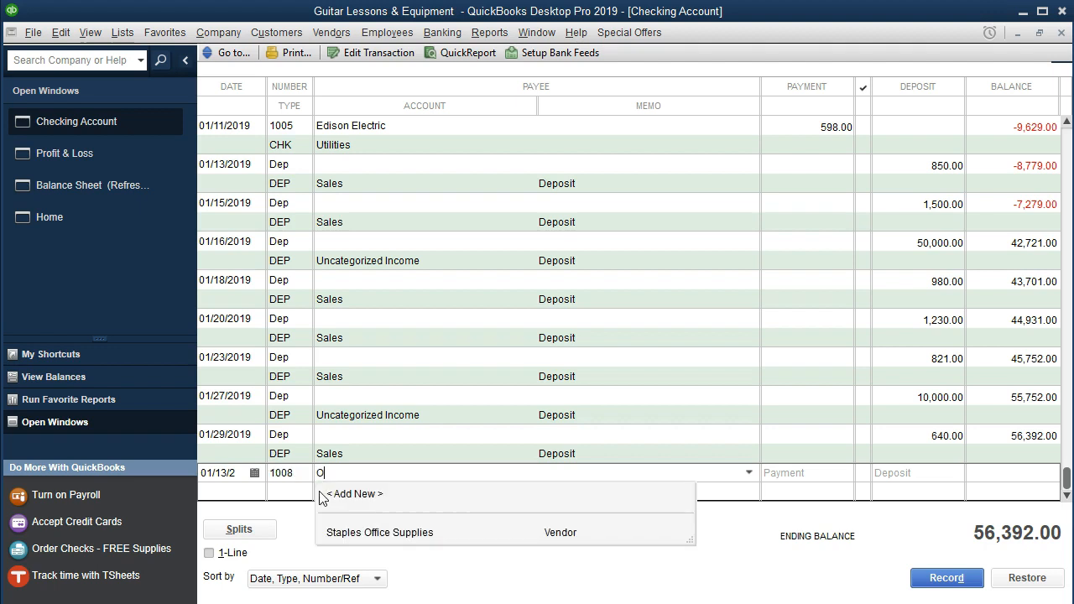
pyautogui.press('BackSpace')
pyautogui.press('BackSpace')
pyautogui.press('BackSpace')
pyautogui.write('Office Depot')
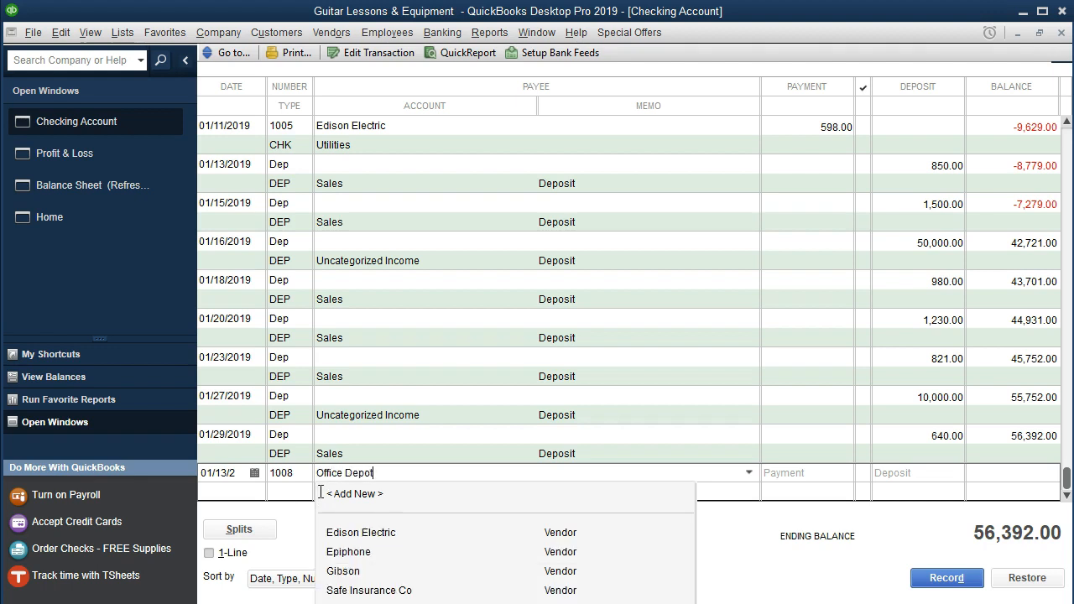
pyautogui.press('Tab')
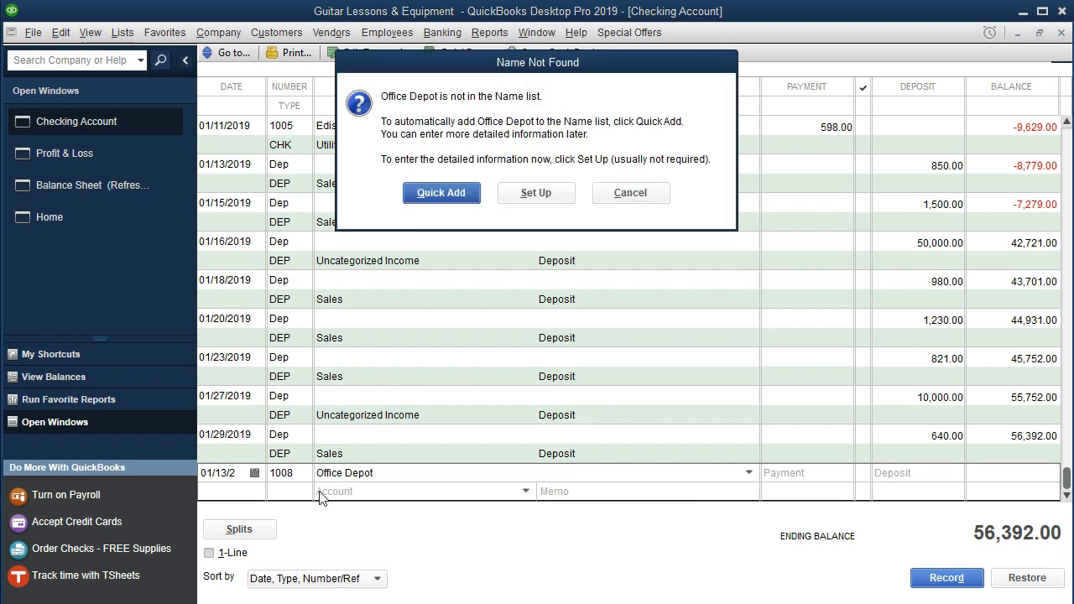
pyautogui.click(451, 201)
pyautogui.click(541, 312)
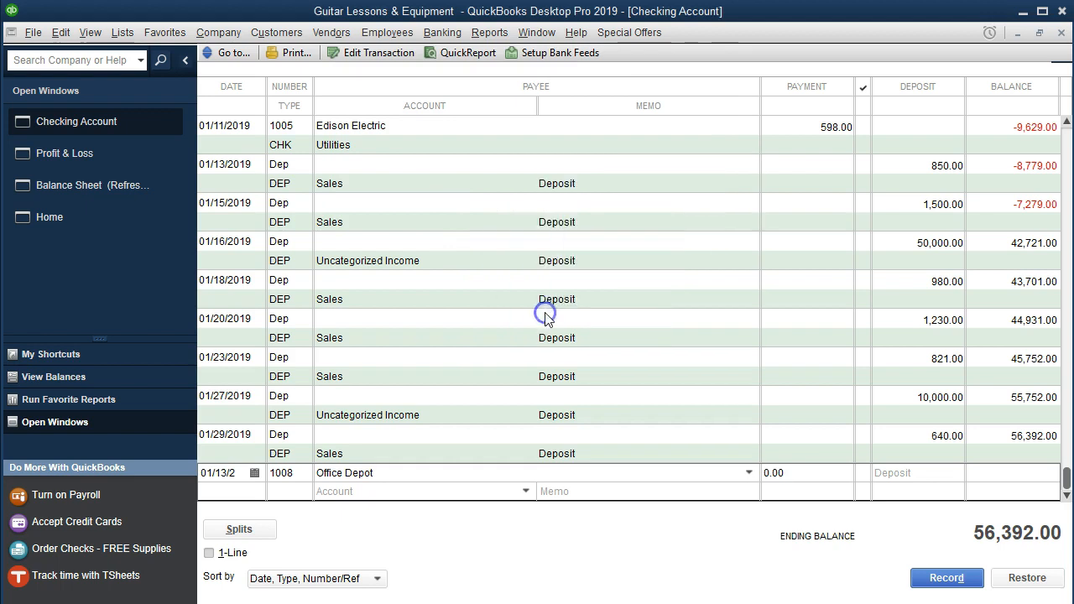
# Step: Set the Office Depot payment to 9,000, assign it to Uncategorized Expense, and record the check
pyautogui.write('9,000')
pyautogui.press('Tab')
pyautogui.write('Un')
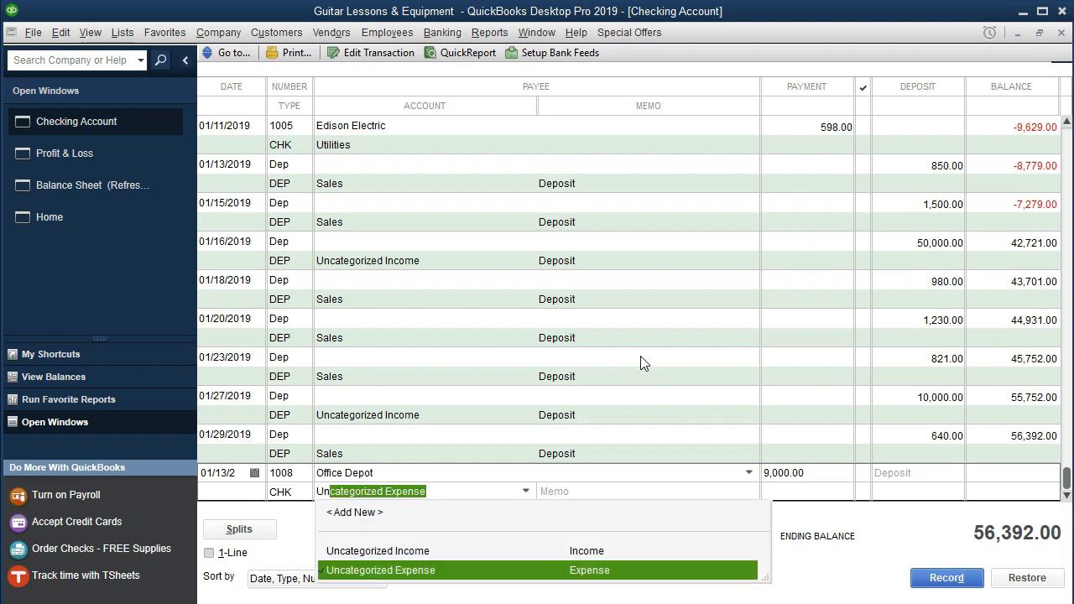
pyautogui.press('Tab')
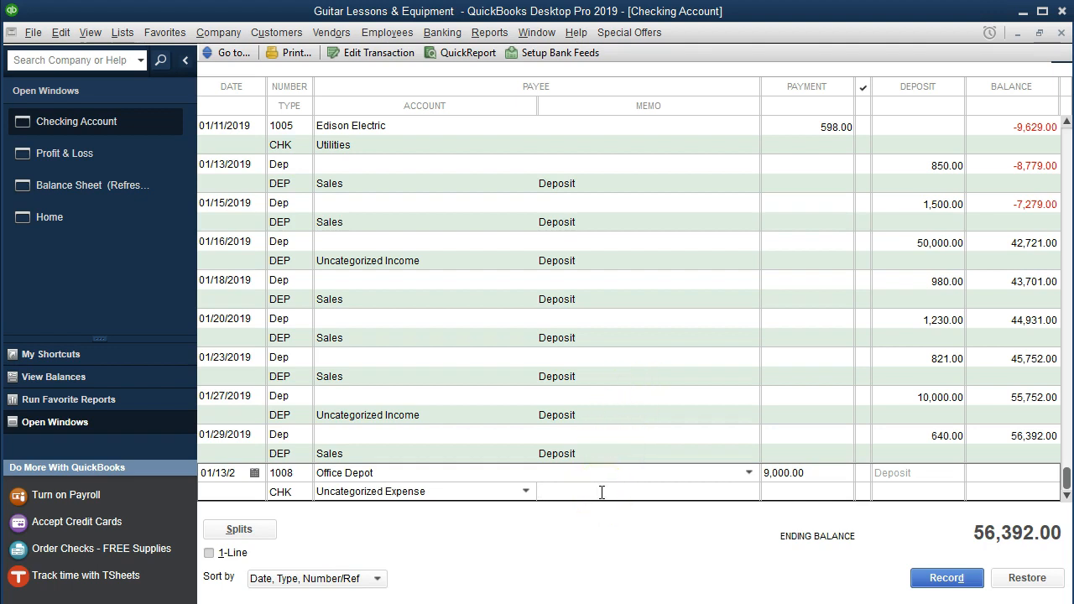
pyautogui.press('Return')
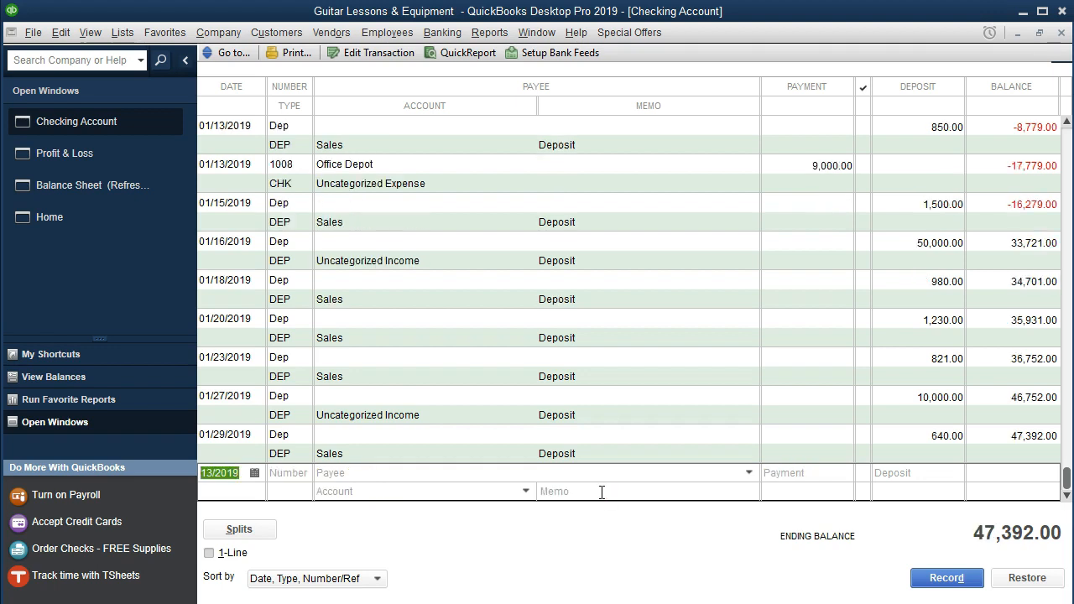
# Step: Switch to the bank statement PDF and highlight the Office Depot check 1008 row from its date through its amount
pyautogui.hotkey('alt', 'Tab')
pyautogui.moveTo(452, 442); pyautogui.dragTo(855, 448)
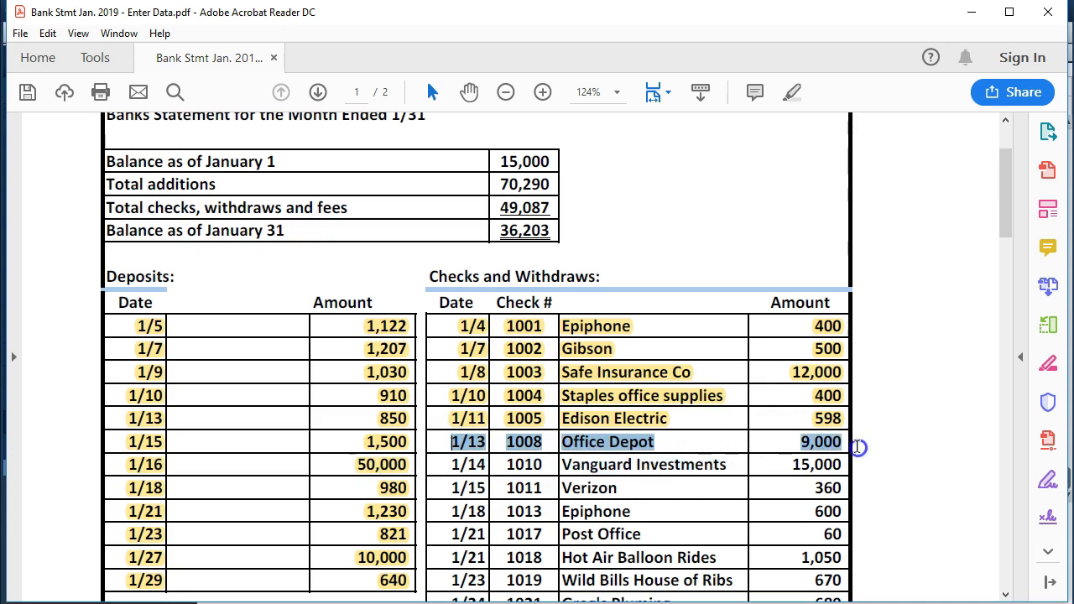
pyautogui.rightClick(625, 451)
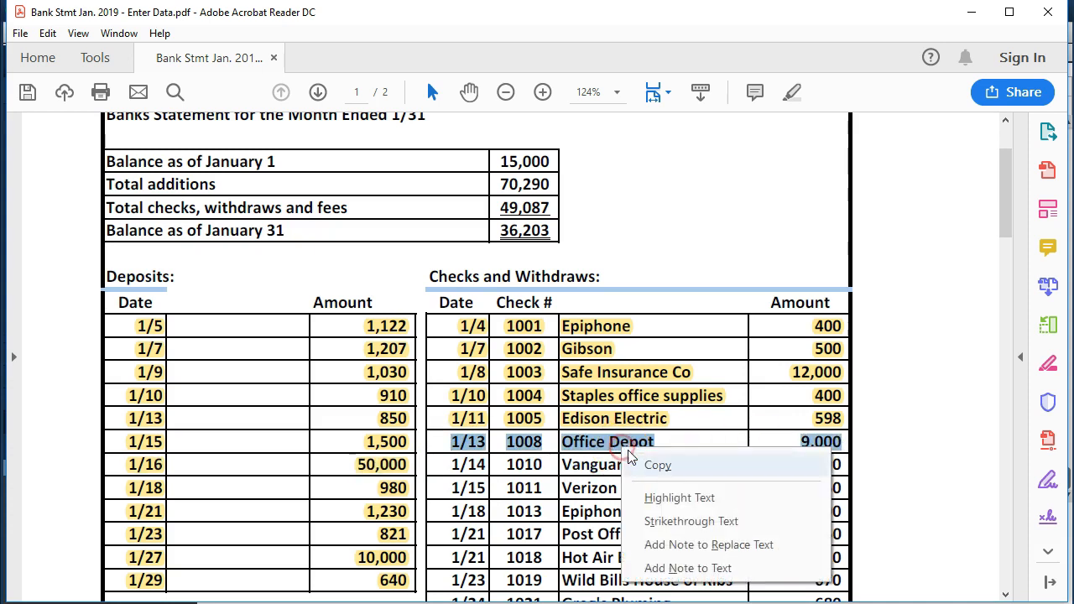
pyautogui.click(650, 495)
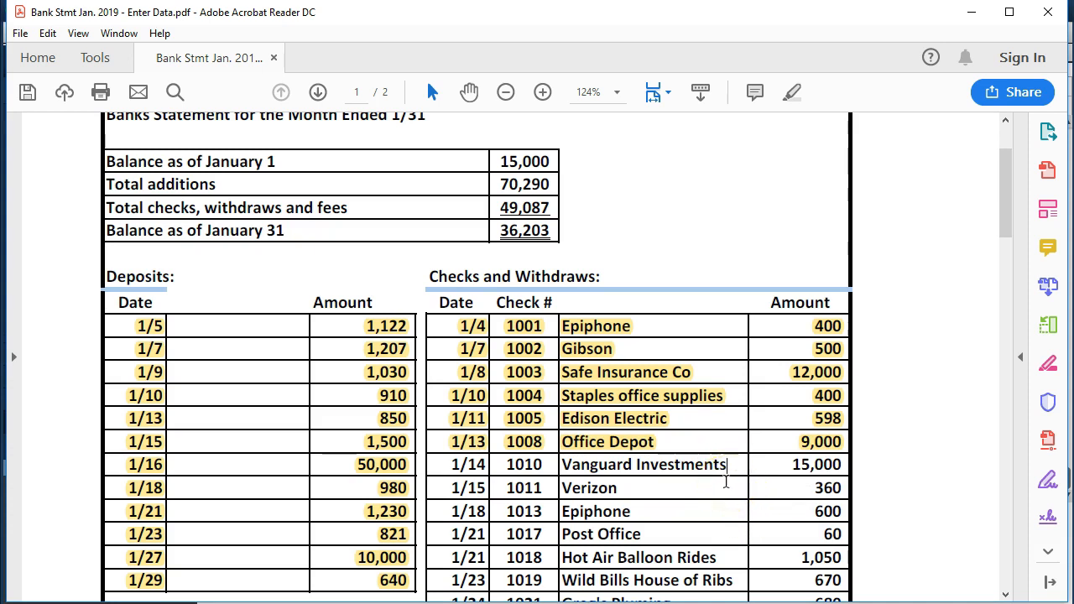
pyautogui.click(725, 475)
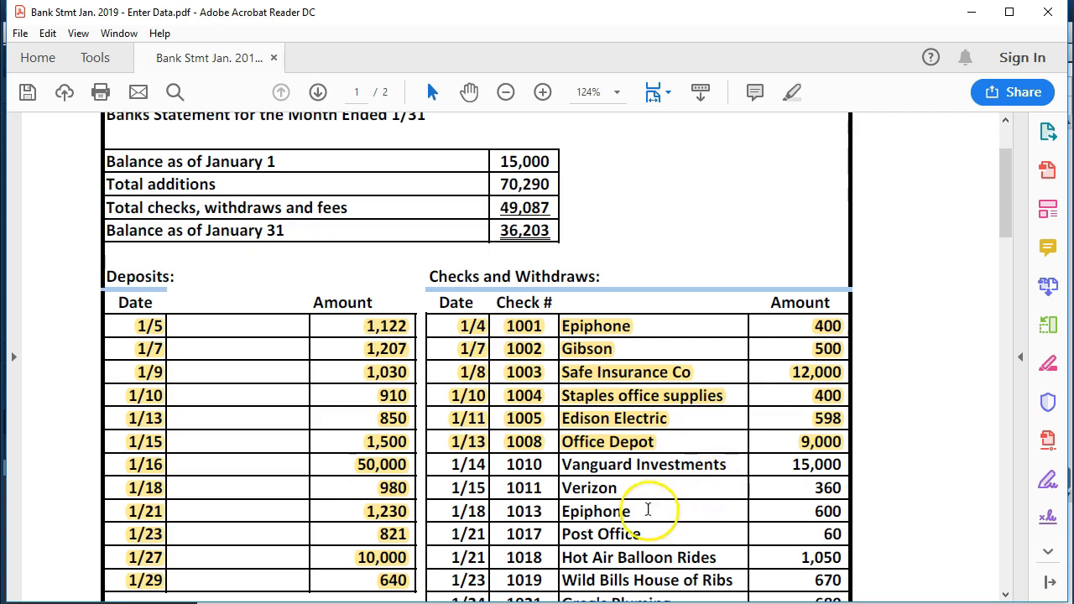
# Step: Switch to the open items document in Word and add a question mark at the end of the Vanguard Investments item
pyautogui.click(226, 602)
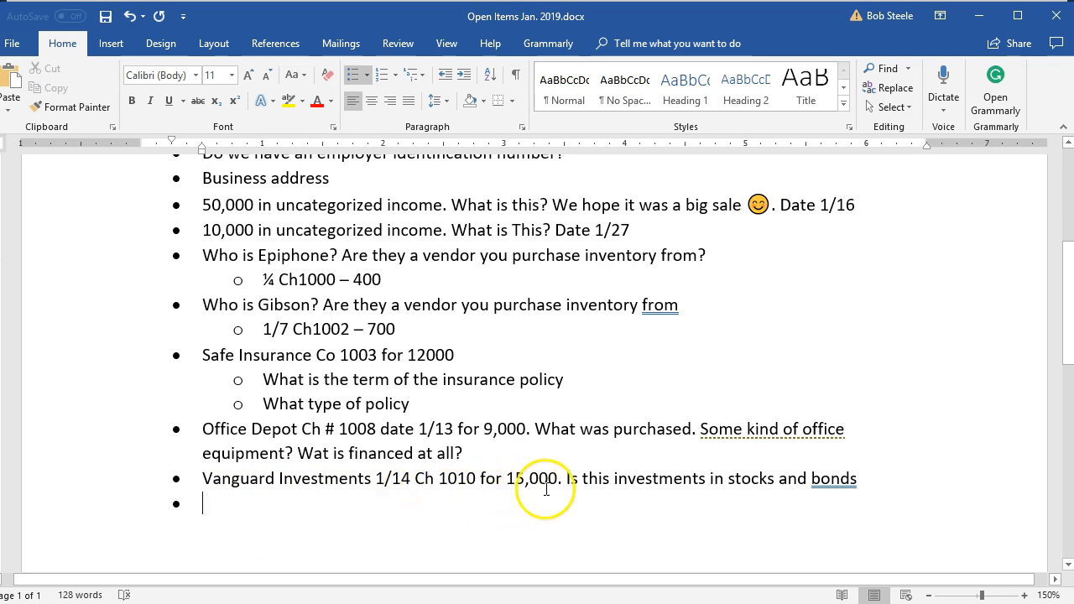
pyautogui.click(864, 478)
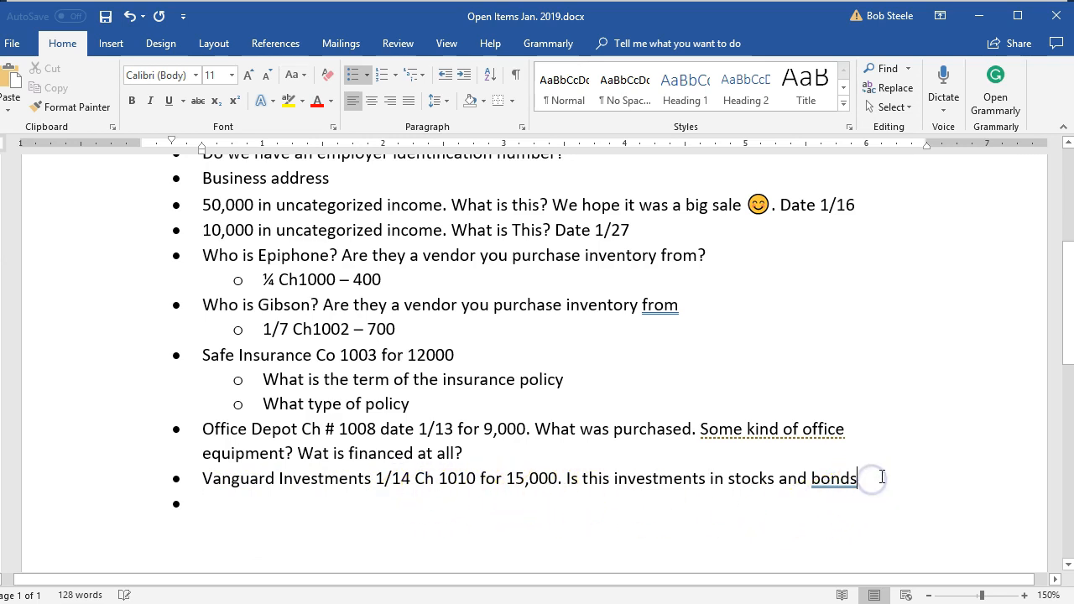
pyautogui.write('?')
pyautogui.press('Down')
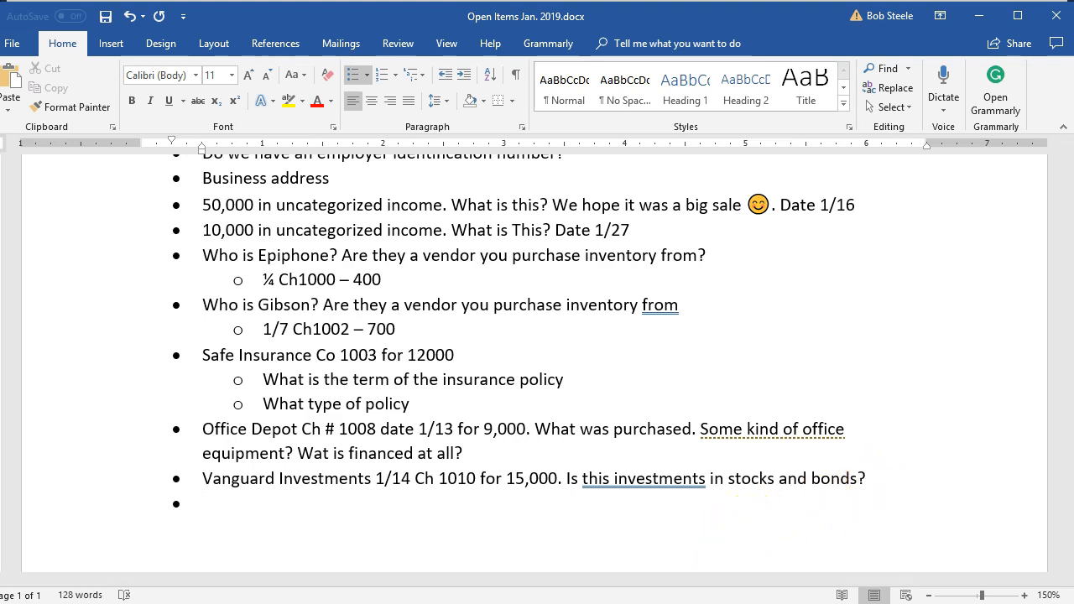
# Step: Return to the QuickBooks register and start a new check numbered 1010 and dated 01/14/2019
pyautogui.hotkey('alt', 'Tab')
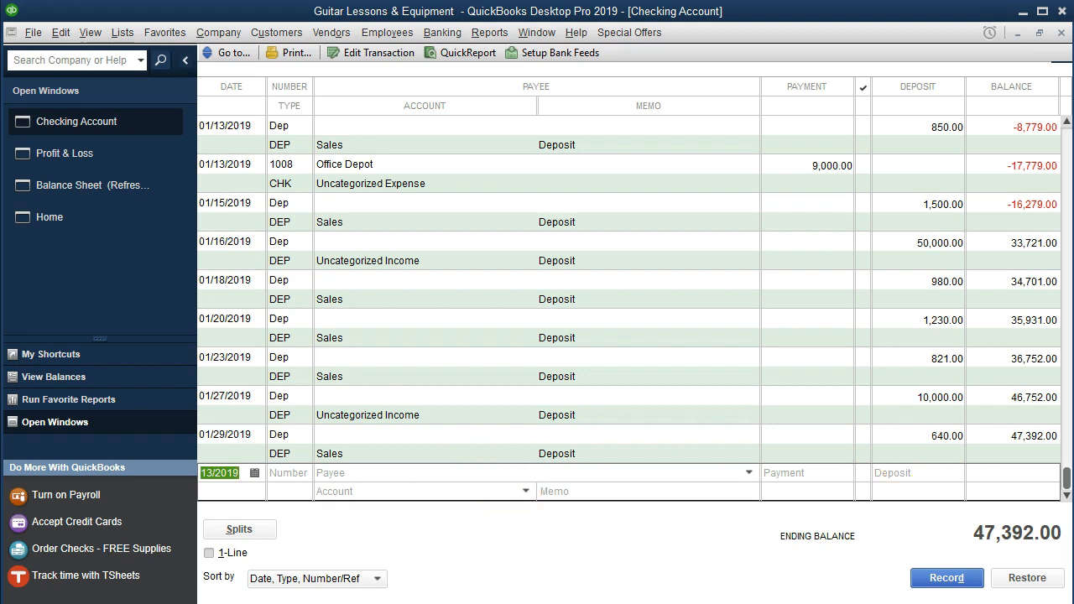
pyautogui.press('Tab')
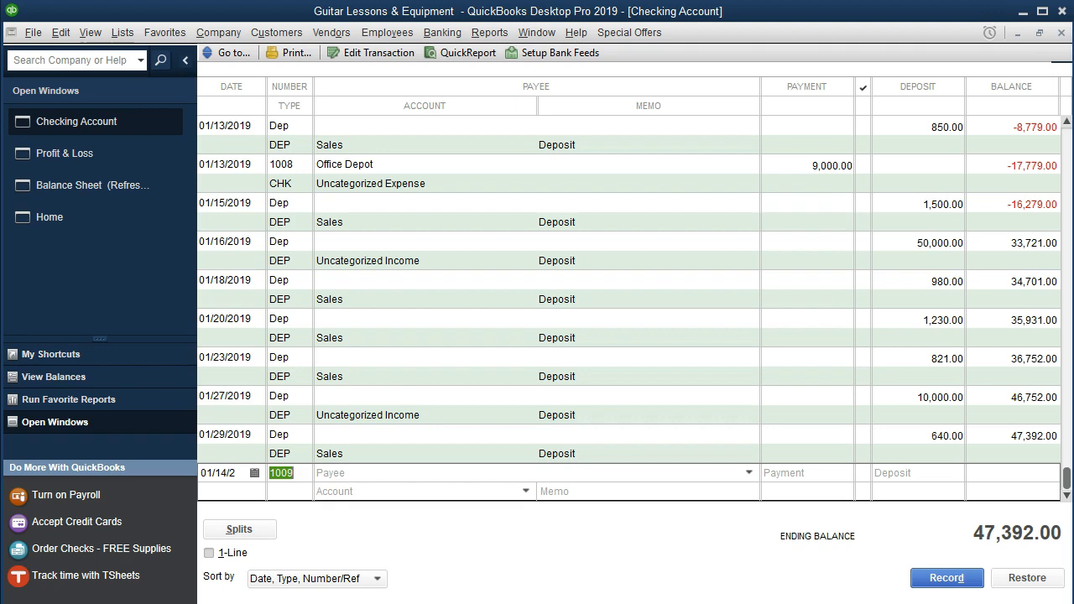
pyautogui.press('+')
# Step: Enter Vanguard Investments as the payee of check 1010 and quick-add it as a vendor
pyautogui.click(441, 472)
pyautogui.write('Vanguard')
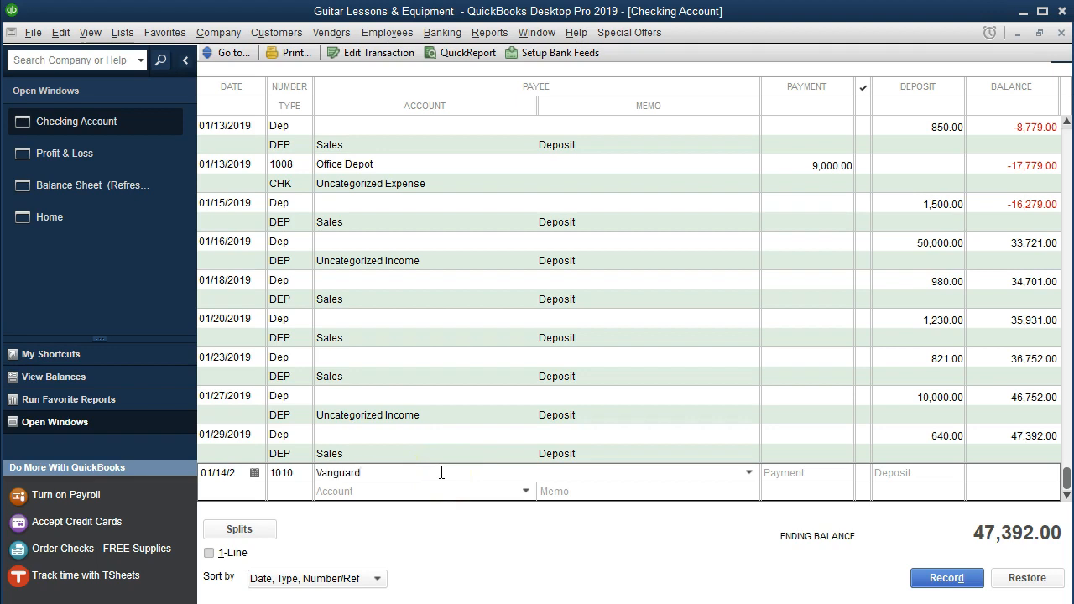
pyautogui.write(' Investments')
pyautogui.press('Tab')
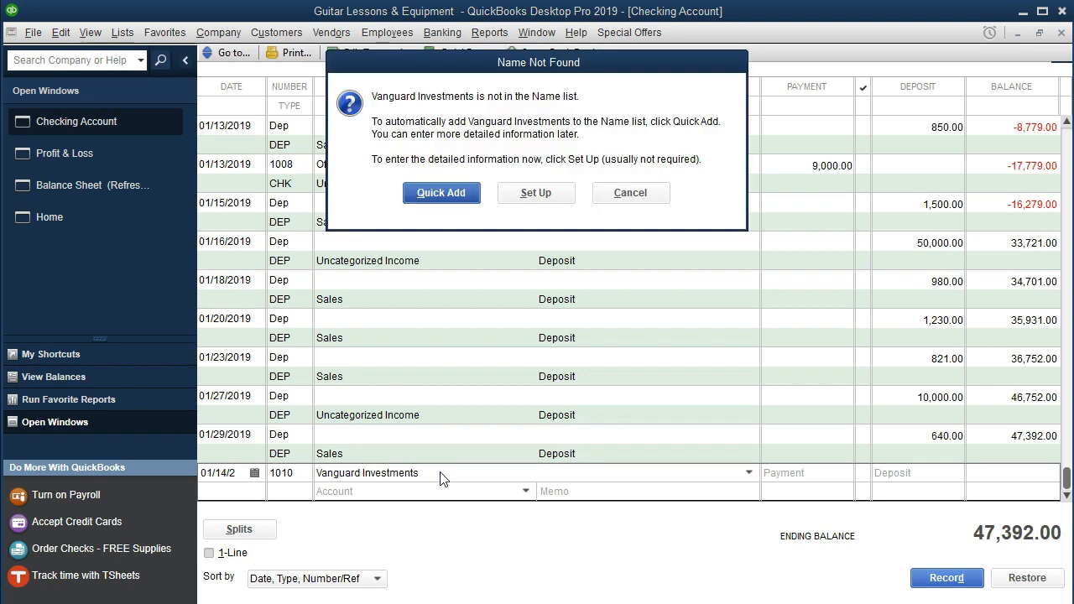
pyautogui.click(448, 192)
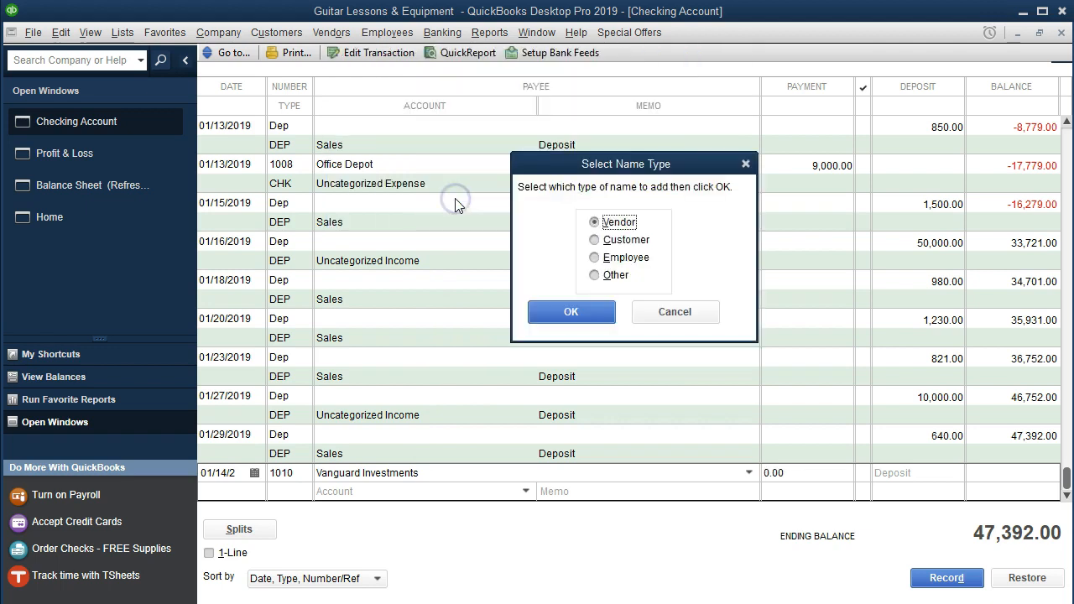
pyautogui.click(564, 314)
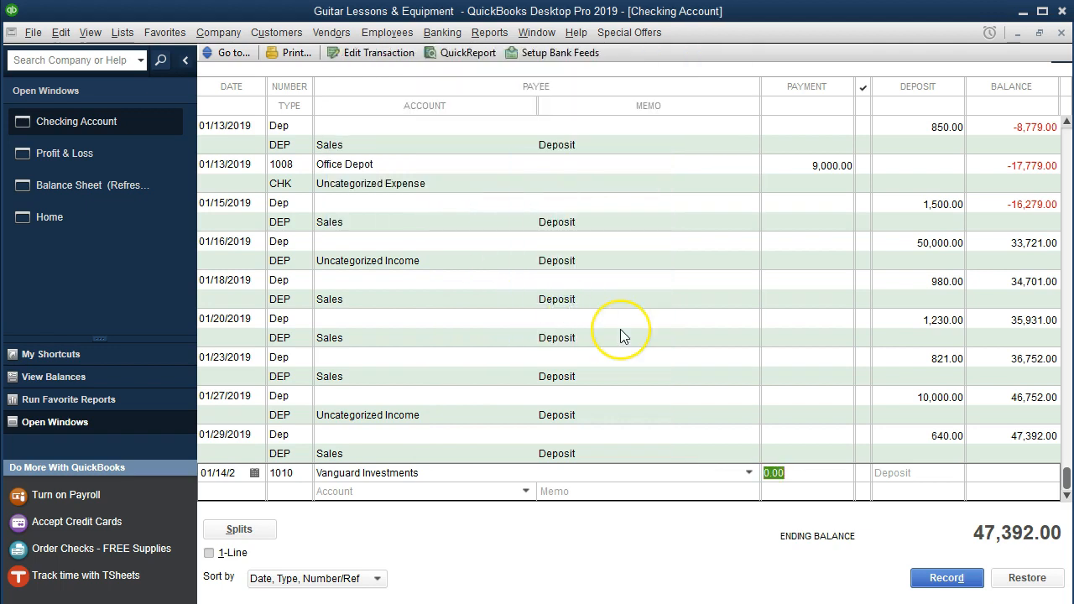
# Step: Set the Vanguard Investments payment to 15,000, assign it to Uncategorized Expense, and record the check
pyautogui.write('15000')
pyautogui.press('Tab')
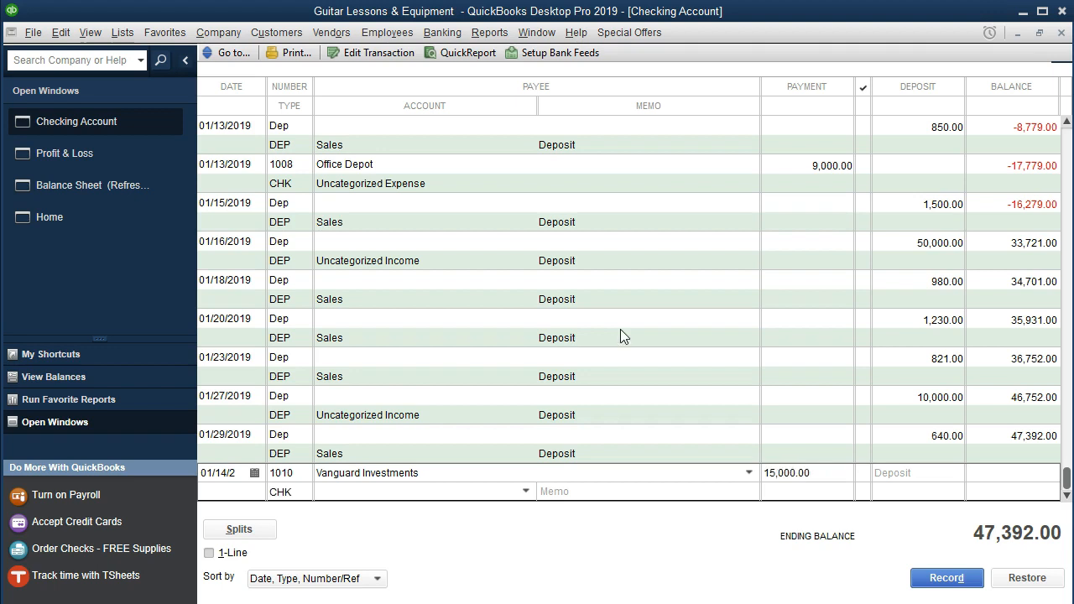
pyautogui.write('u')
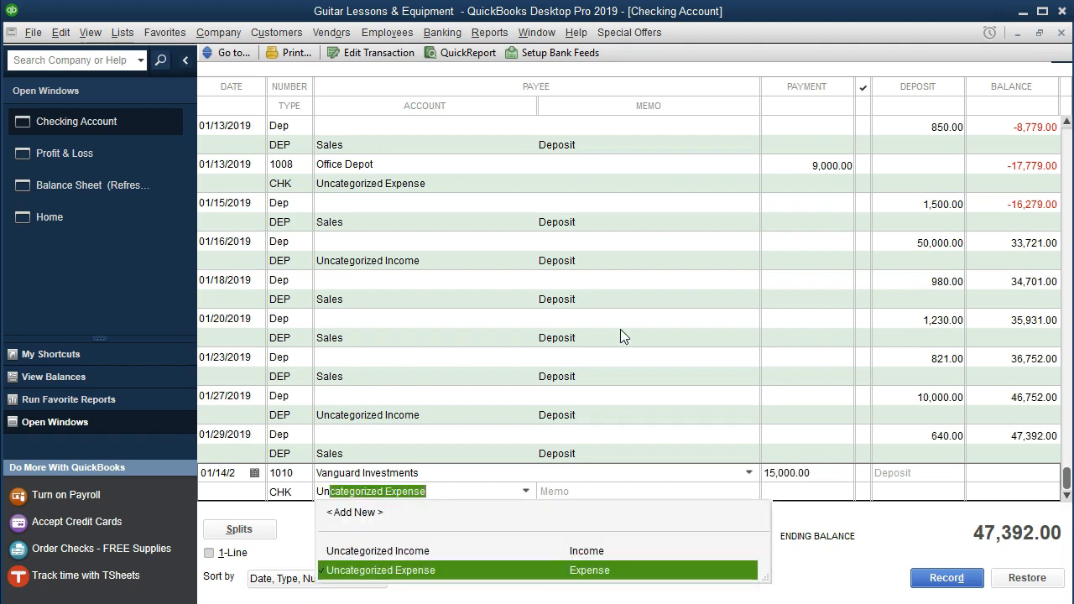
pyautogui.press('Tab')
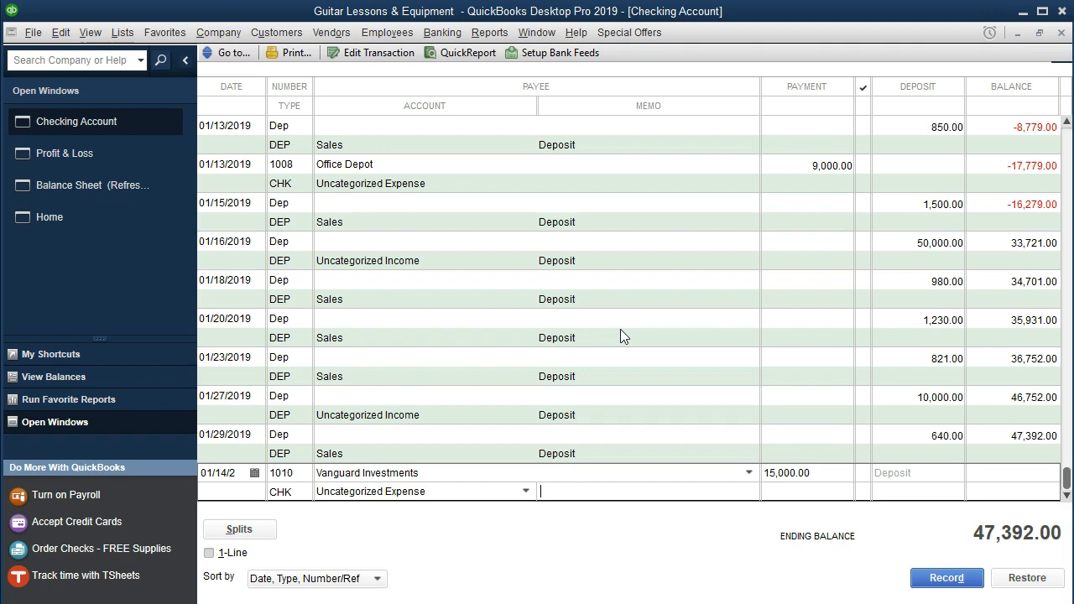
pyautogui.press('Return')
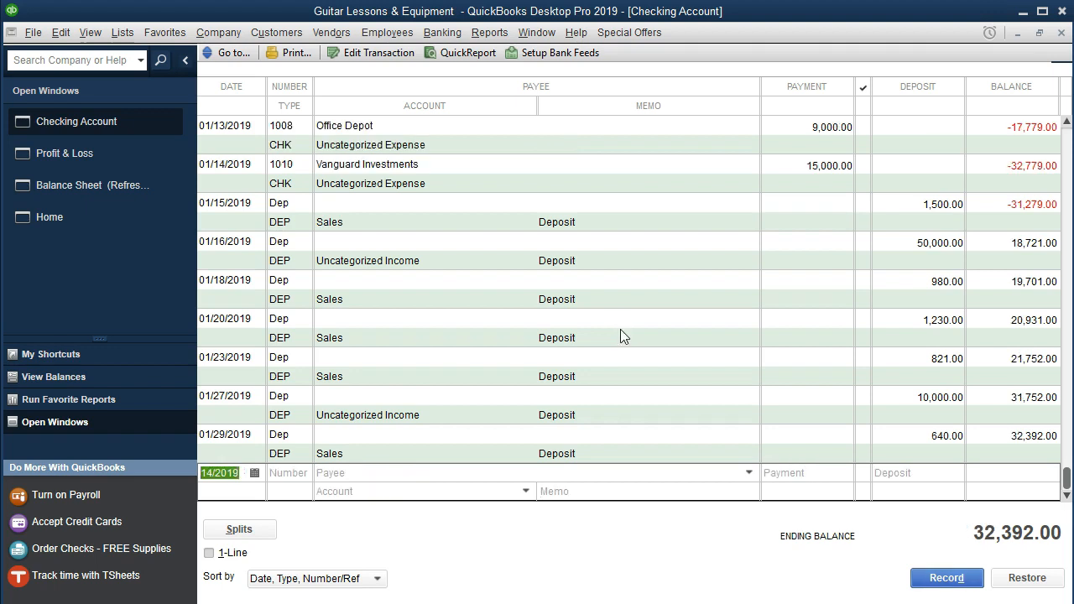